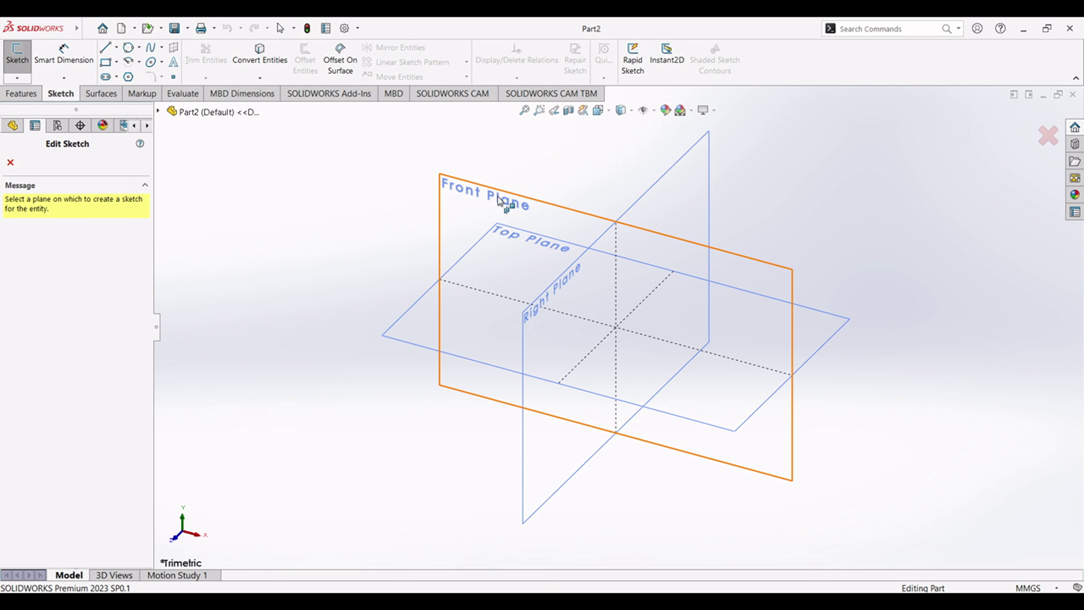
- Start a sketch on the Front Plane and draw two concentric circles at the origin, radii about 28 mm and 16 mm
{"action": "left_click", "coordinate": [501, 202]}
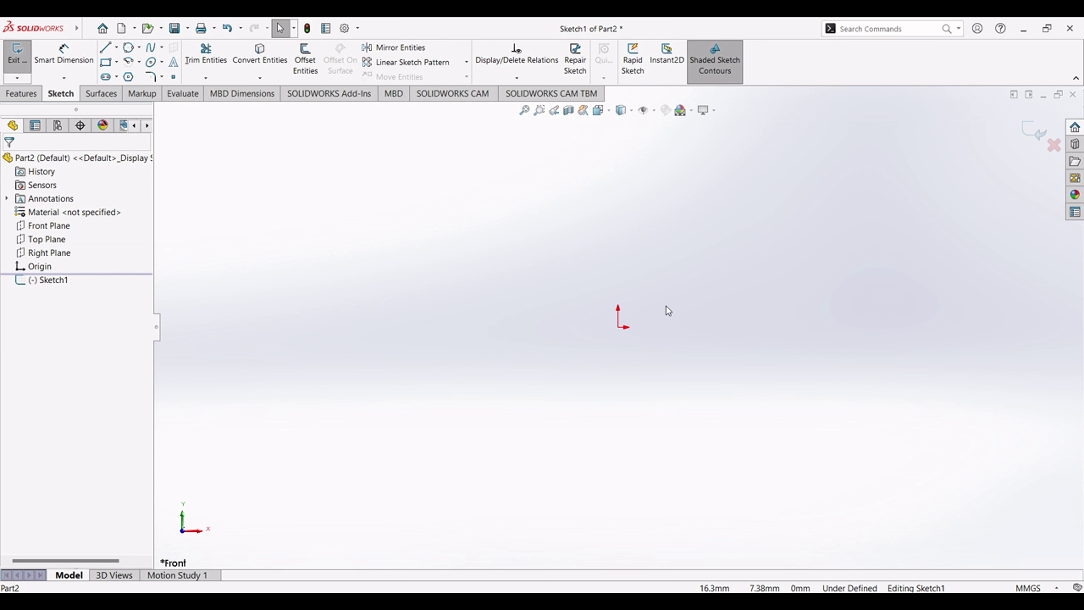
{"action": "left_click", "coordinate": [582, 601]}
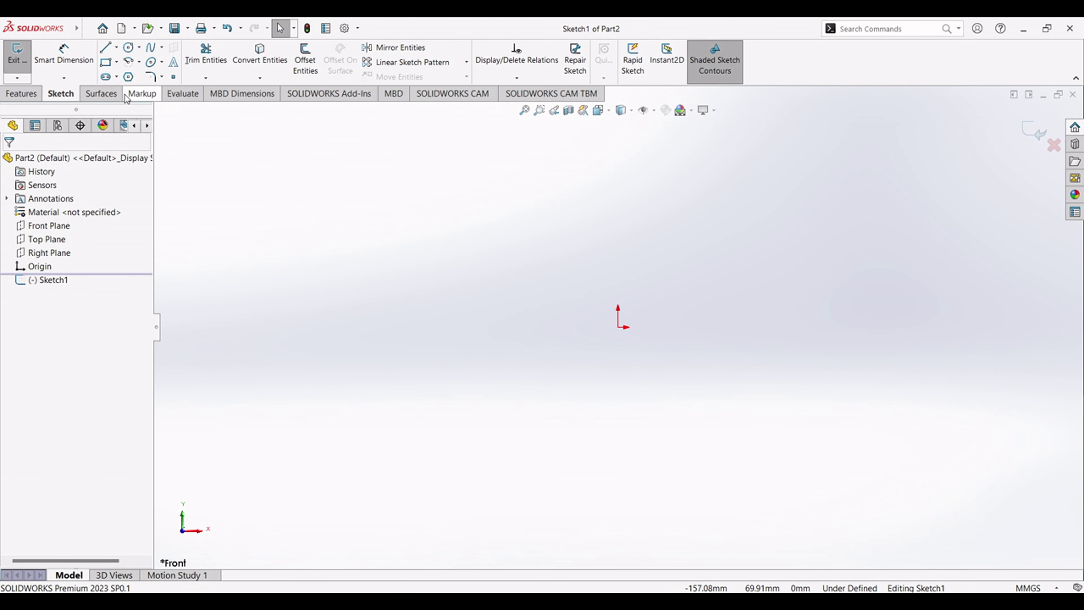
{"action": "left_click", "coordinate": [128, 47]}
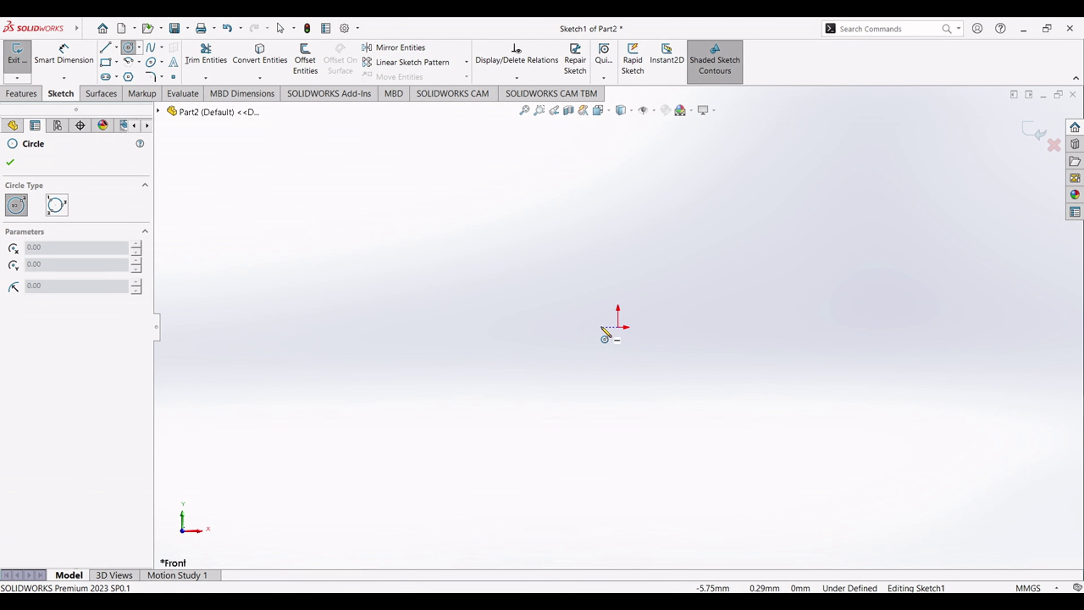
{"action": "mouse_move", "coordinate": [618, 328]}
{"action": "left_mouse_down"}
{"action": "mouse_move", "coordinate": [609, 368]}
{"action": "mouse_move", "coordinate": [580, 402]}
{"action": "left_mouse_up"}
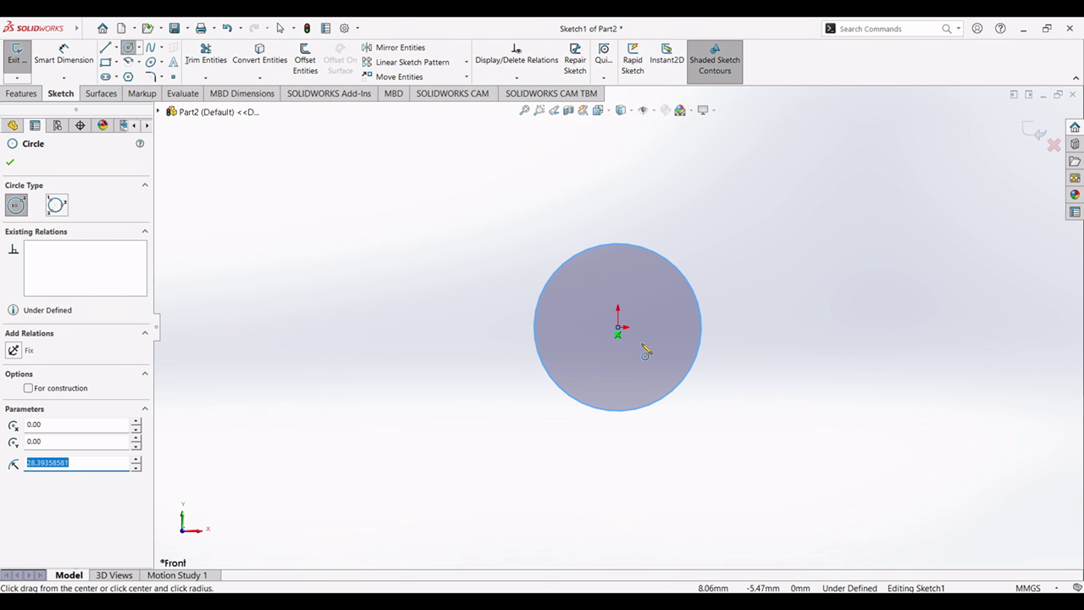
{"action": "mouse_move", "coordinate": [618, 328]}
{"action": "left_mouse_down"}
{"action": "mouse_move", "coordinate": [620, 390]}
{"action": "mouse_move", "coordinate": [619, 376]}
{"action": "left_mouse_up"}
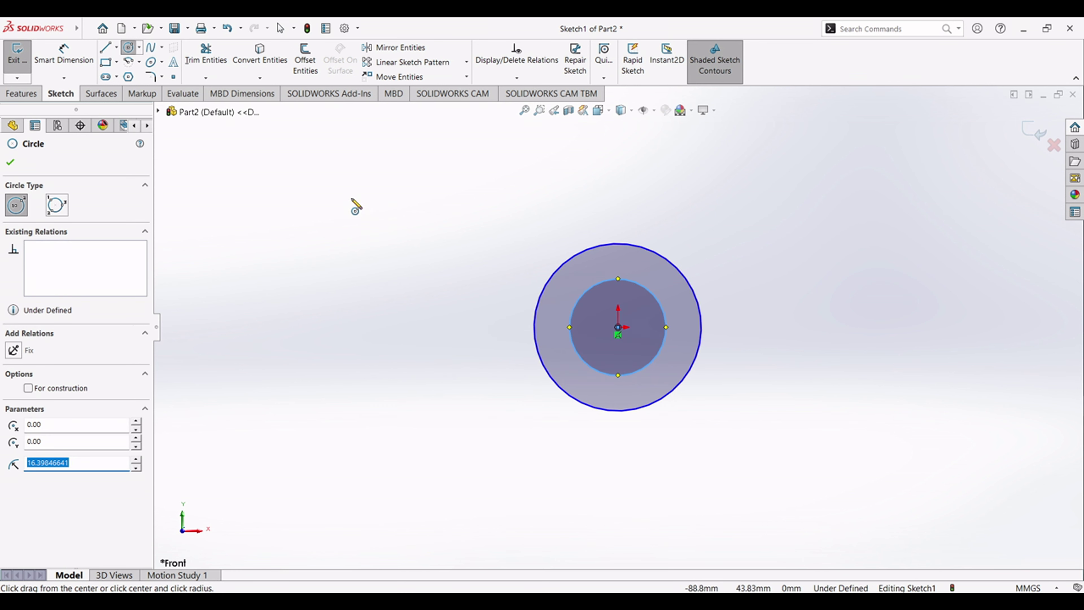
{"action": "left_click", "coordinate": [10, 162]}
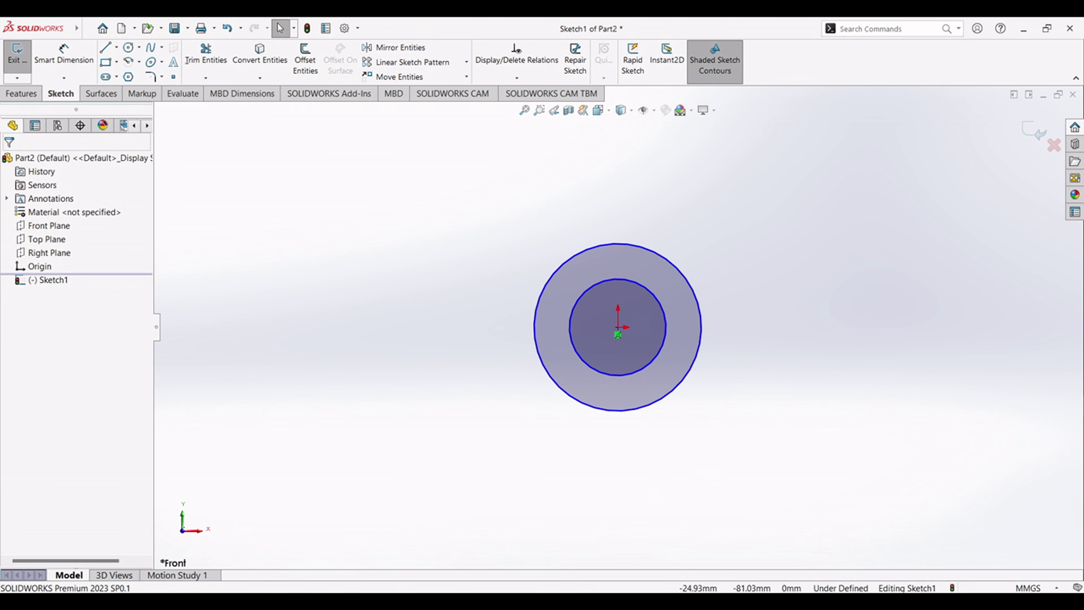
- Dimension the inner circle at the origin to a diameter of 26 mm
{"action": "key", "text": "alt+Tab"}
{"action": "key", "text": "alt+Tab"}
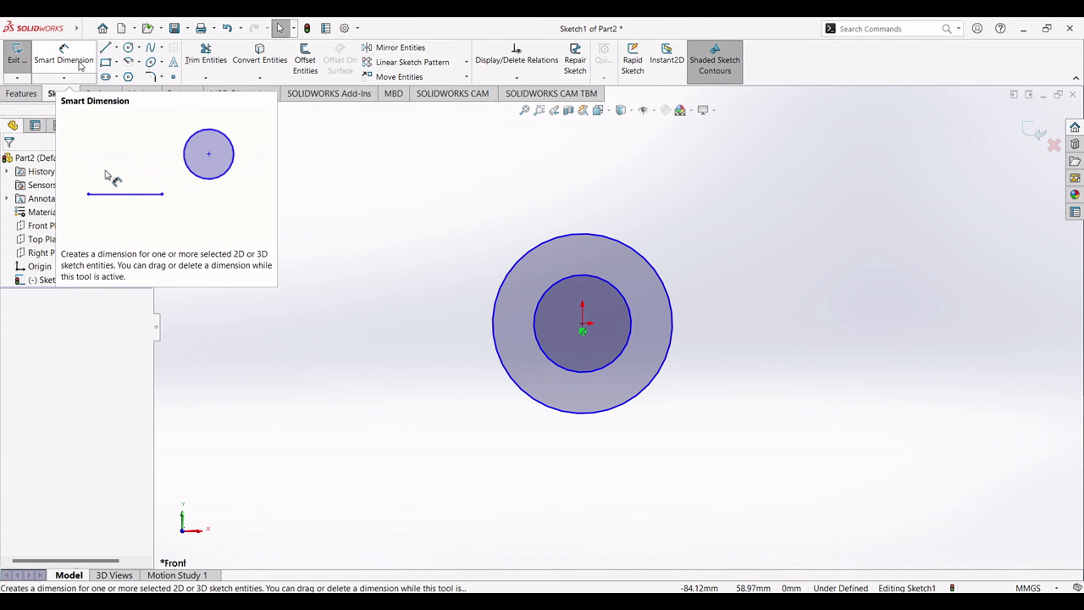
{"action": "left_click", "coordinate": [63, 60]}
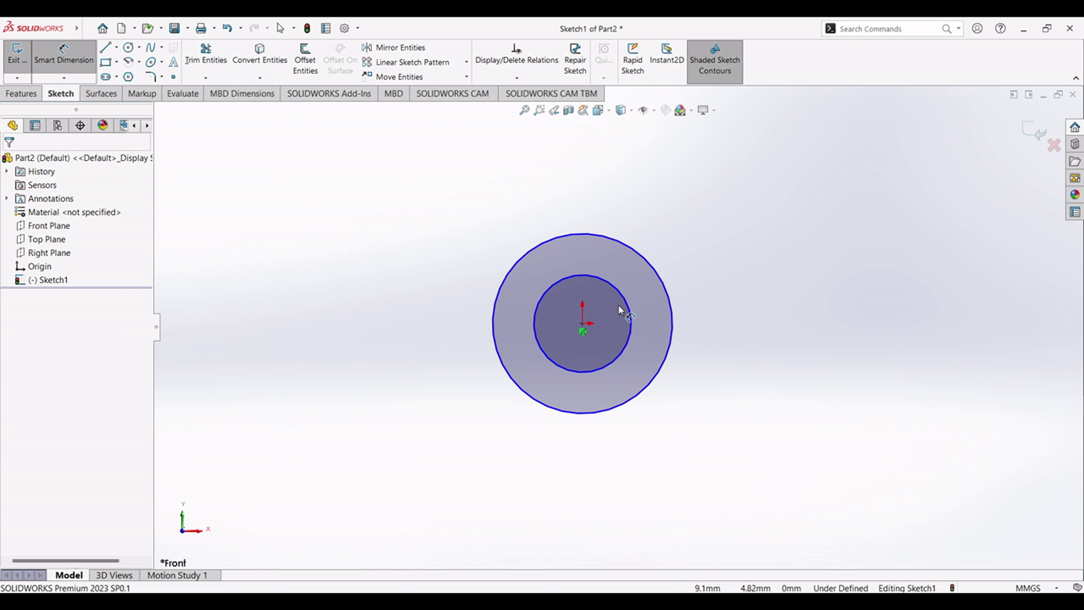
{"action": "left_click", "coordinate": [630, 316]}
{"action": "left_click", "coordinate": [768, 244]}
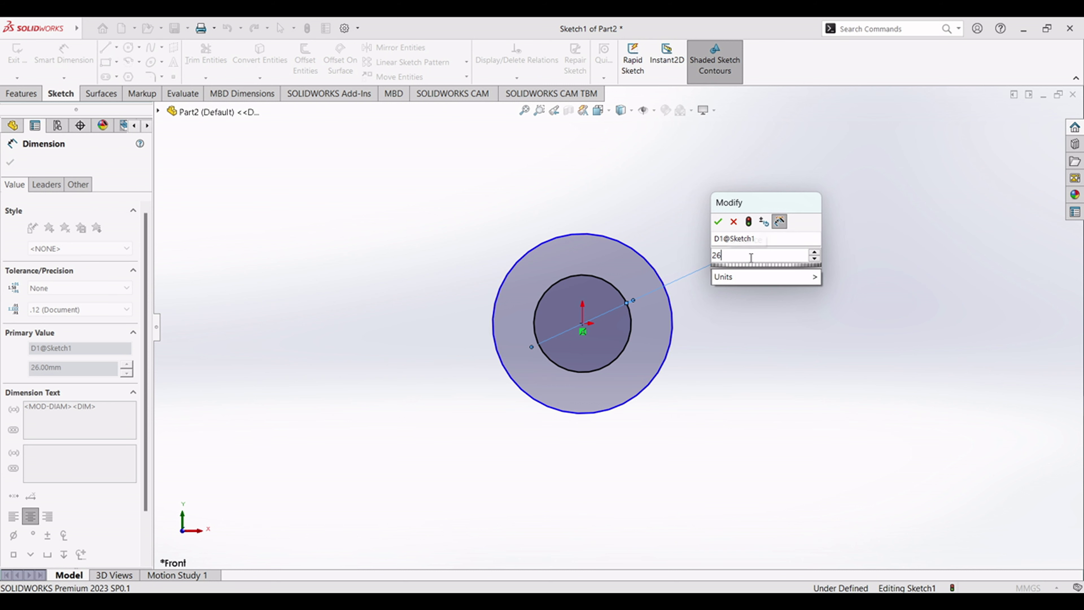
{"action": "key", "text": "Return"}
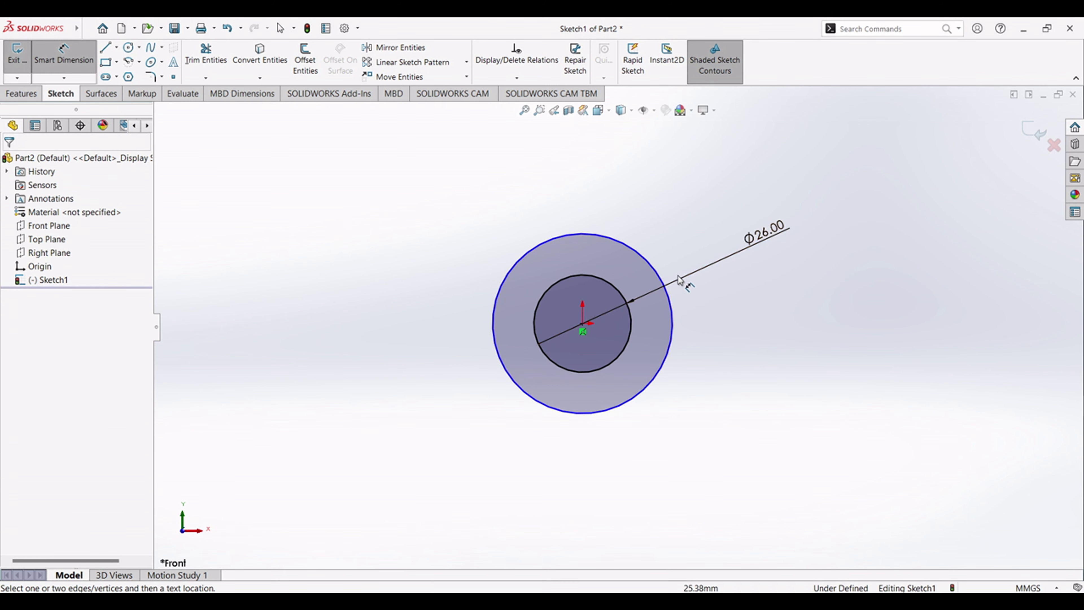
- Dimension the outer circle at the origin to a diameter of 48 mm
{"action": "left_click", "coordinate": [654, 270]}
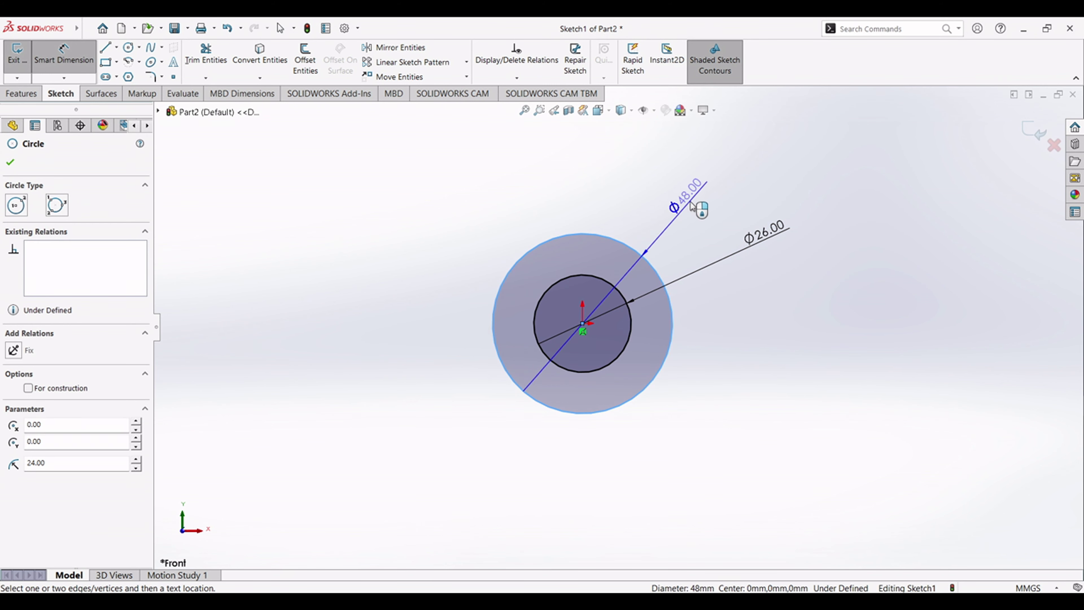
{"action": "left_click", "coordinate": [700, 203]}
{"action": "type", "text": "24"}
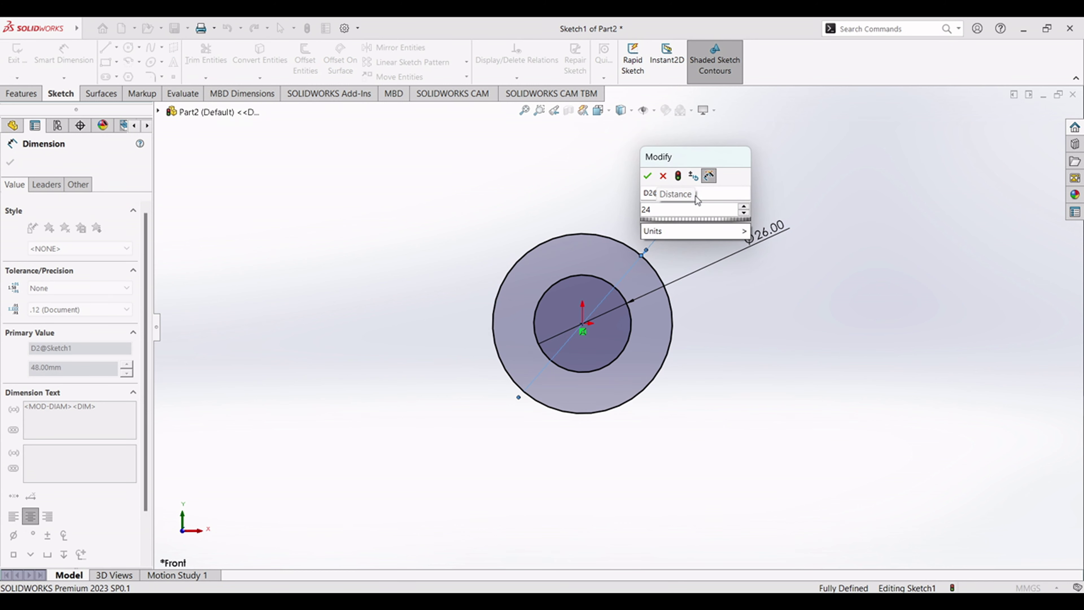
{"action": "type", "text": "*2"}
{"action": "key", "text": "Return"}
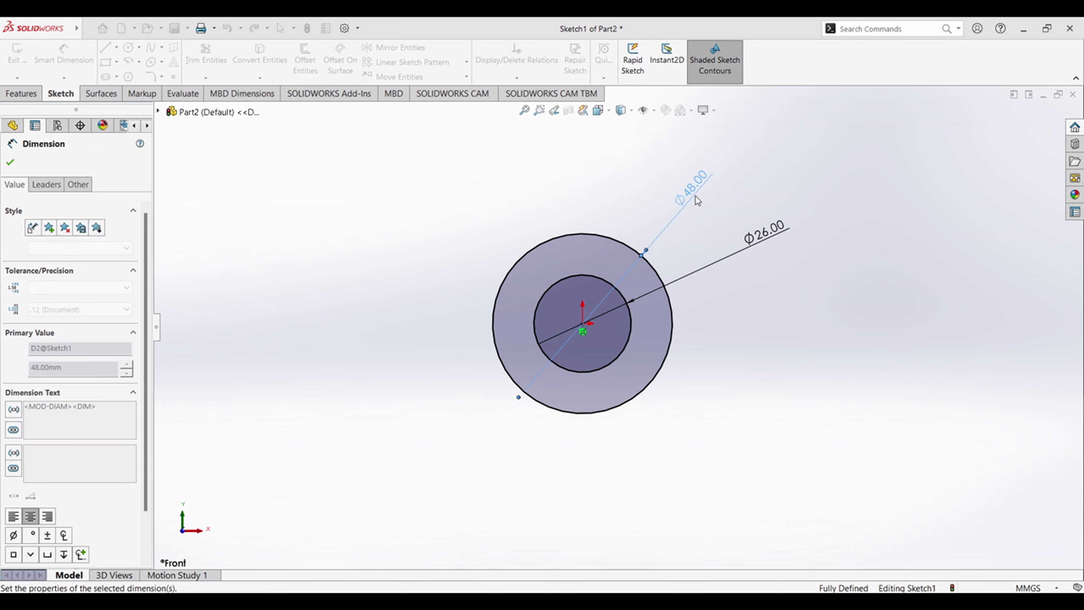
{"action": "left_click", "coordinate": [743, 331]}
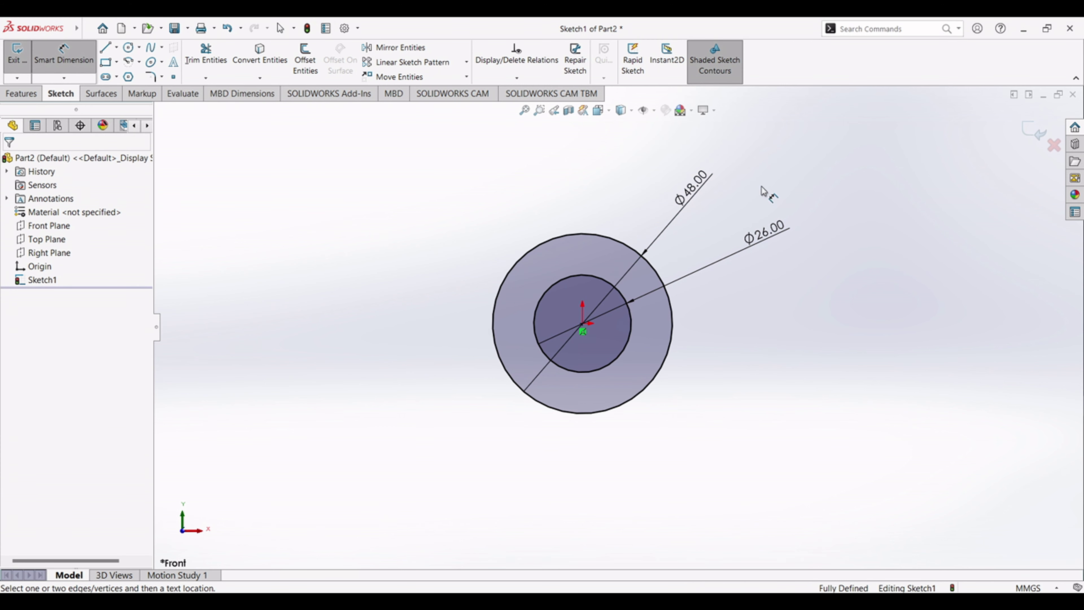
{"action": "left_click", "coordinate": [70, 69]}
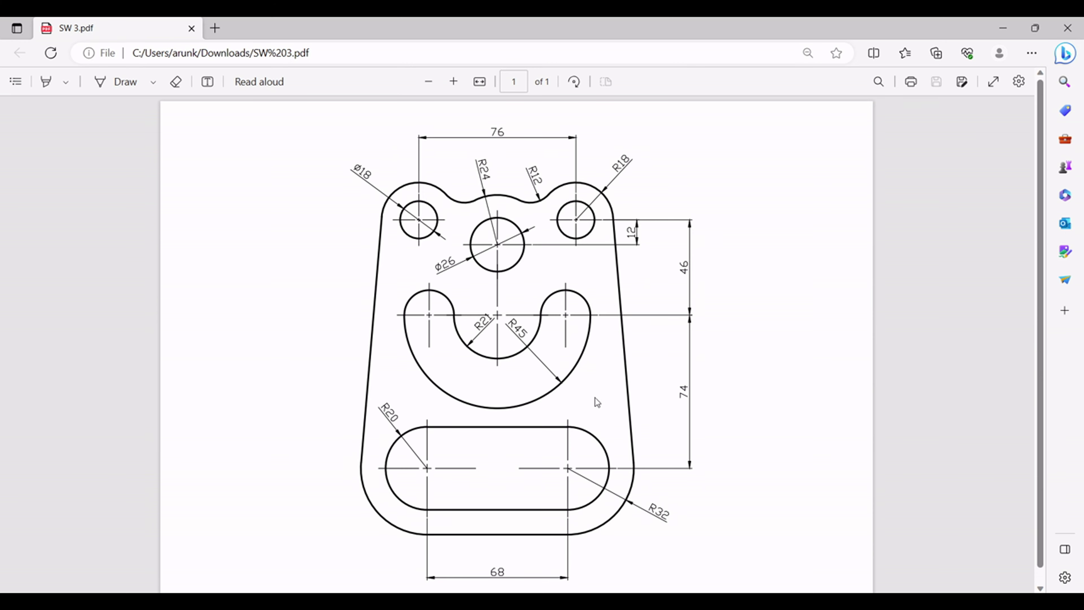
- Draw two concentric circles, radii about 26 mm and 17 mm, centred about 77 mm right of and 26 mm above the origin
{"action": "key", "text": "alt+Tab"}
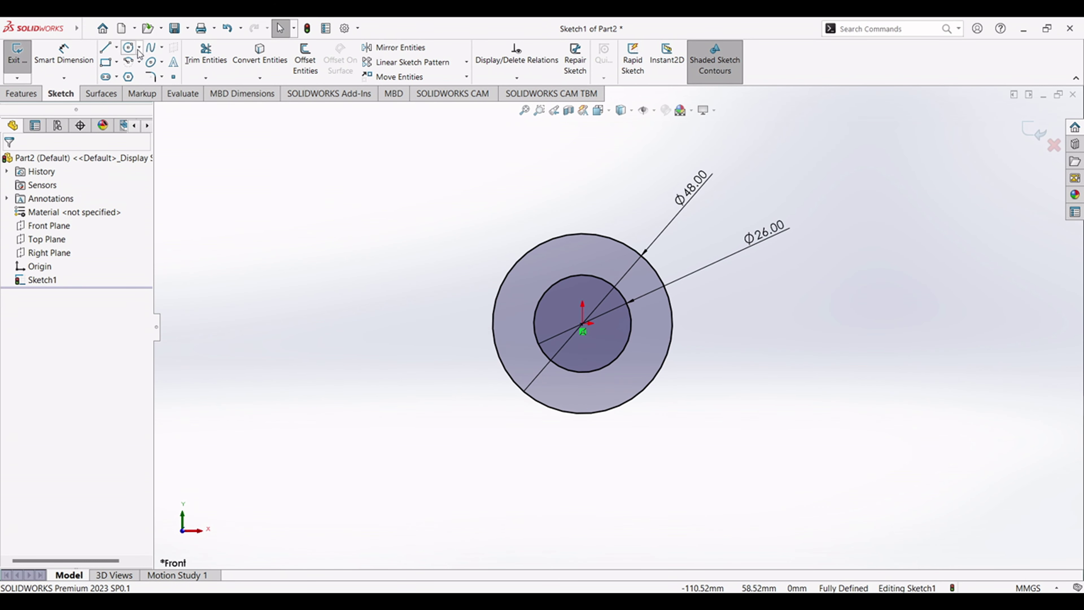
{"action": "left_click", "coordinate": [128, 47]}
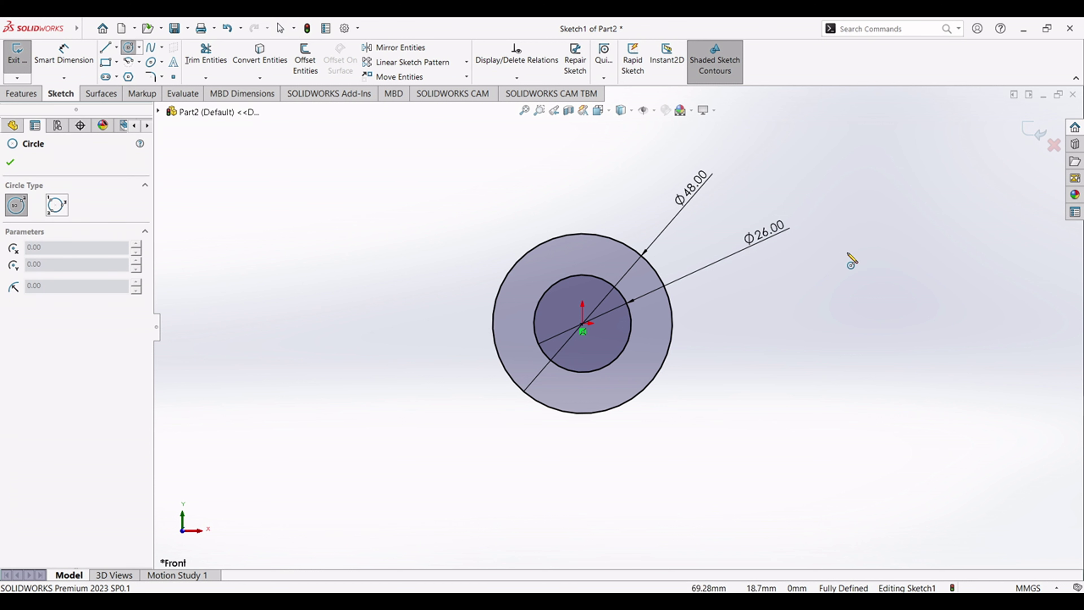
{"action": "left_click", "coordinate": [872, 226]}
{"action": "left_click", "coordinate": [872, 323]}
{"action": "left_click", "coordinate": [873, 226]}
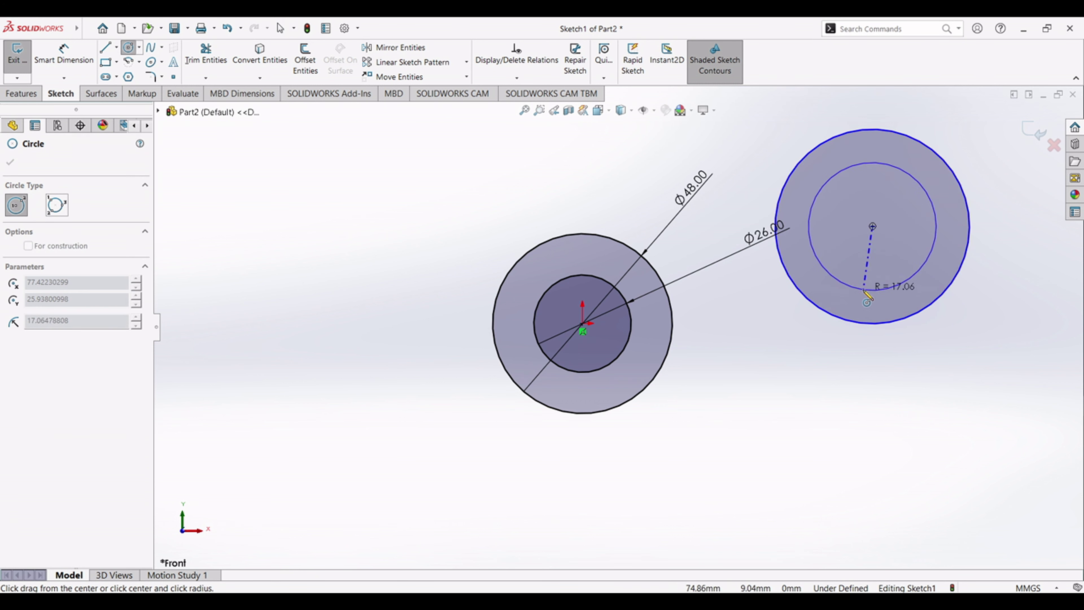
{"action": "left_click", "coordinate": [874, 290]}
- Dimension the inner circle of the upper-right pair to a diameter of 18 mm
{"action": "left_click", "coordinate": [81, 57]}
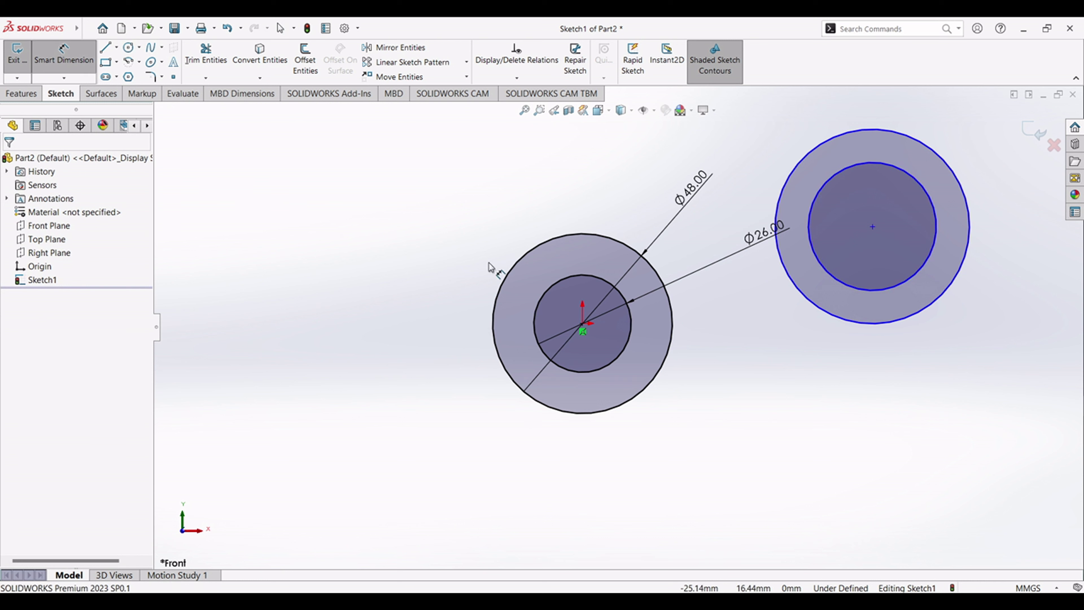
{"action": "left_click", "coordinate": [858, 289]}
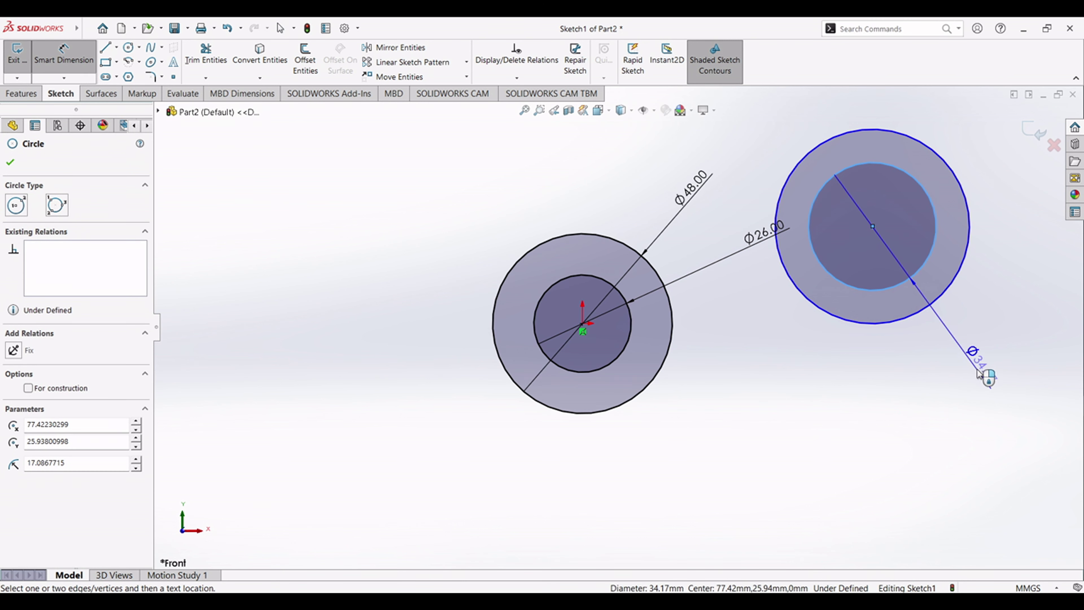
{"action": "left_click", "coordinate": [982, 368]}
{"action": "type", "text": "18"}
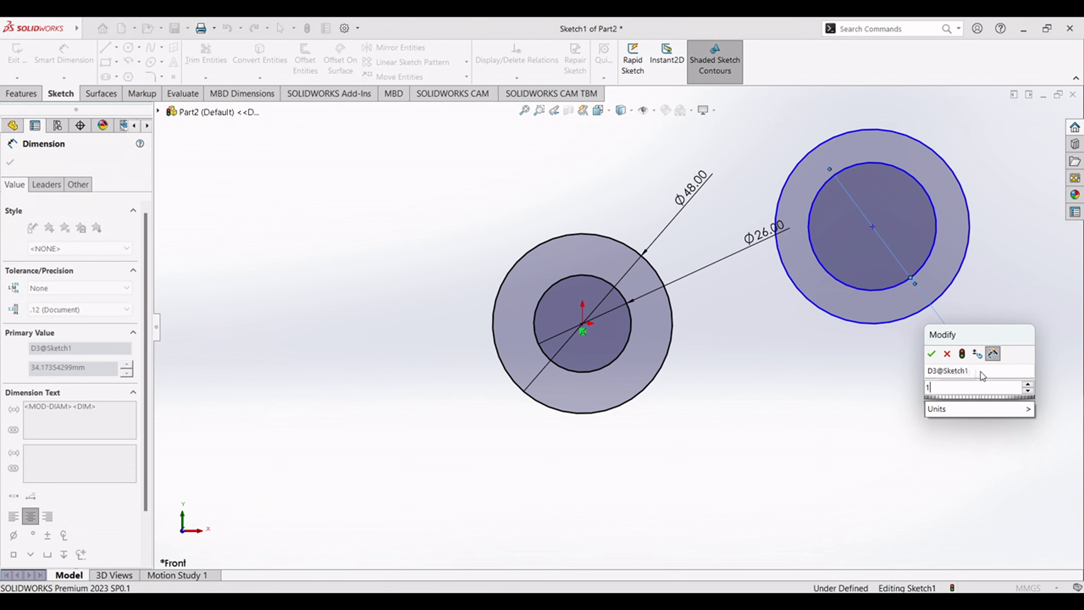
{"action": "key", "text": "Return"}
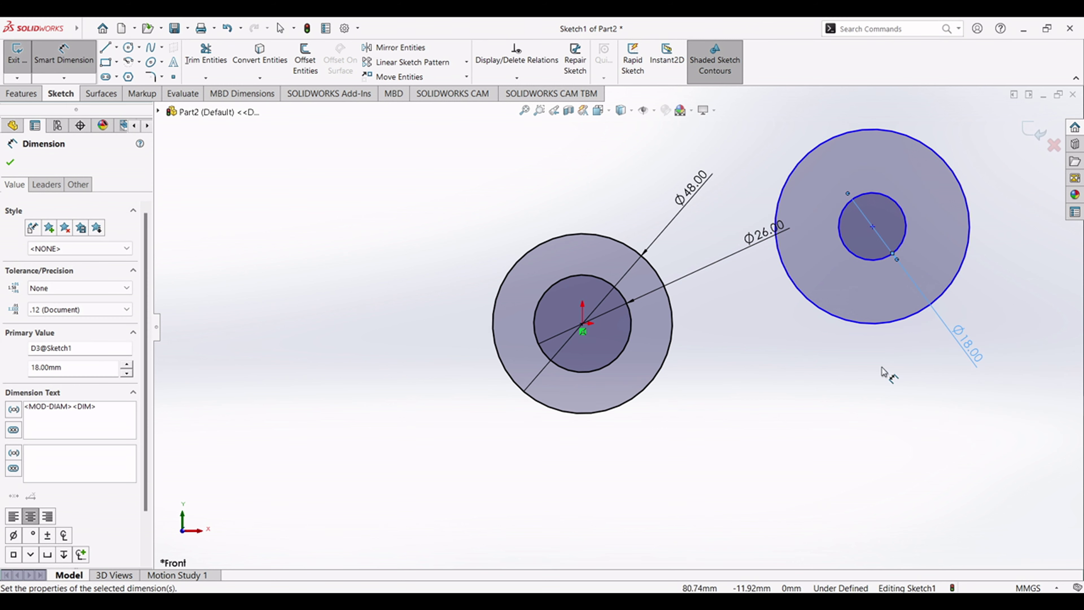
{"action": "left_click", "coordinate": [878, 369]}
- Dimension the outer circle of the upper-right pair to a diameter of 36 mm
{"action": "left_click", "coordinate": [872, 322]}
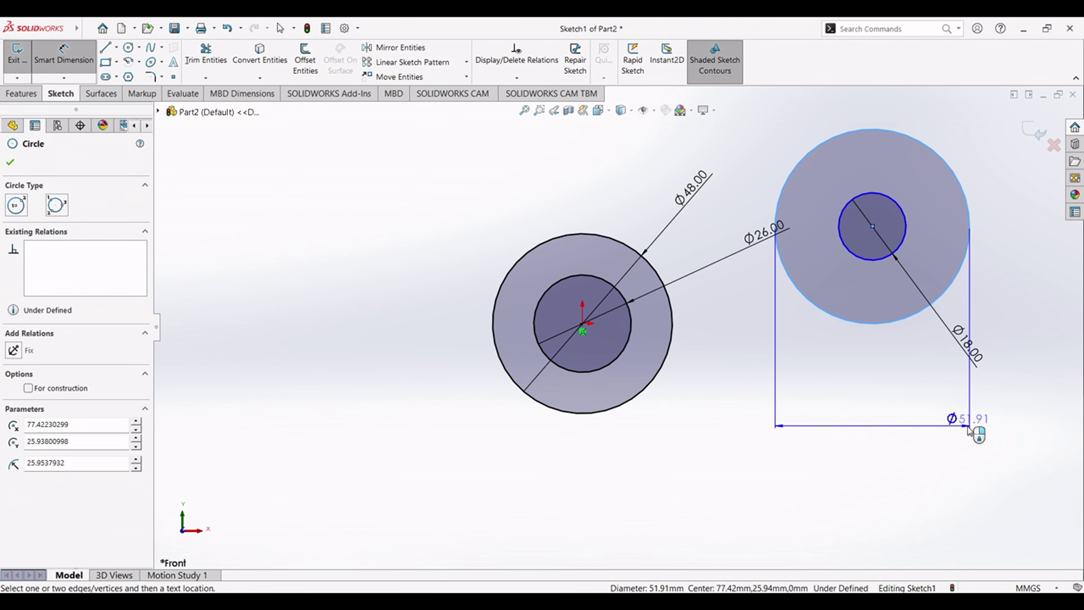
{"action": "left_click", "coordinate": [1024, 358]}
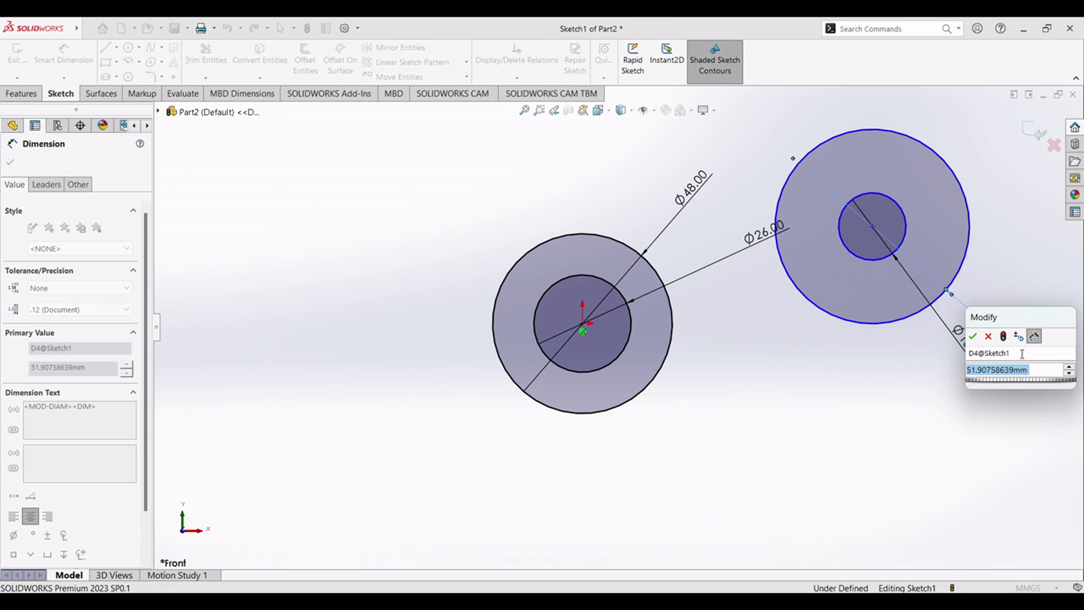
{"action": "type", "text": "36"}
{"action": "key", "text": "Return"}
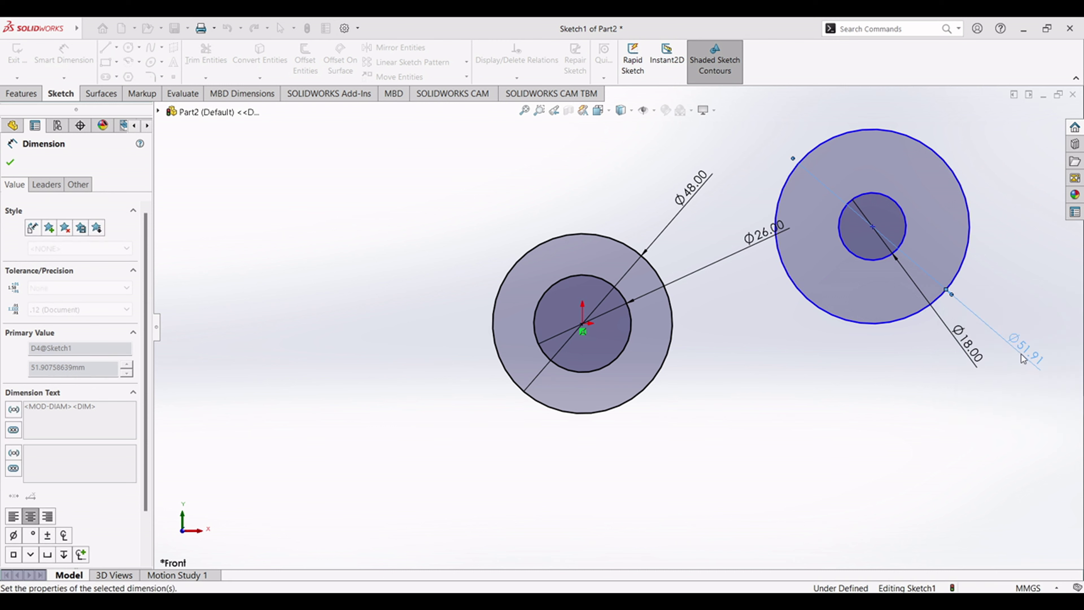
{"action": "left_click", "coordinate": [847, 410]}
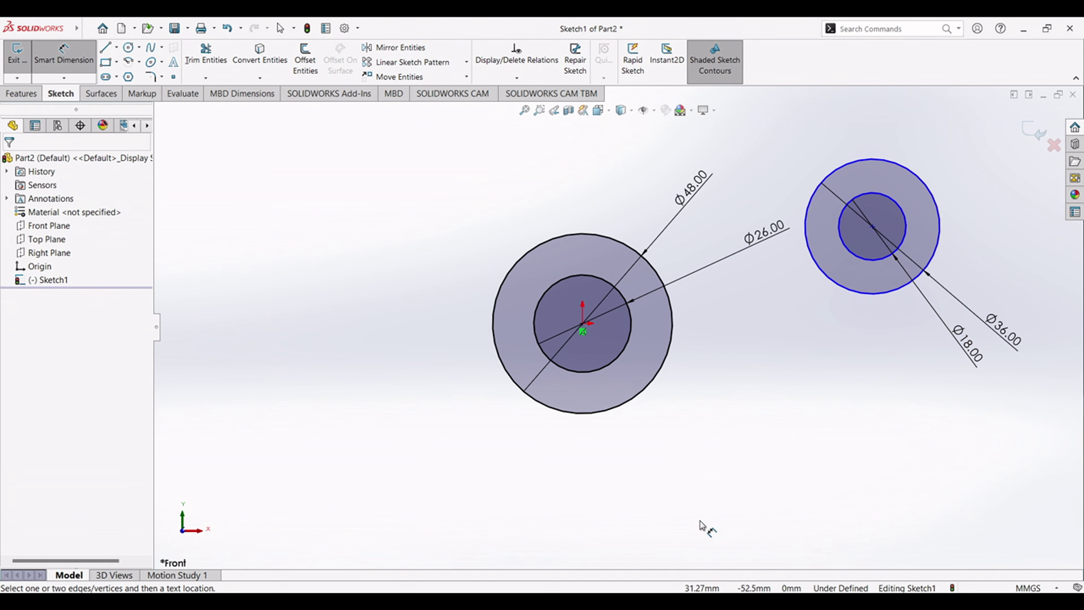
- Consult the reference drawing and set the horizontal distance from the origin to the upper-right circles' centre to 38 mm
{"action": "left_click", "coordinate": [682, 606]}
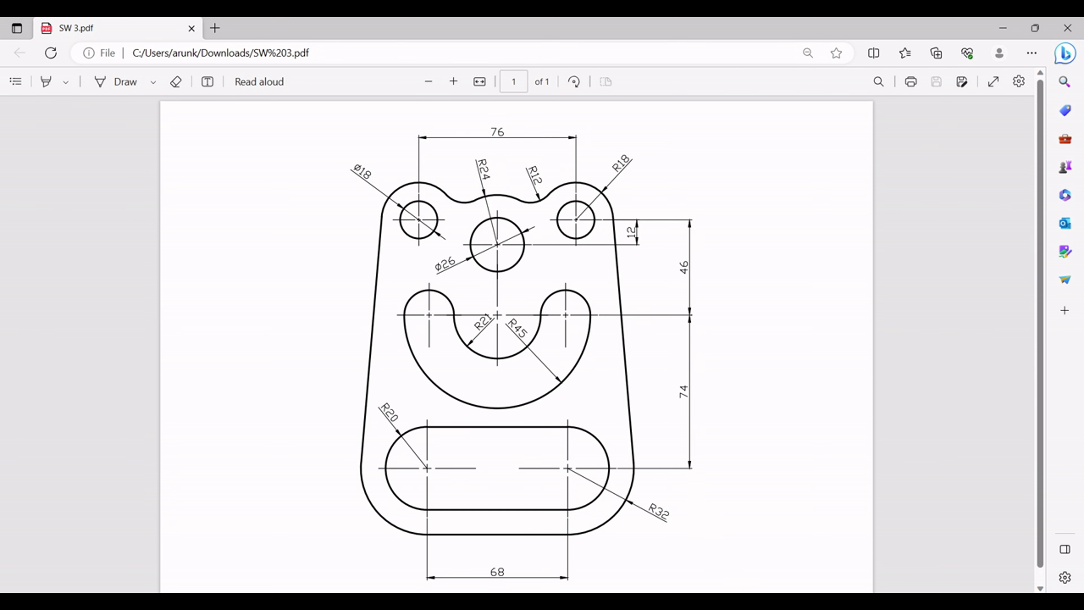
{"action": "key", "text": "alt+Tab"}
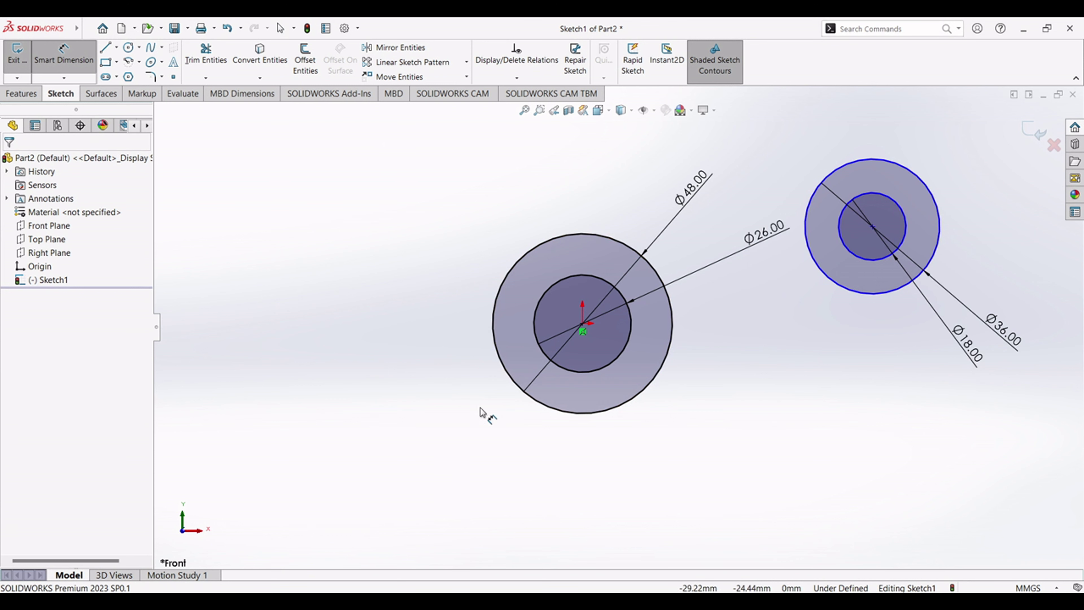
{"action": "scroll", "coordinate": [691, 274], "scroll_direction": "down", "scroll_amount": 1}
{"action": "scroll", "coordinate": [618, 326], "scroll_direction": "up", "scroll_amount": 1}
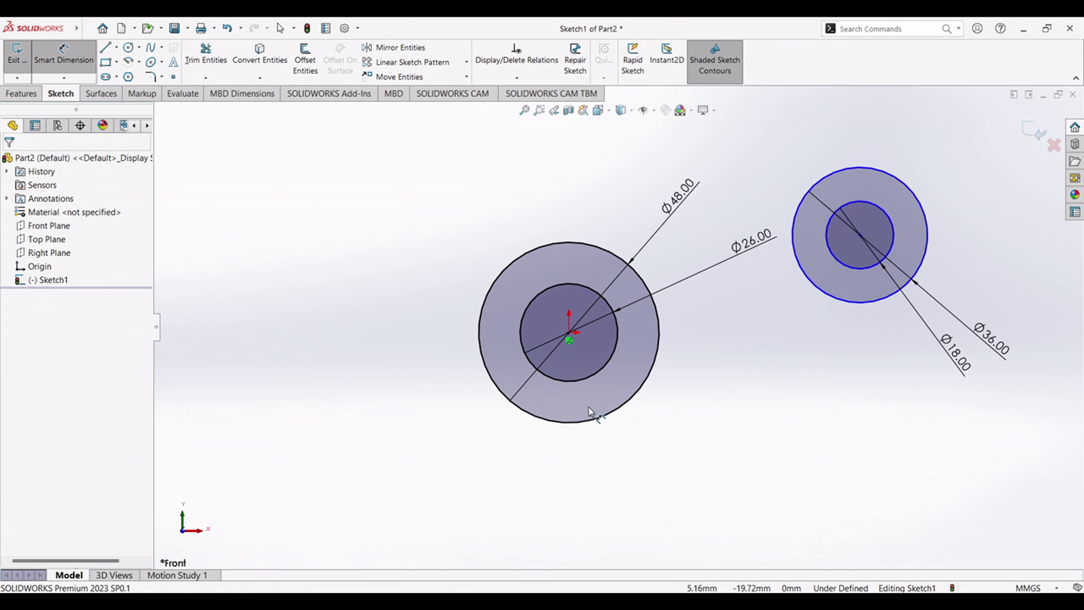
{"action": "left_click", "coordinate": [569, 333]}
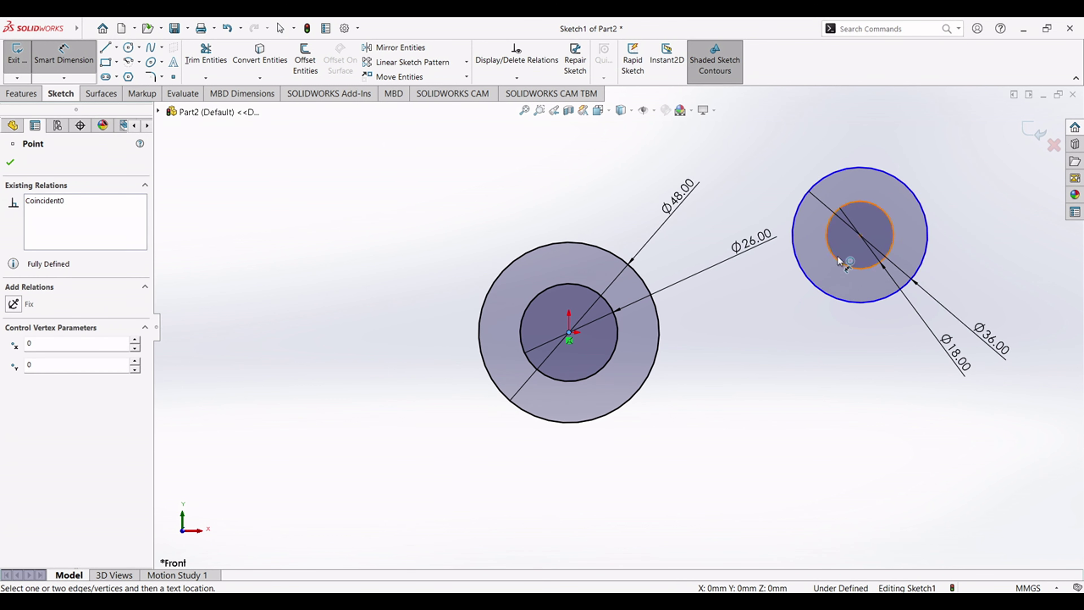
{"action": "left_click", "coordinate": [860, 235]}
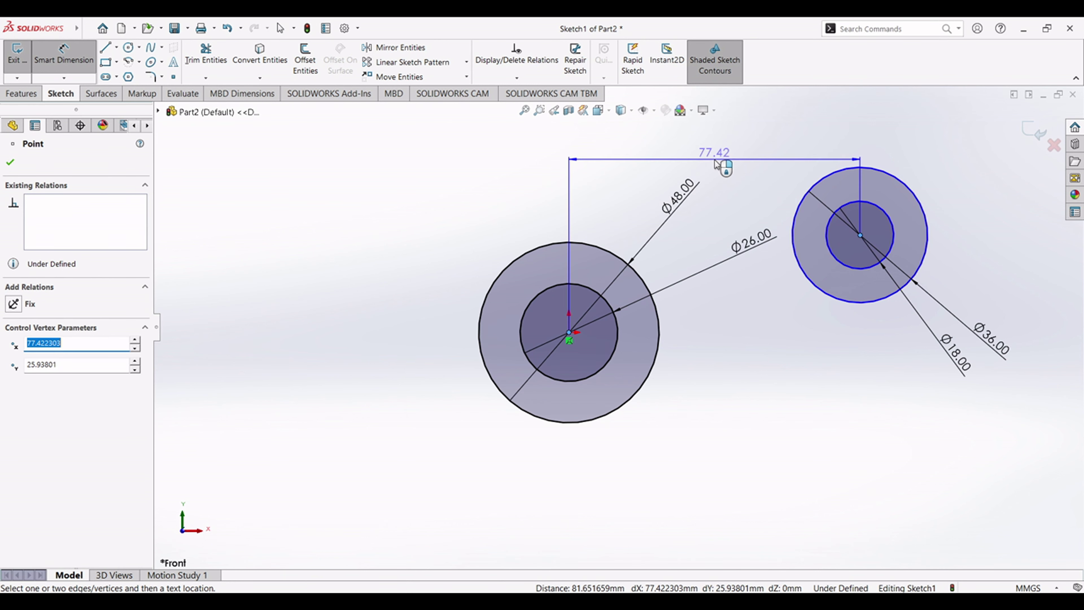
{"action": "left_click", "coordinate": [716, 163]}
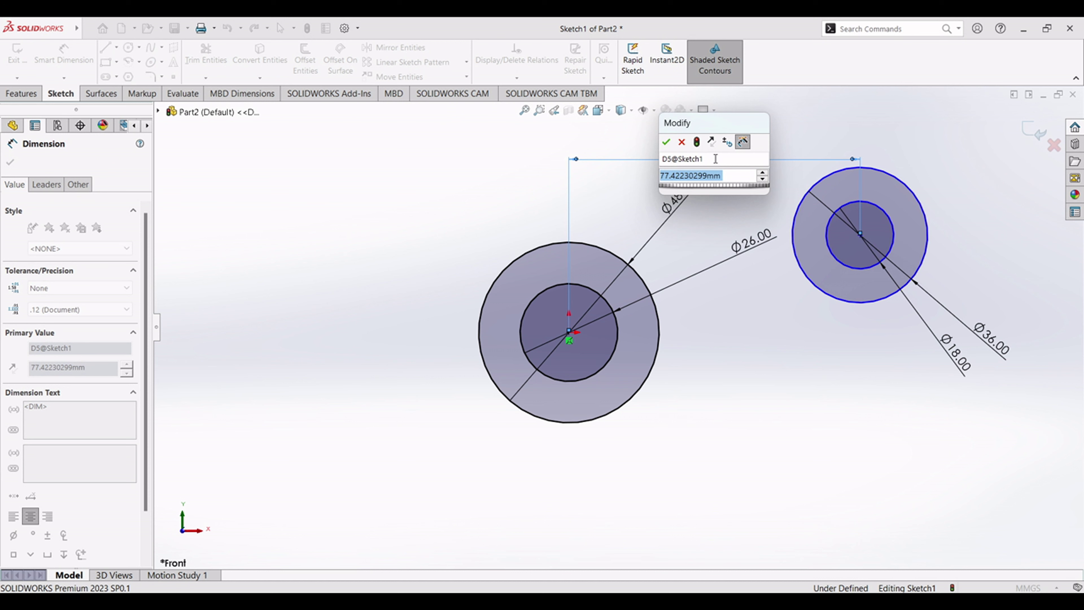
{"action": "type", "text": "7"}
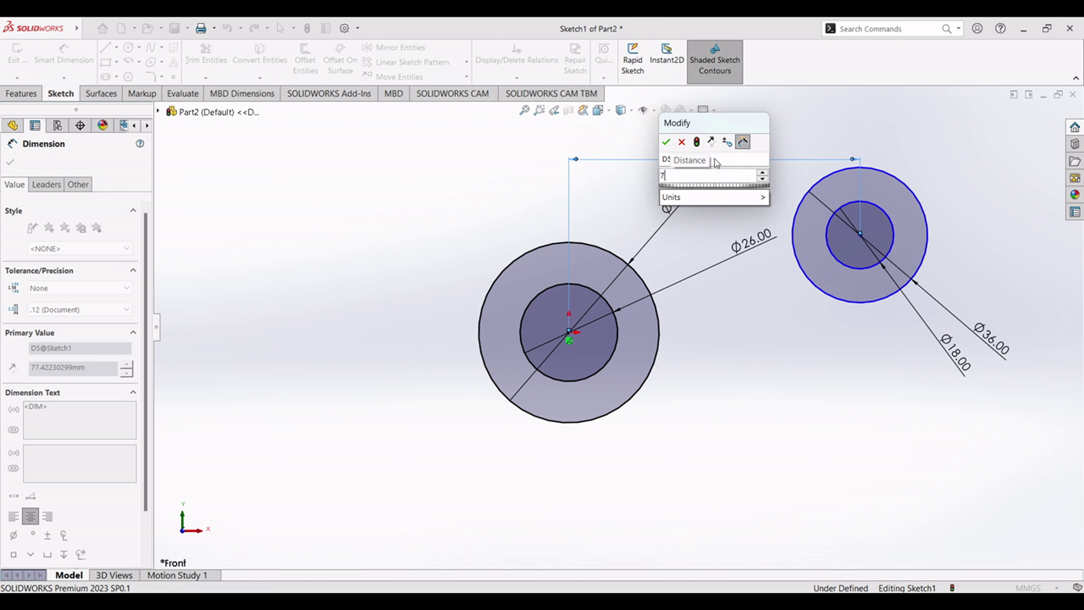
{"action": "type", "text": "6/2"}
{"action": "key", "text": "Return"}
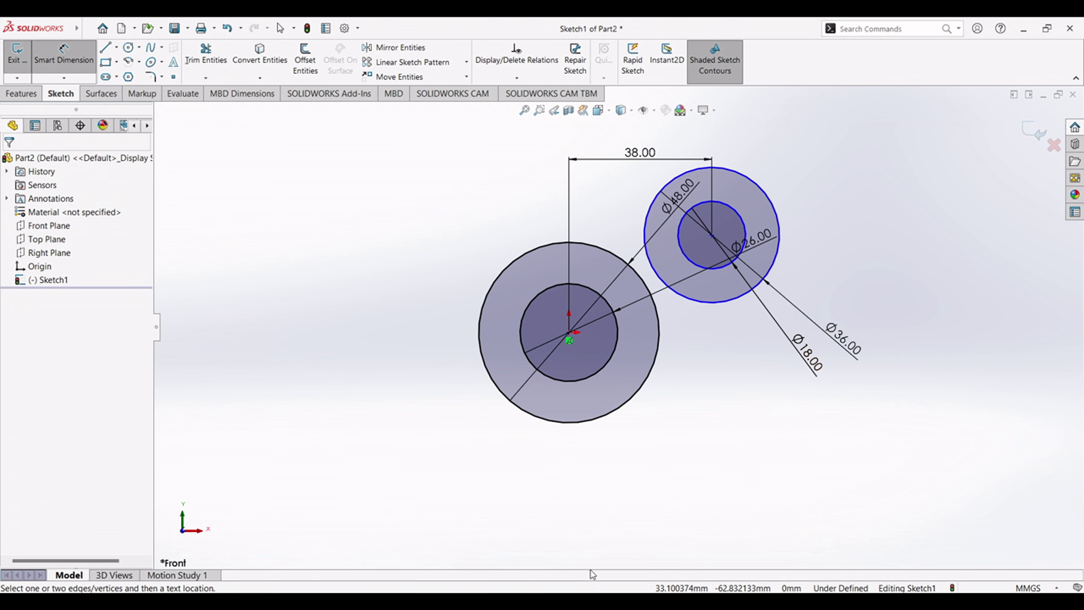
- Consult the reference drawing and set the vertical distance from the origin to the upper-right circles' centre to 12 mm
{"action": "left_click", "coordinate": [602, 600]}
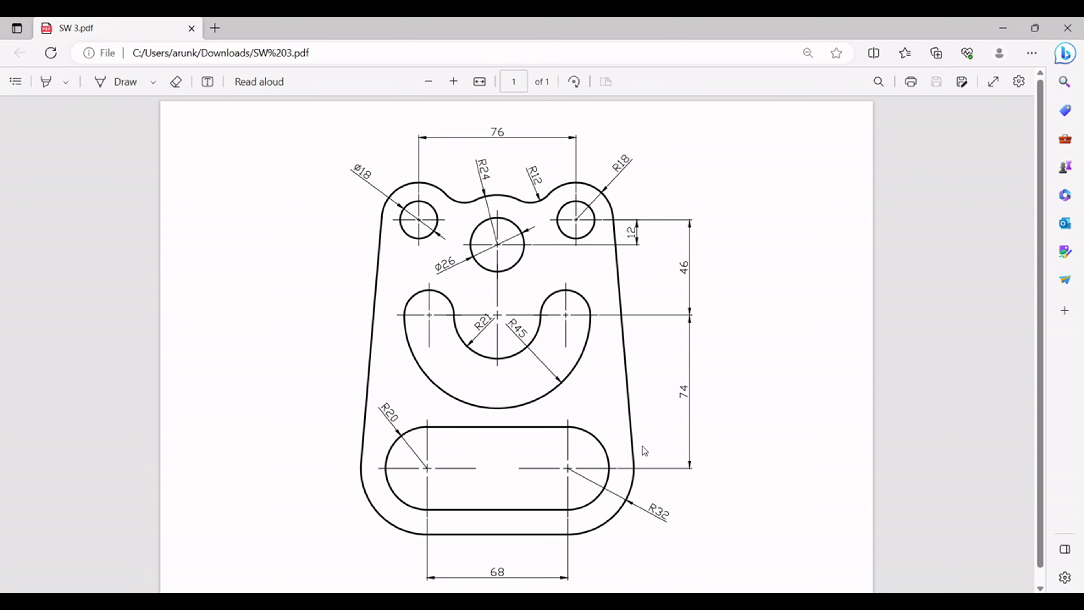
{"action": "key", "text": "alt+Tab"}
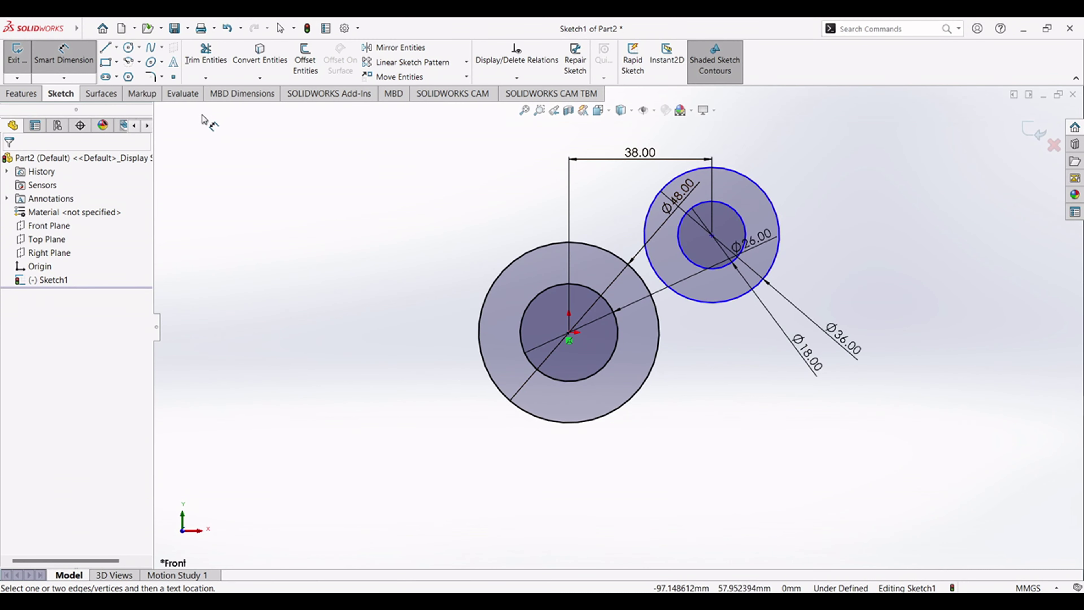
{"action": "left_click", "coordinate": [711, 235]}
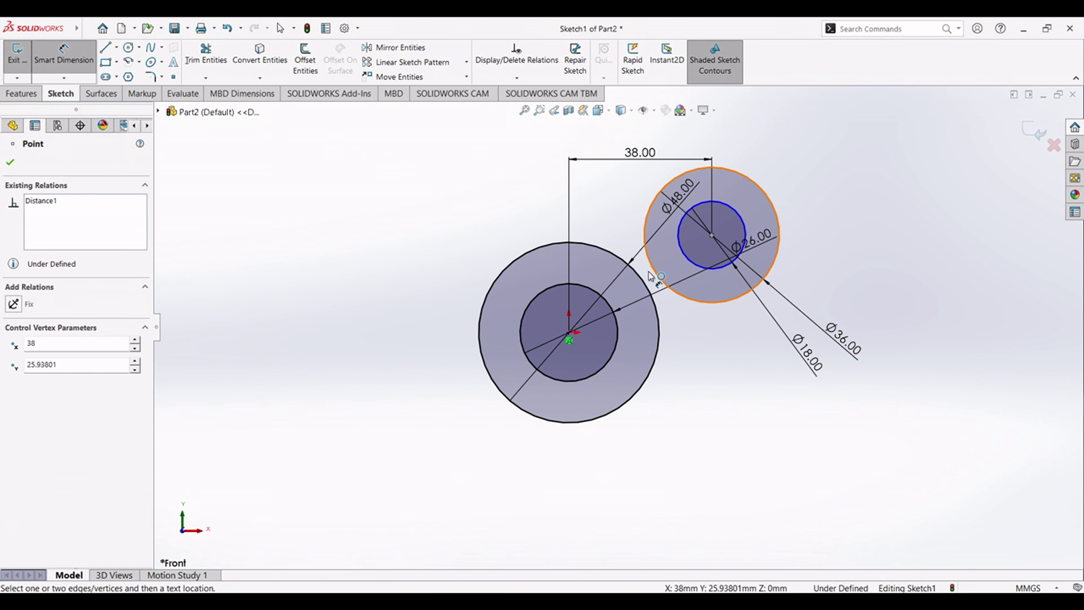
{"action": "left_click", "coordinate": [570, 332]}
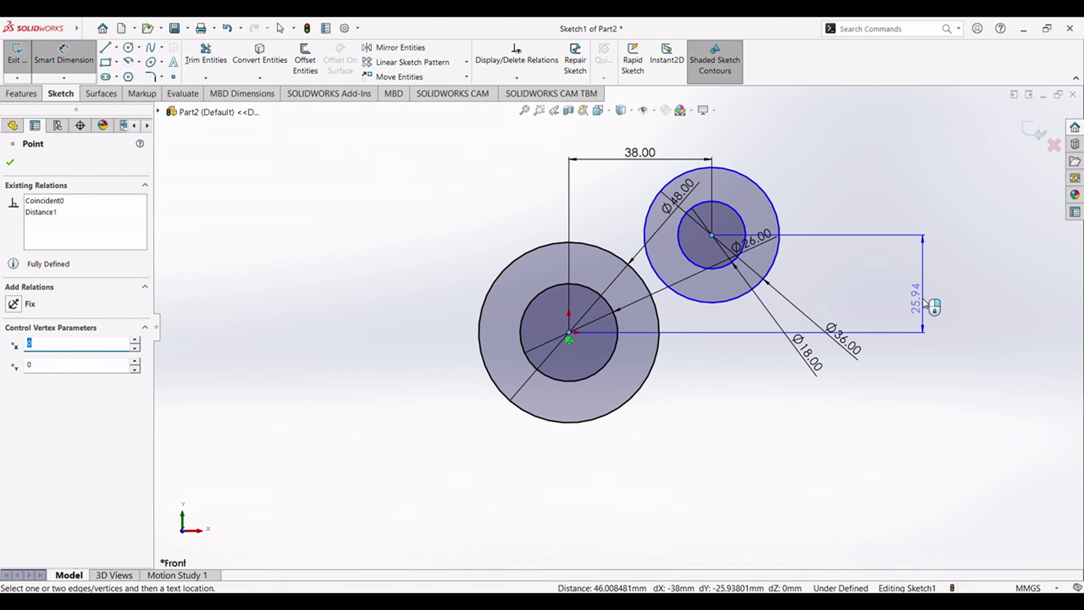
{"action": "left_click", "coordinate": [924, 295]}
{"action": "type", "text": "12"}
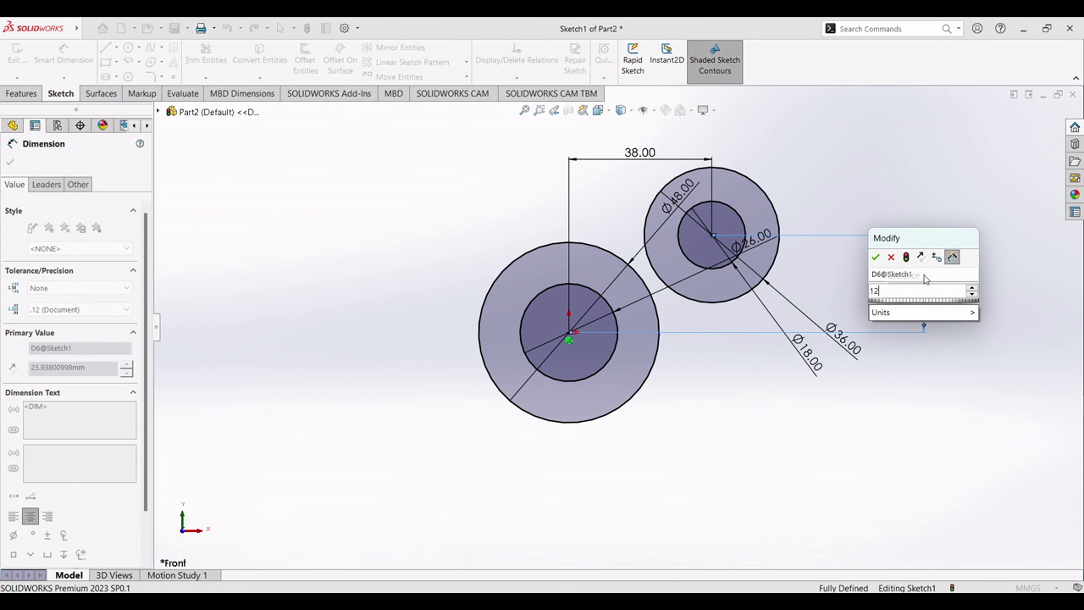
{"action": "key", "text": "Return"}
{"action": "left_click", "coordinate": [880, 217]}
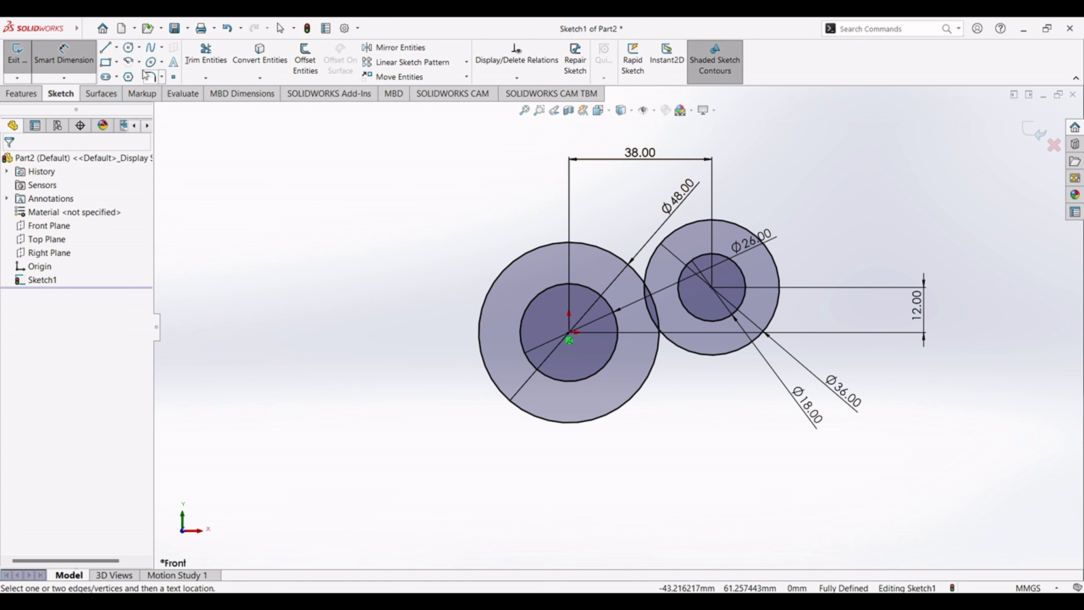
{"action": "key", "text": "Escape"}
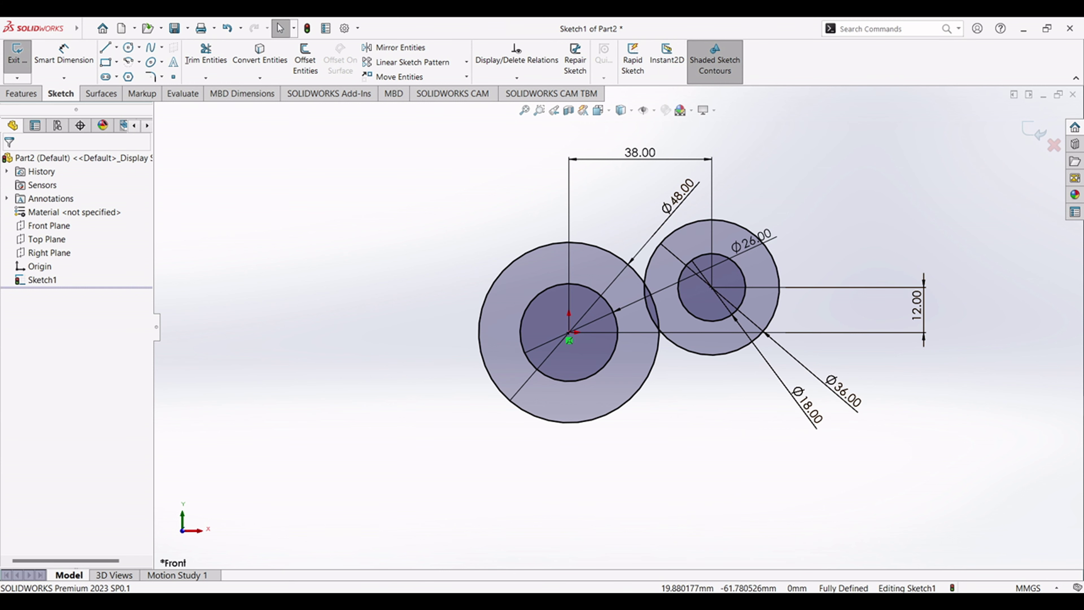
- Draw a vertical construction centerline from the origin down past the lower edge of the 48 mm circle
{"action": "left_click", "coordinate": [640, 602]}
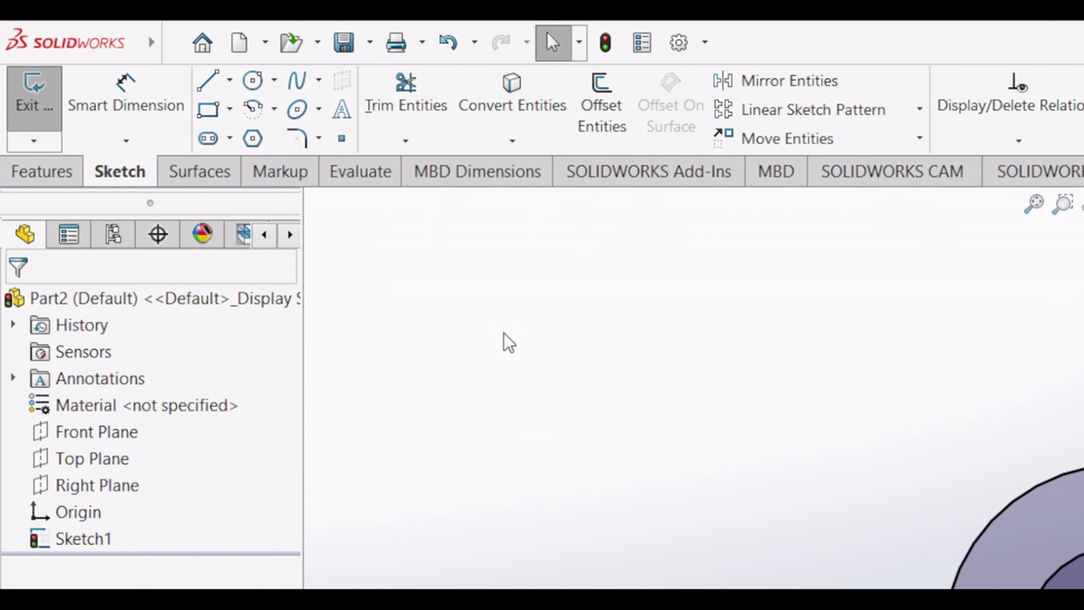
{"action": "left_click", "coordinate": [229, 80]}
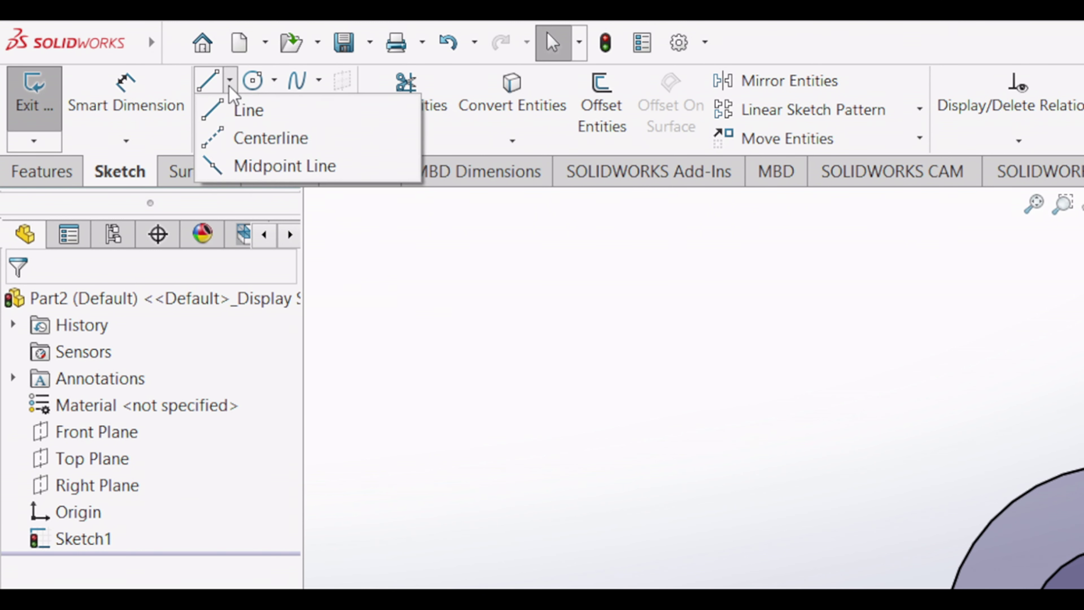
{"action": "left_click", "coordinate": [323, 144]}
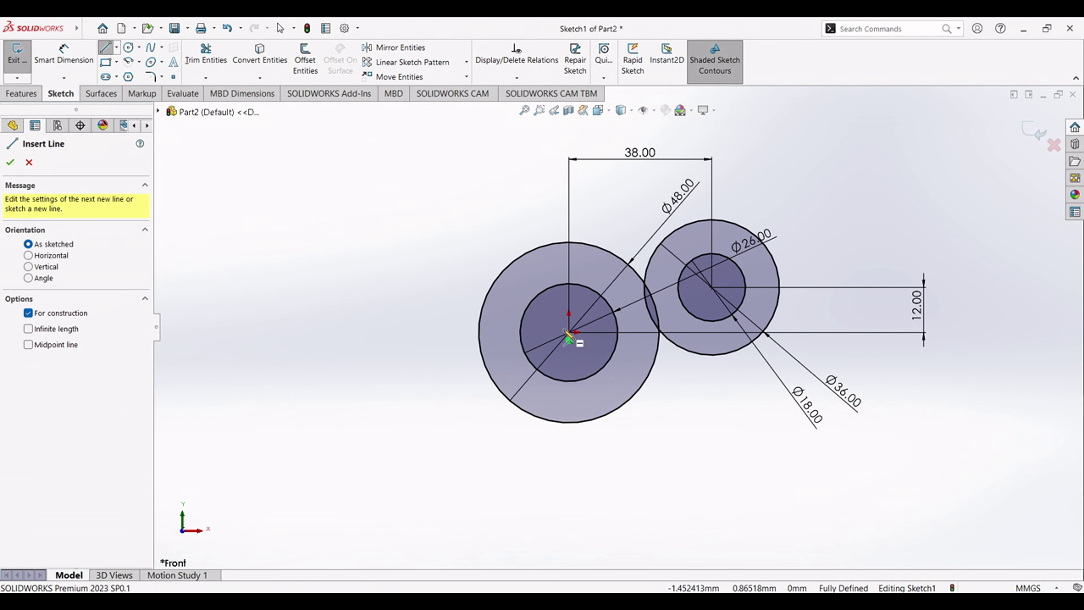
{"action": "left_click", "coordinate": [569, 332]}
{"action": "left_click", "coordinate": [568, 522]}
{"action": "key", "text": "Escape"}
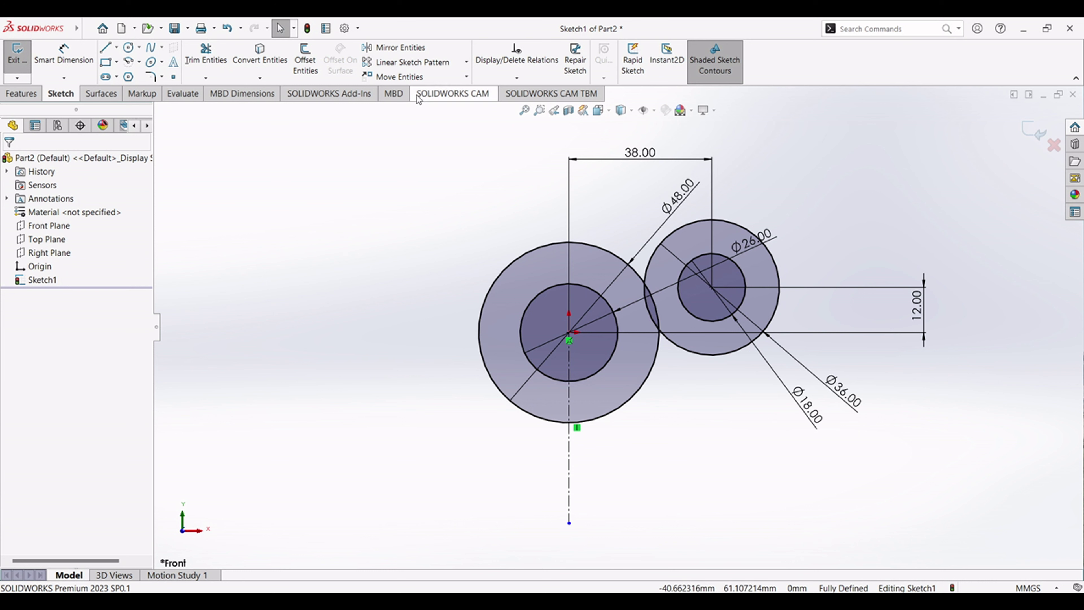
- Mirror the 36 mm and 18 mm circles about the vertical centerline, keeping the originals
{"action": "left_click", "coordinate": [401, 47]}
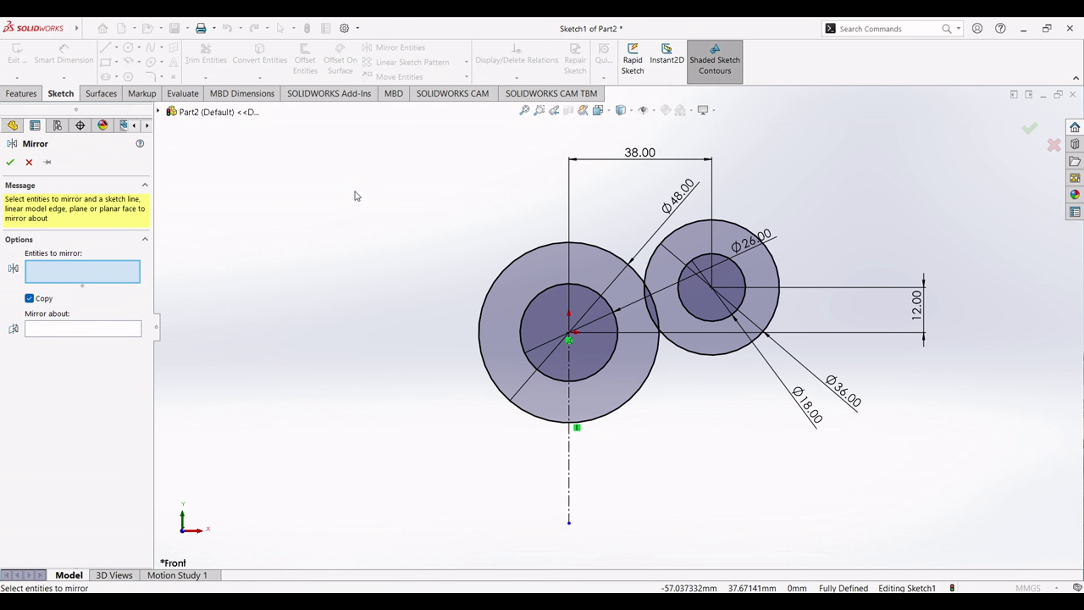
{"action": "left_click", "coordinate": [709, 351]}
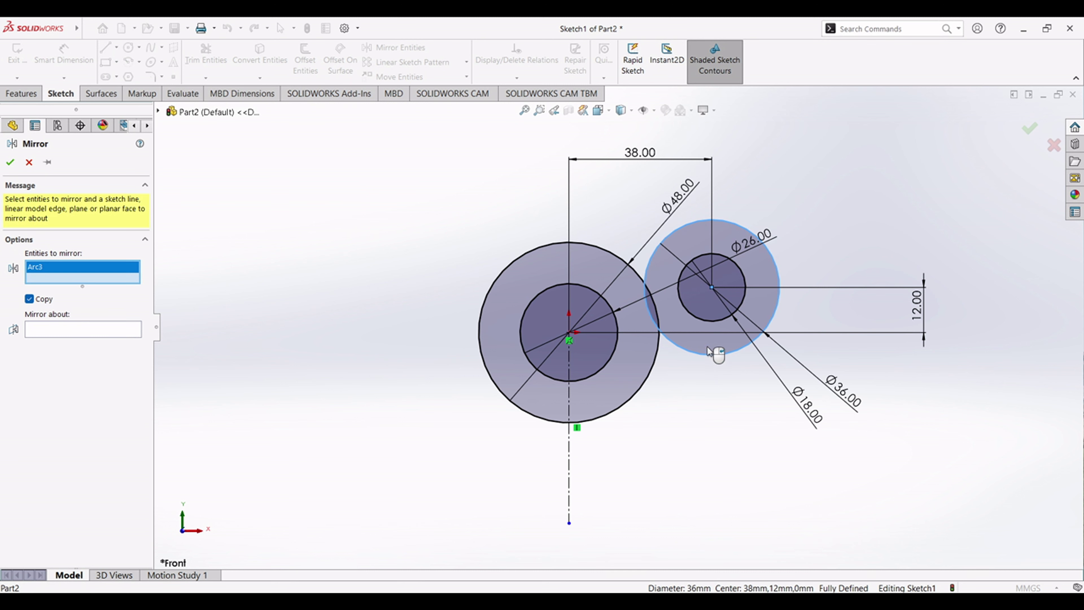
{"action": "left_click", "coordinate": [703, 320]}
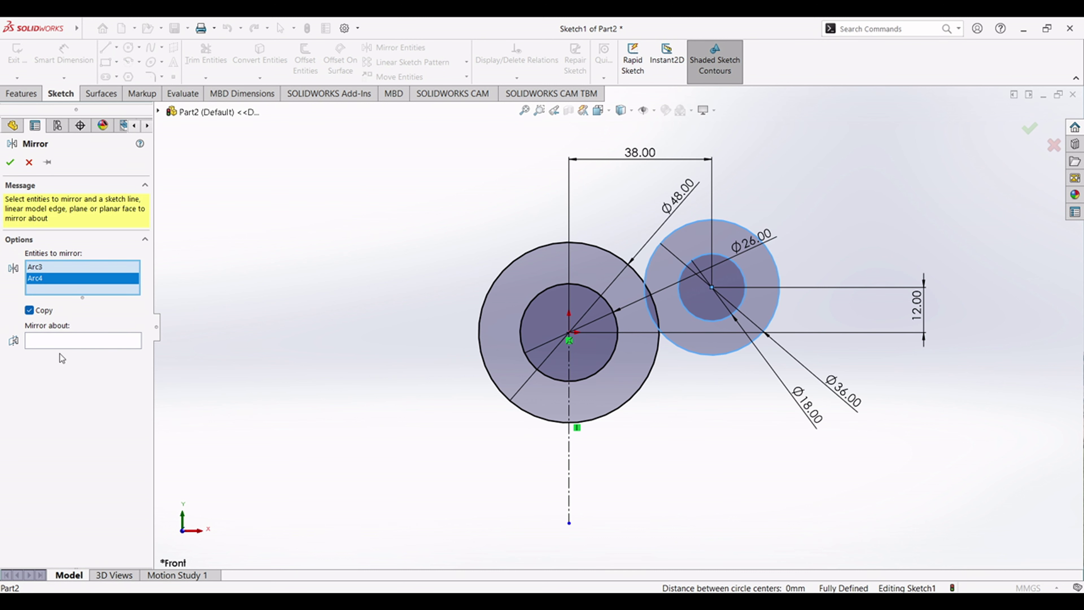
{"action": "left_click", "coordinate": [39, 341]}
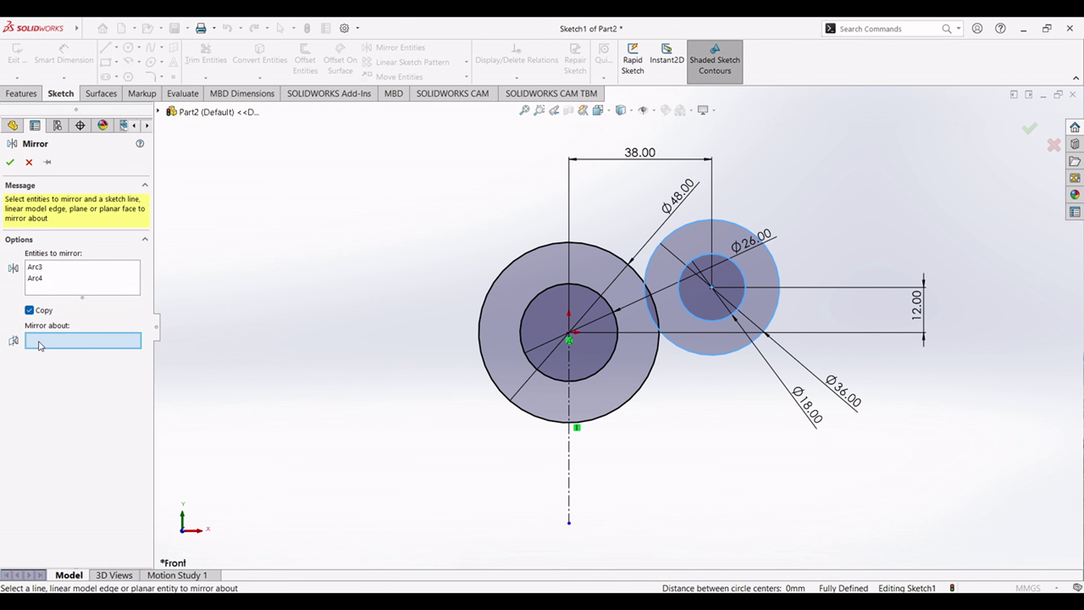
{"action": "left_click", "coordinate": [570, 481]}
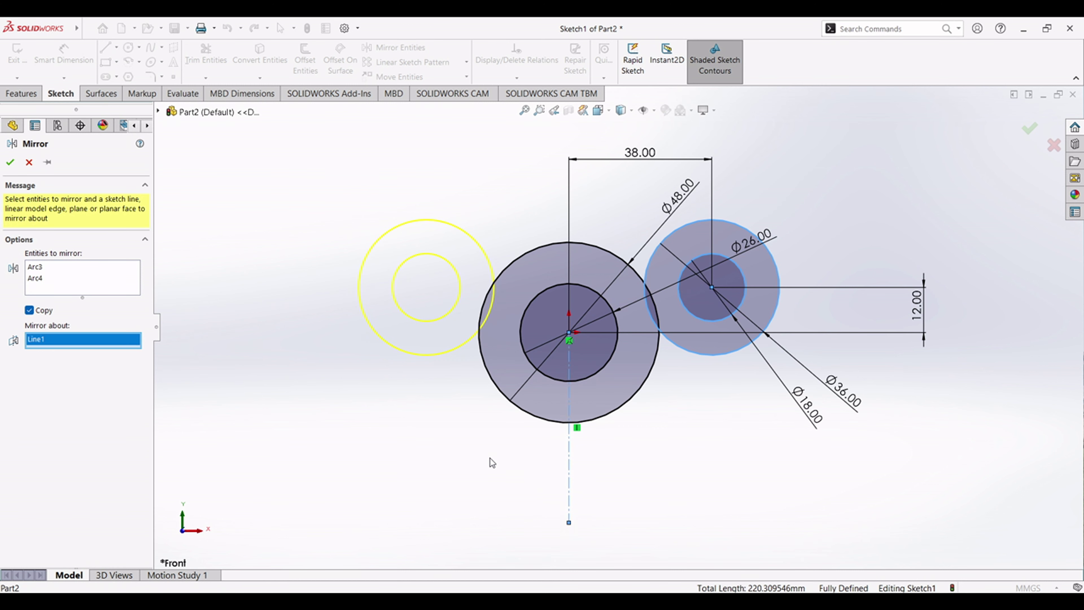
{"action": "left_click", "coordinate": [10, 163]}
- Draw a perimeter circle of about 10.5 mm radius above and tangent to the 48 mm circle and the right-hand 36 mm circle
{"action": "key", "text": "alt+Tab"}
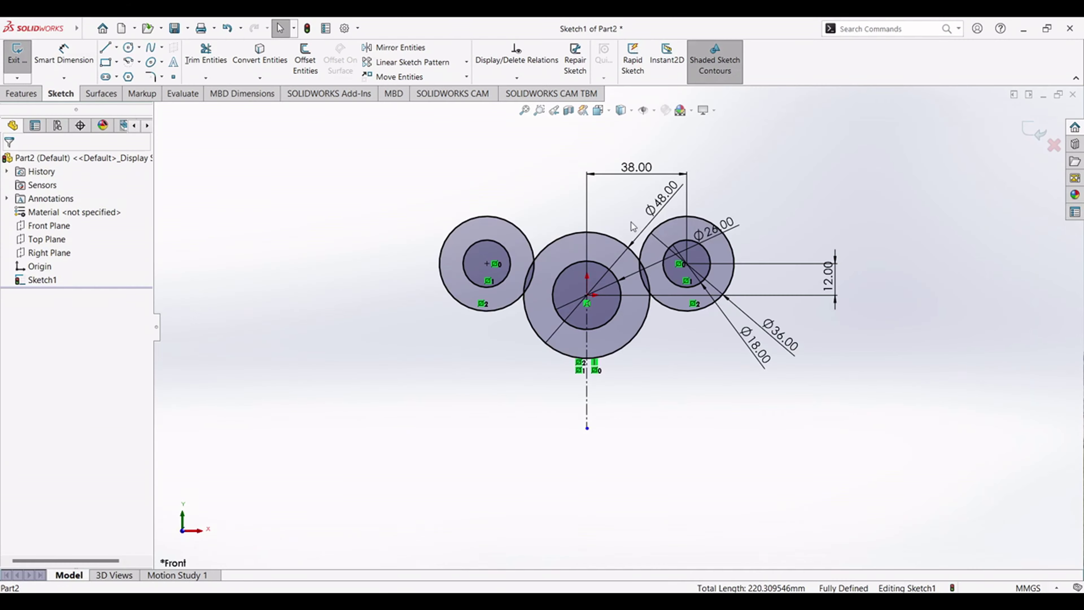
{"action": "scroll", "coordinate": [635, 227], "scroll_direction": "up", "scroll_amount": 2}
{"action": "scroll", "coordinate": [623, 281], "scroll_direction": "down", "scroll_amount": 6}
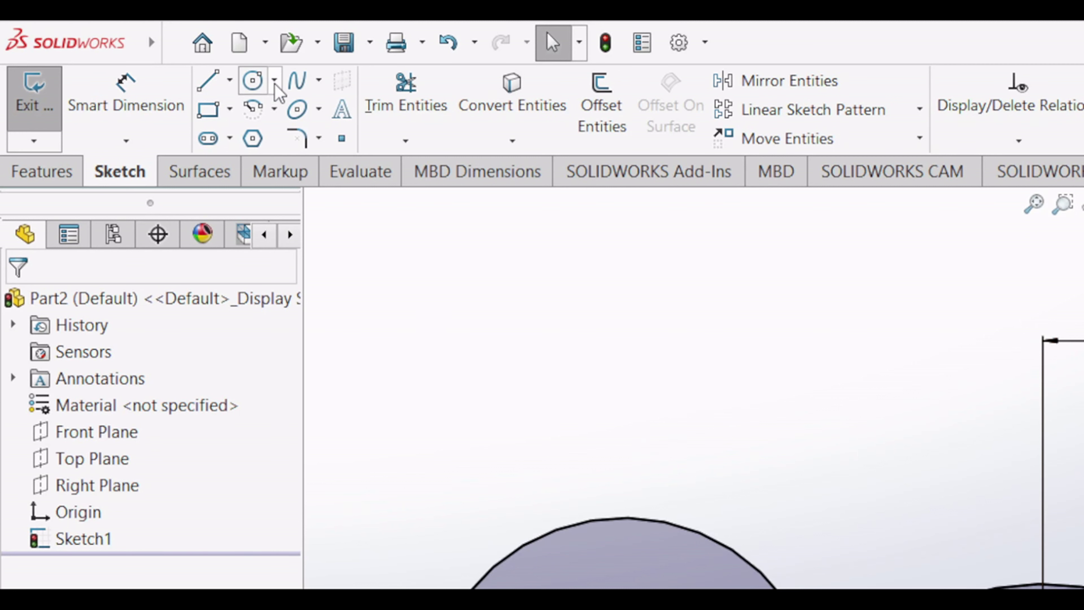
{"action": "left_click", "coordinate": [275, 85]}
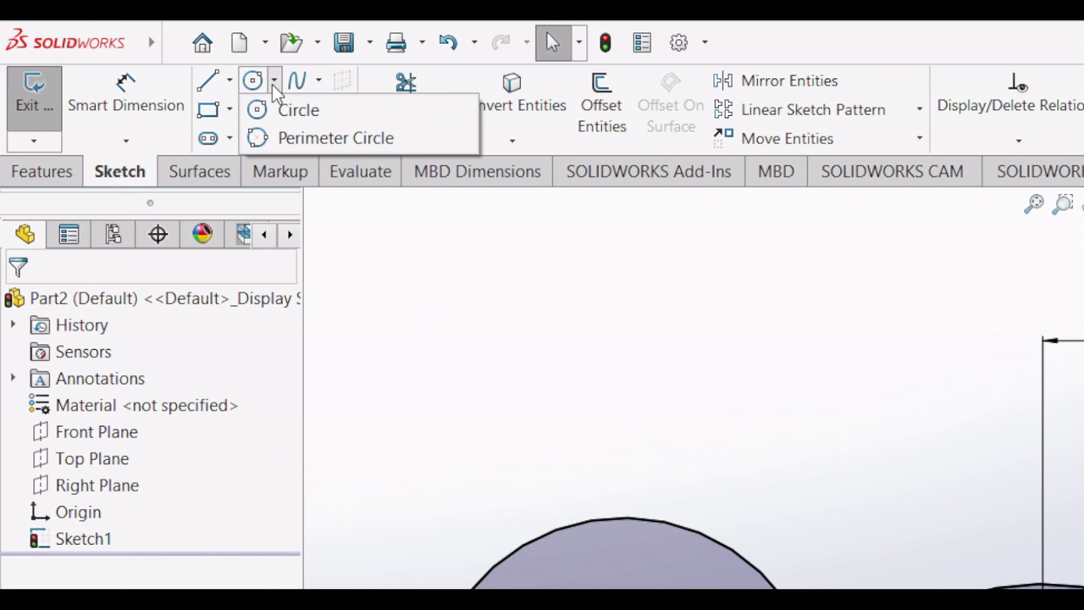
{"action": "left_click", "coordinate": [389, 147]}
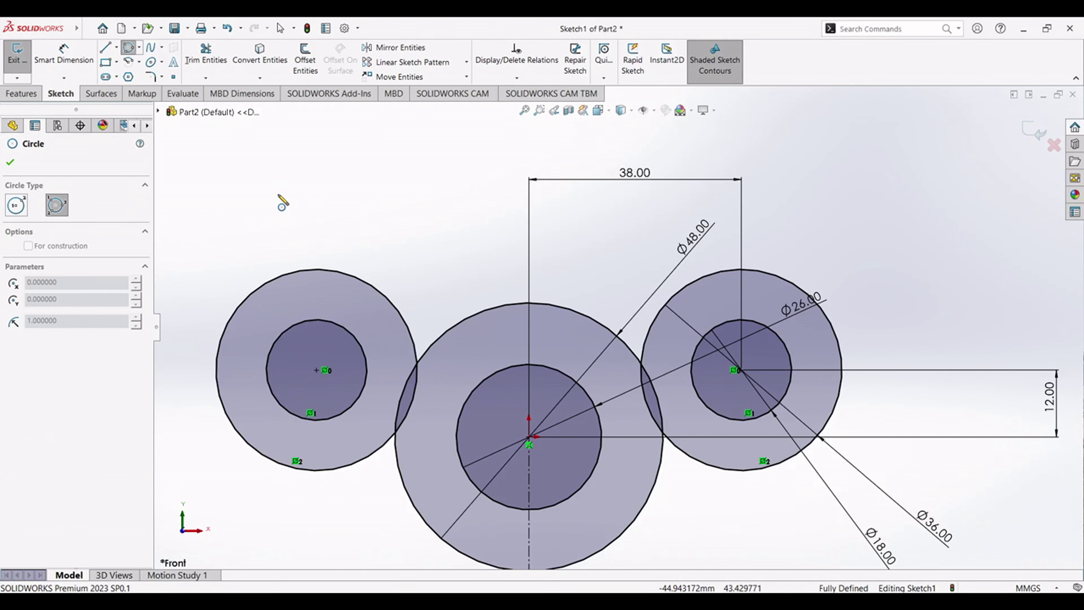
{"action": "left_click", "coordinate": [660, 310]}
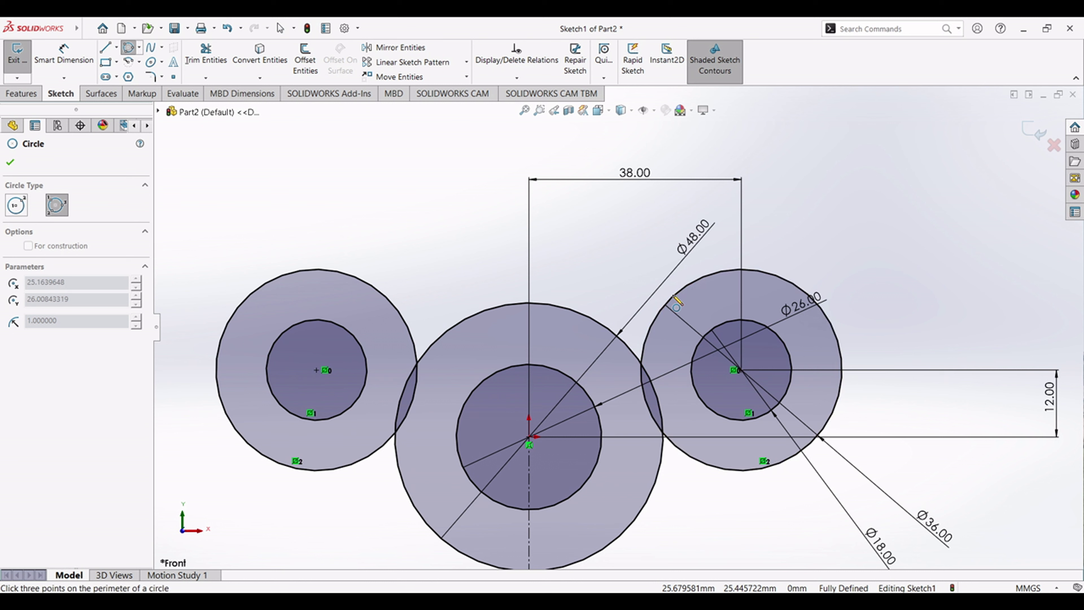
{"action": "left_click", "coordinate": [593, 320]}
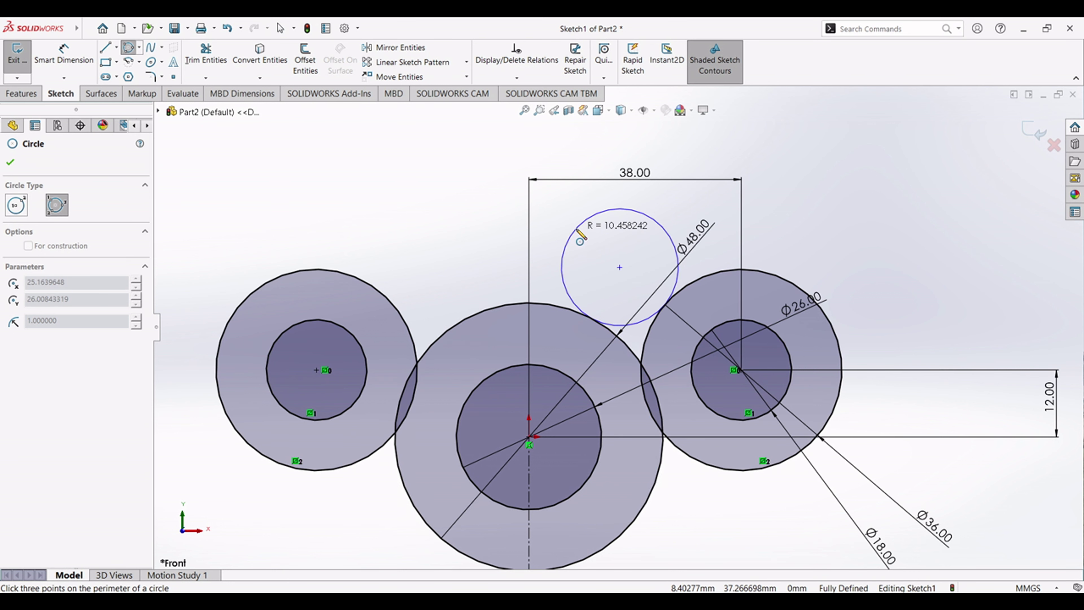
{"action": "left_click", "coordinate": [576, 229]}
{"action": "key", "text": "Escape"}
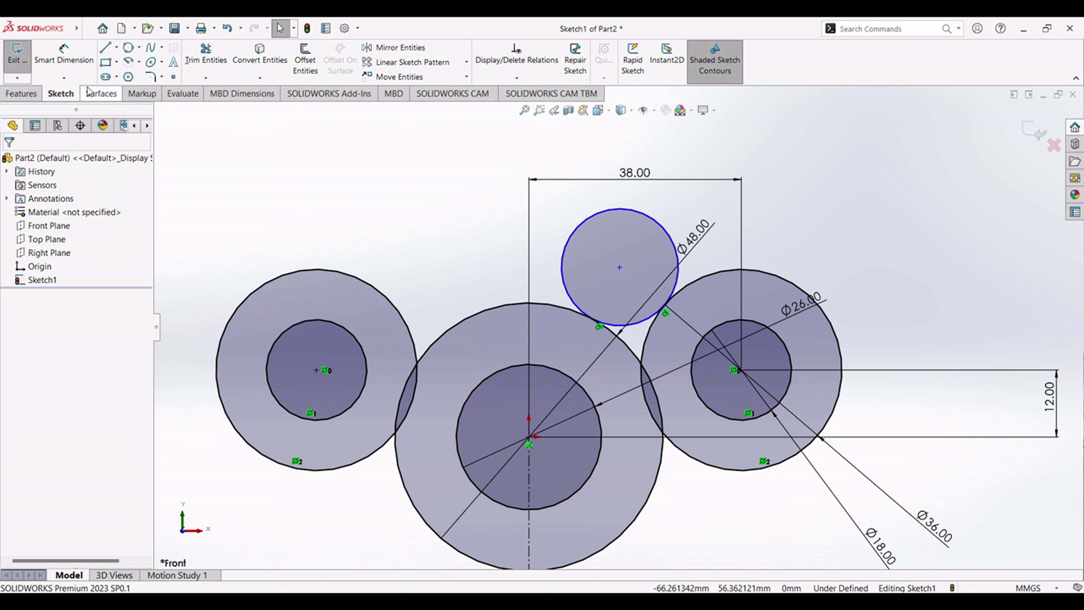
- Dimension the tangent circle between the central and right-hand circles to a diameter of 24 mm
{"action": "left_click", "coordinate": [64, 53]}
{"action": "left_click", "coordinate": [578, 236]}
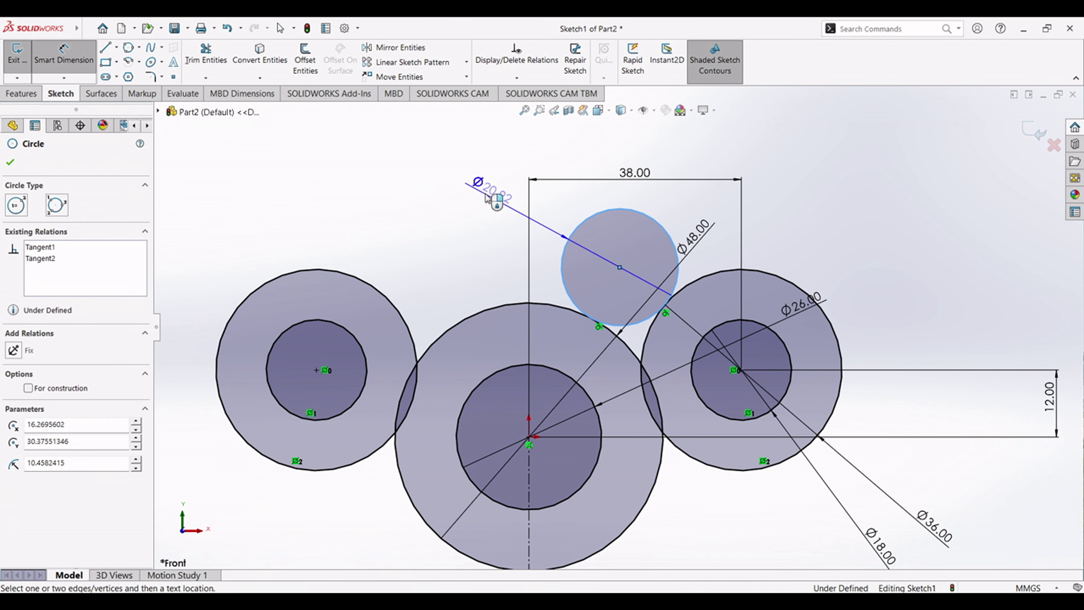
{"action": "left_click", "coordinate": [474, 185]}
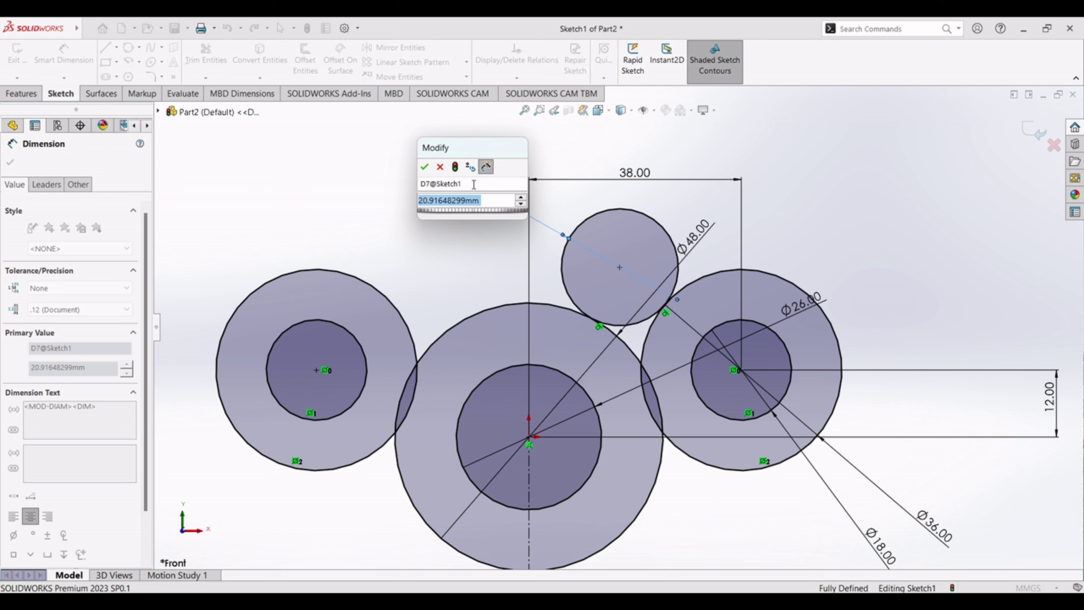
{"action": "type", "text": "24"}
{"action": "key", "text": "Return"}
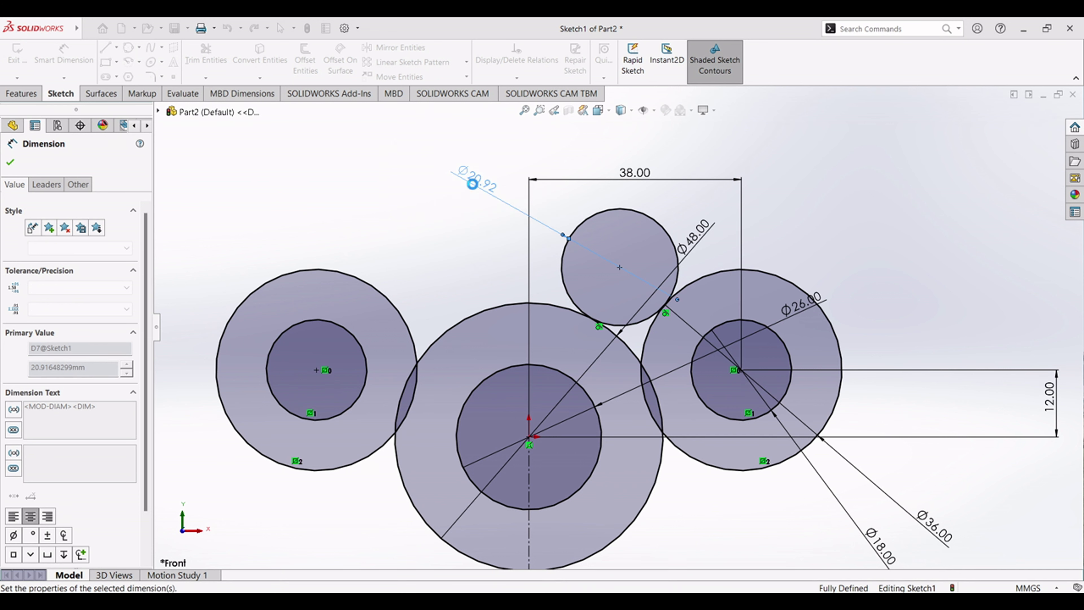
{"action": "left_click", "coordinate": [436, 222]}
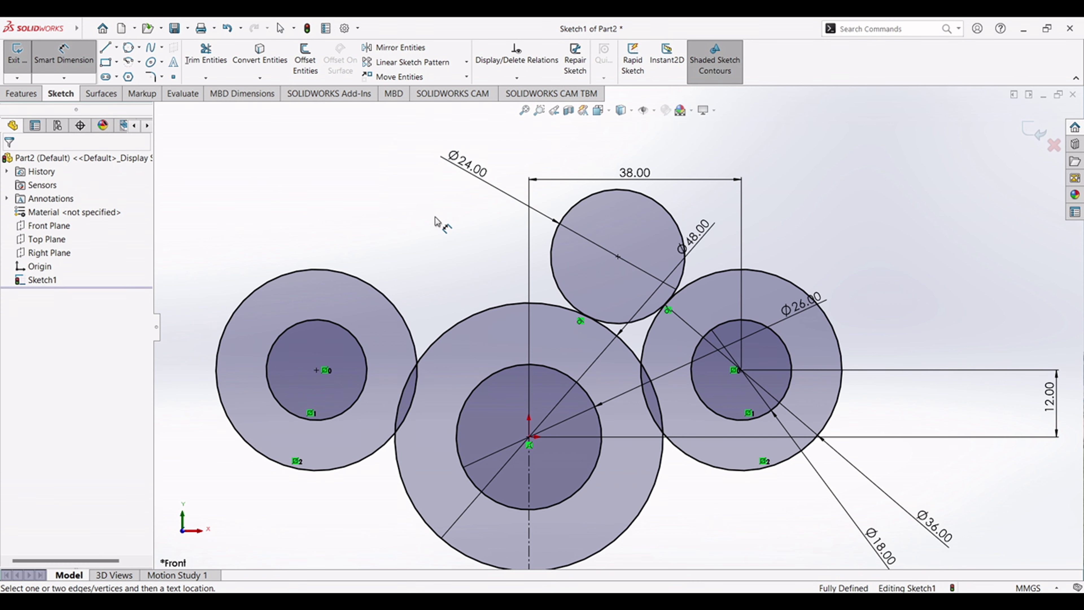
{"action": "key", "text": "Escape"}
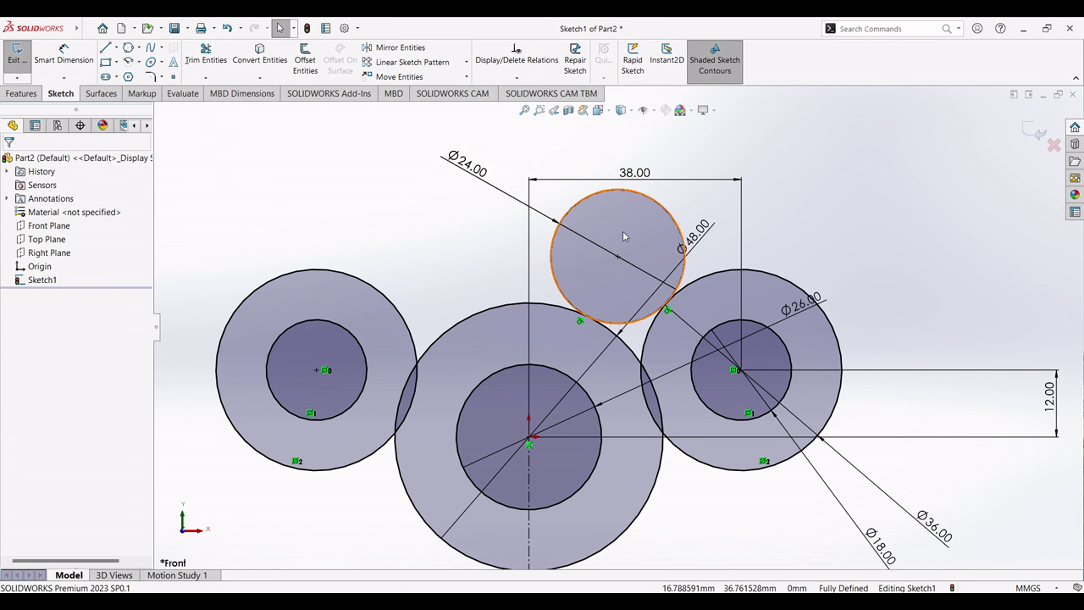
- Mirror the 24 mm tangent circle about the vertical centerline
{"action": "left_click", "coordinate": [600, 198]}
{"action": "left_click", "coordinate": [407, 50]}
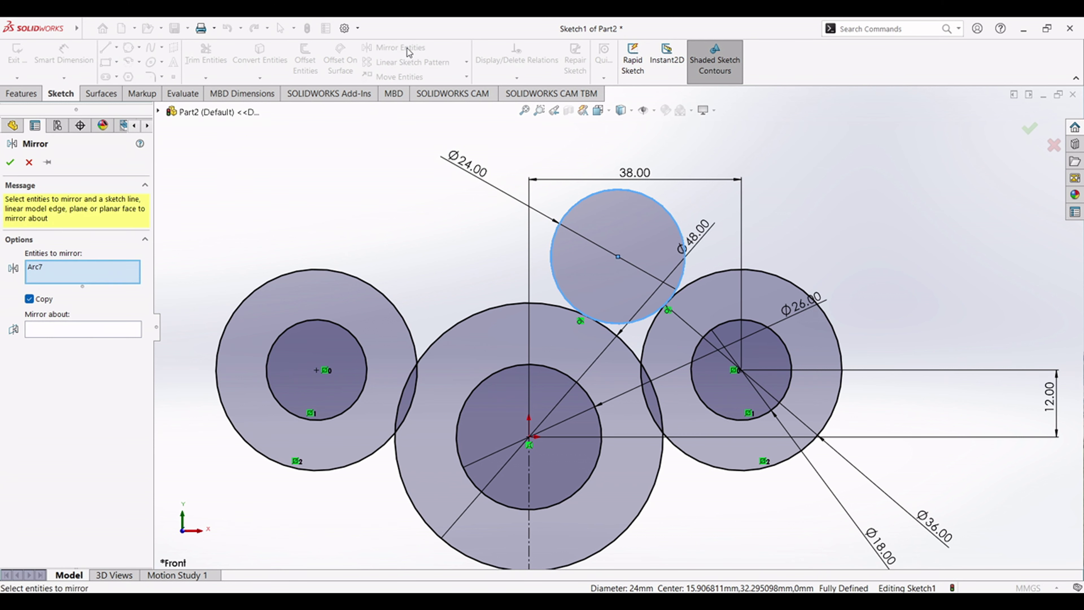
{"action": "left_click", "coordinate": [45, 330]}
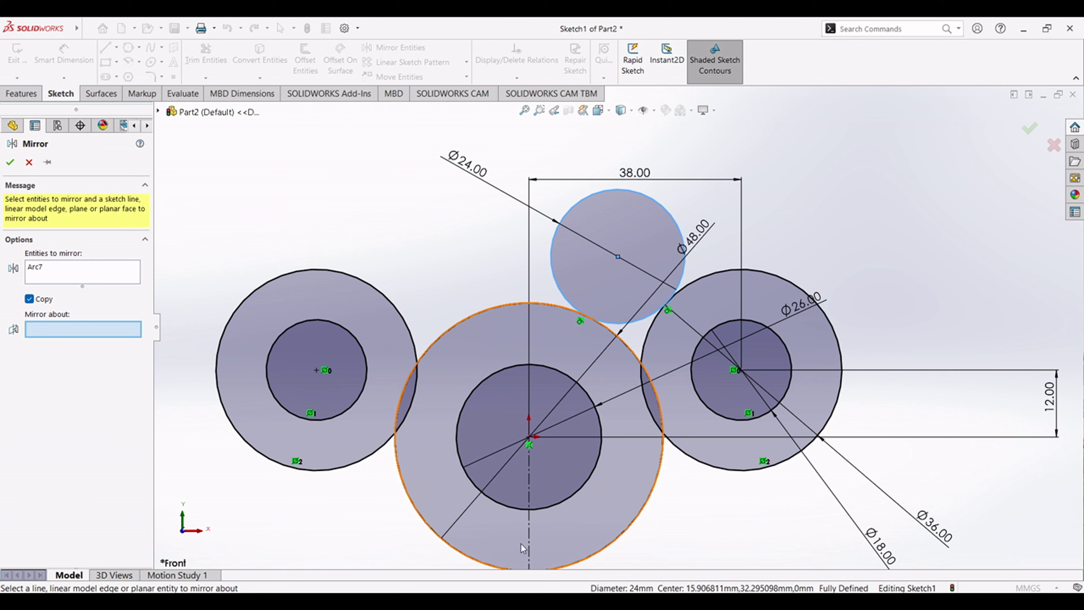
{"action": "left_click", "coordinate": [528, 546]}
{"action": "left_click", "coordinate": [10, 162]}
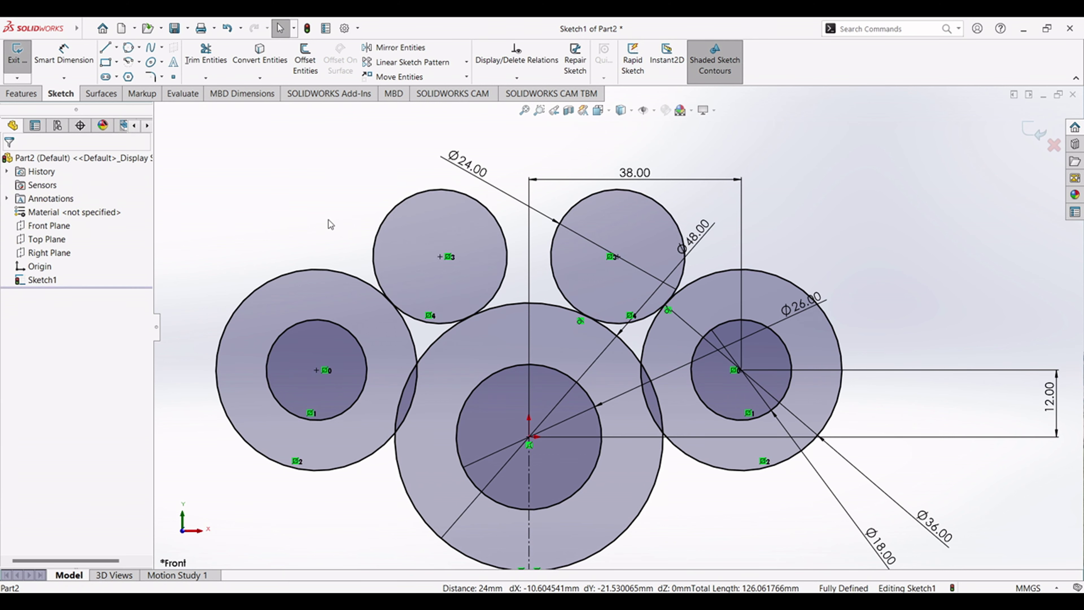
- Sketch a downward-bulging 180° centerpoint arc slot centred on the vertical centerline's lower end, about 38 mm in centre radius and 30 mm wide
{"action": "scroll", "coordinate": [574, 165], "scroll_direction": "down", "scroll_amount": 3}
{"action": "scroll", "coordinate": [593, 181], "scroll_direction": "up", "scroll_amount": 2}
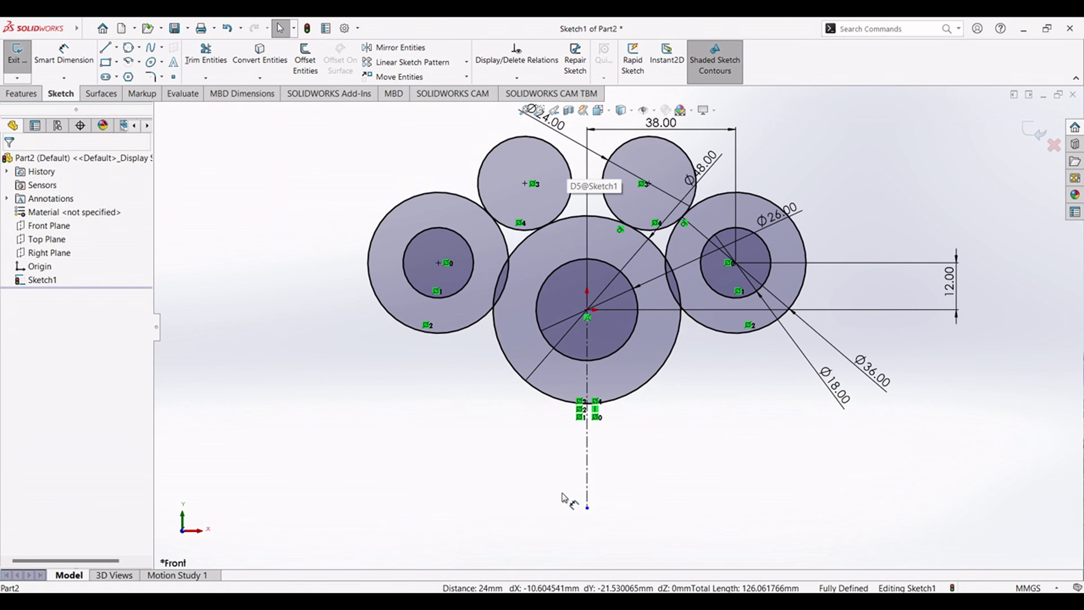
{"action": "key", "text": "alt+Tab"}
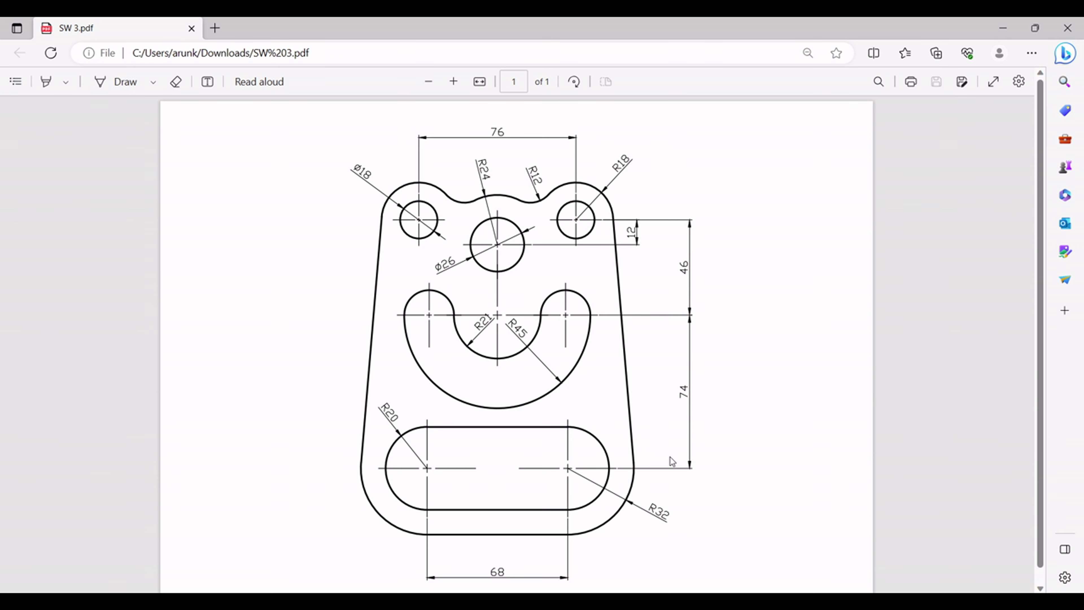
{"action": "key", "text": "alt+Tab"}
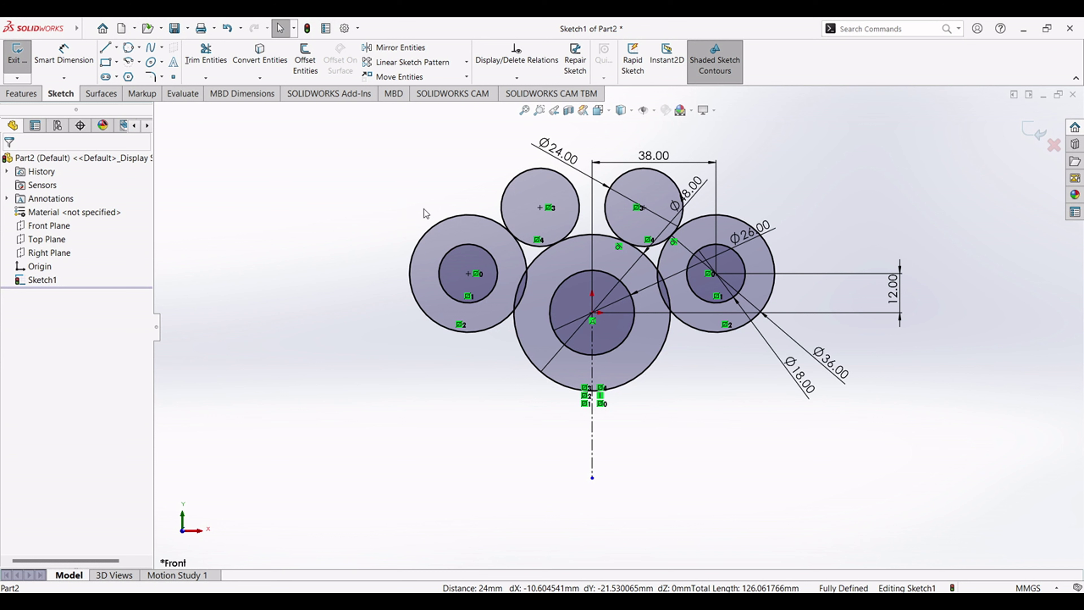
{"action": "scroll", "coordinate": [424, 210], "scroll_direction": "up", "scroll_amount": 2}
{"action": "scroll", "coordinate": [585, 453], "scroll_direction": "down", "scroll_amount": 1}
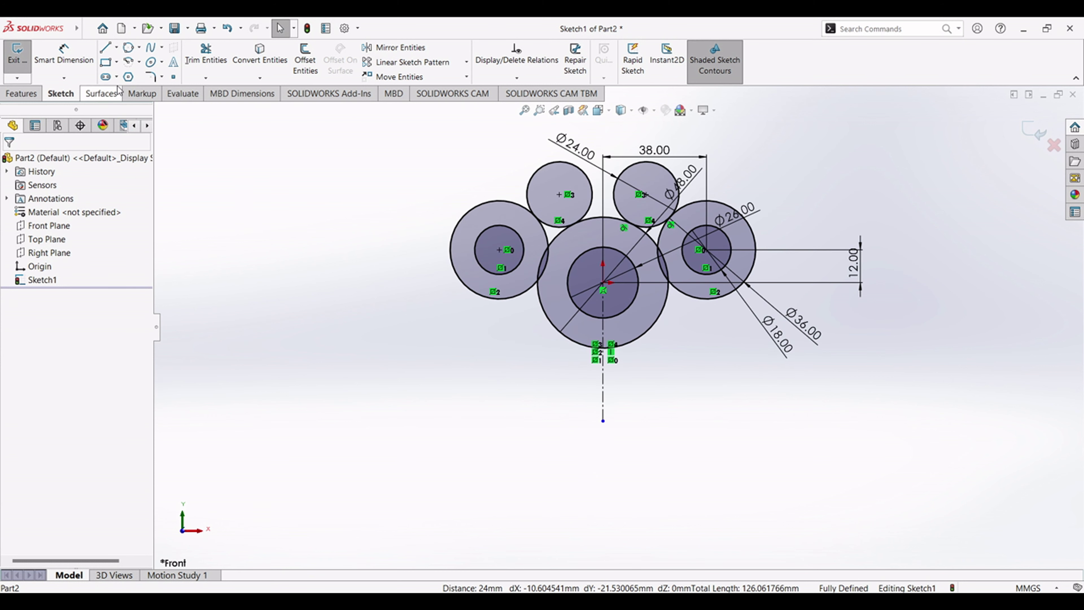
{"action": "left_click", "coordinate": [116, 77]}
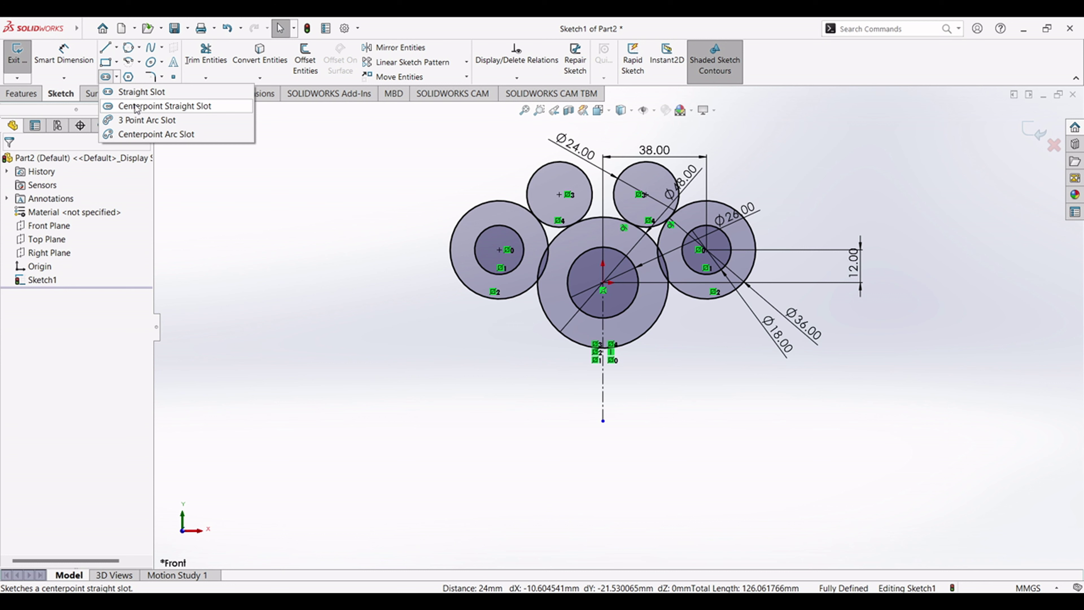
{"action": "left_click", "coordinate": [144, 135]}
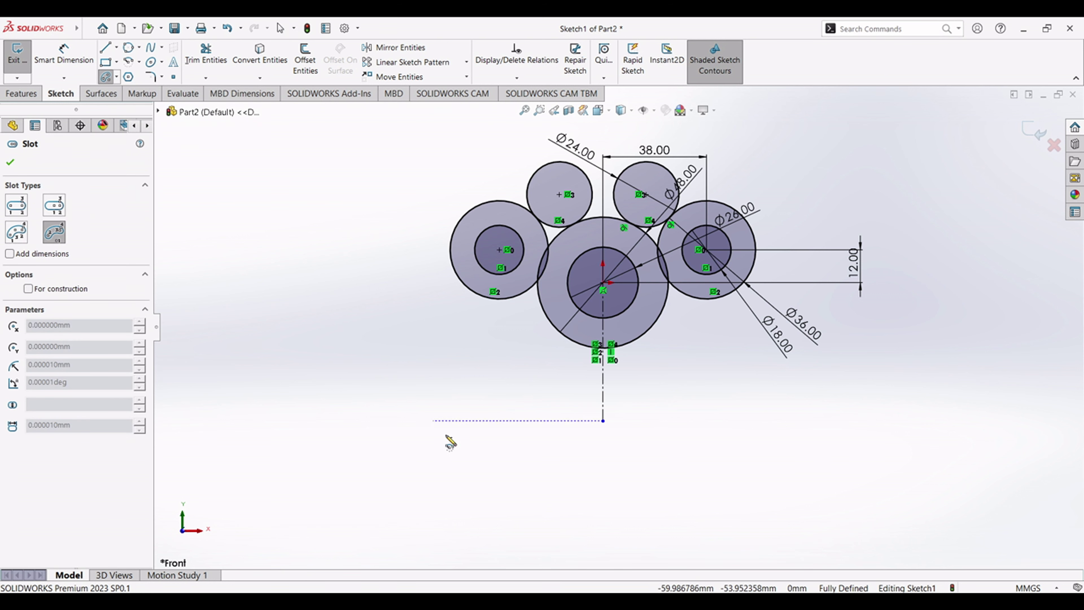
{"action": "left_click", "coordinate": [603, 421]}
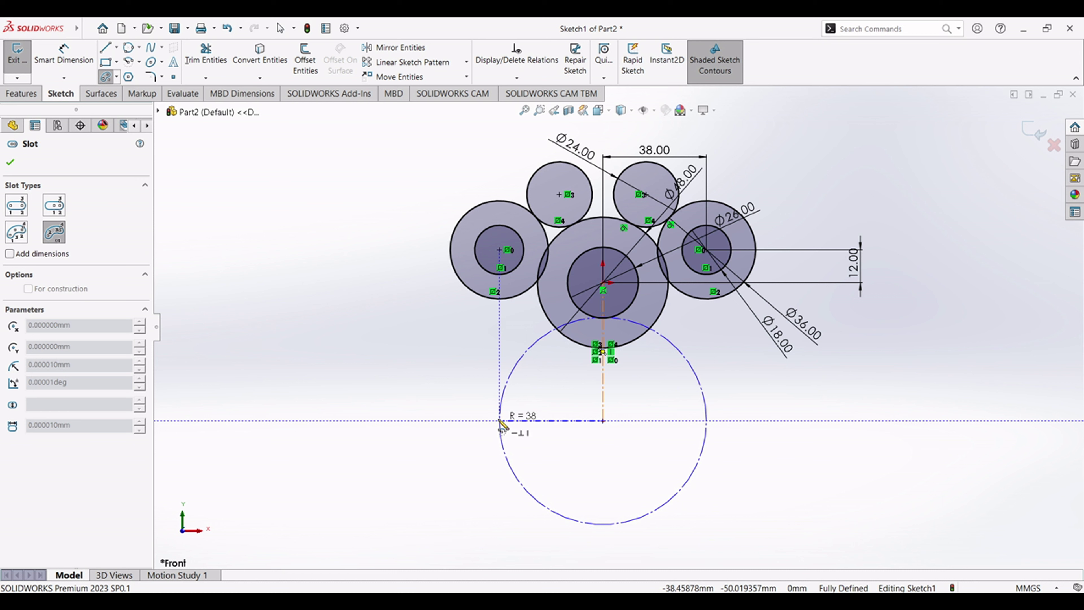
{"action": "left_click", "coordinate": [500, 421]}
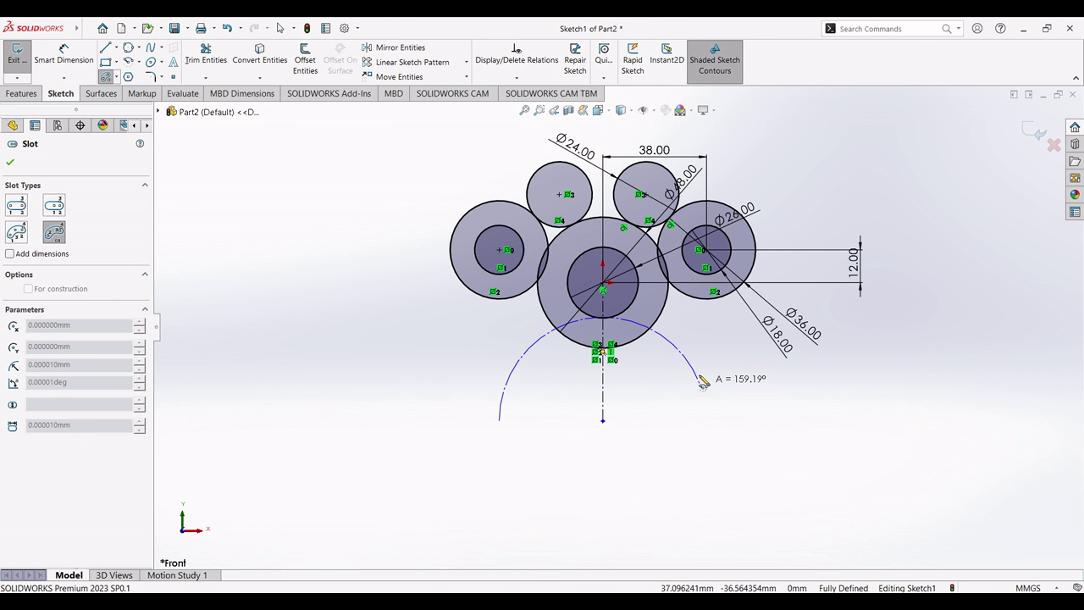
{"action": "left_click", "coordinate": [706, 421]}
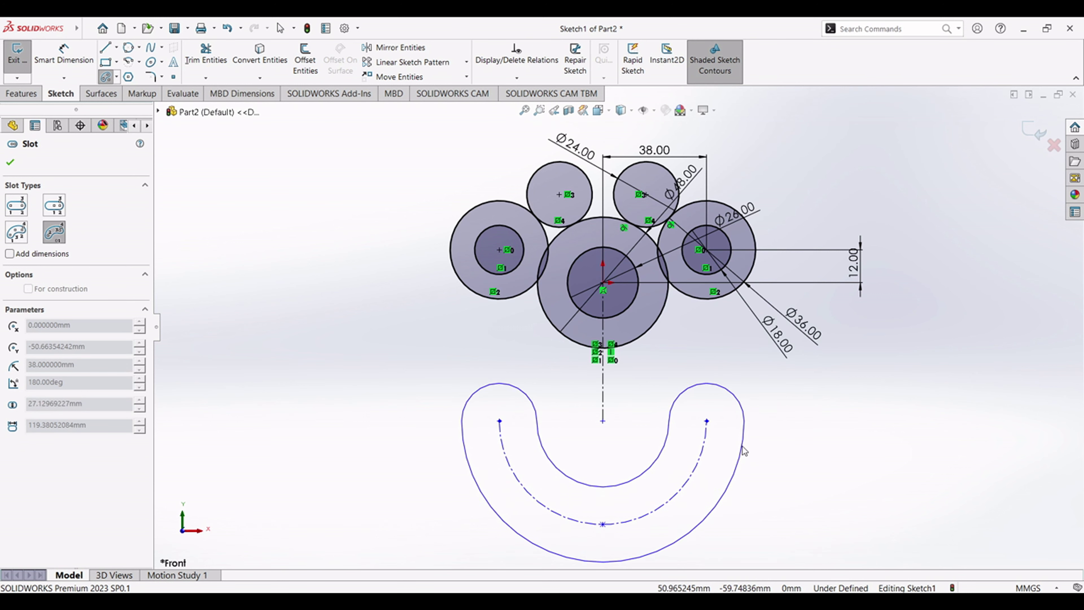
{"action": "left_click", "coordinate": [747, 451]}
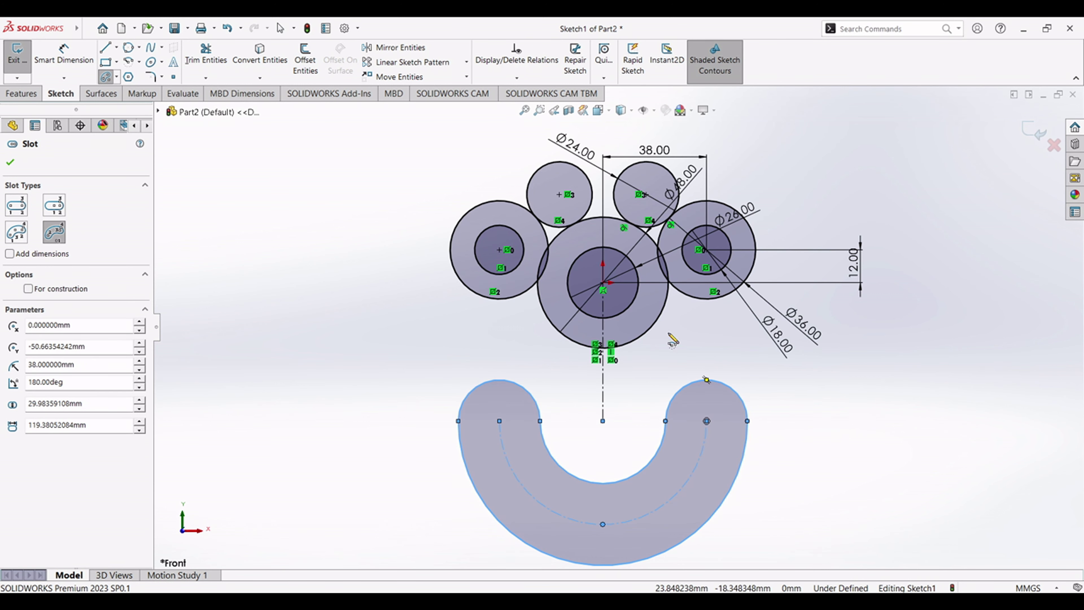
{"action": "left_click", "coordinate": [10, 163]}
{"action": "left_click", "coordinate": [216, 285]}
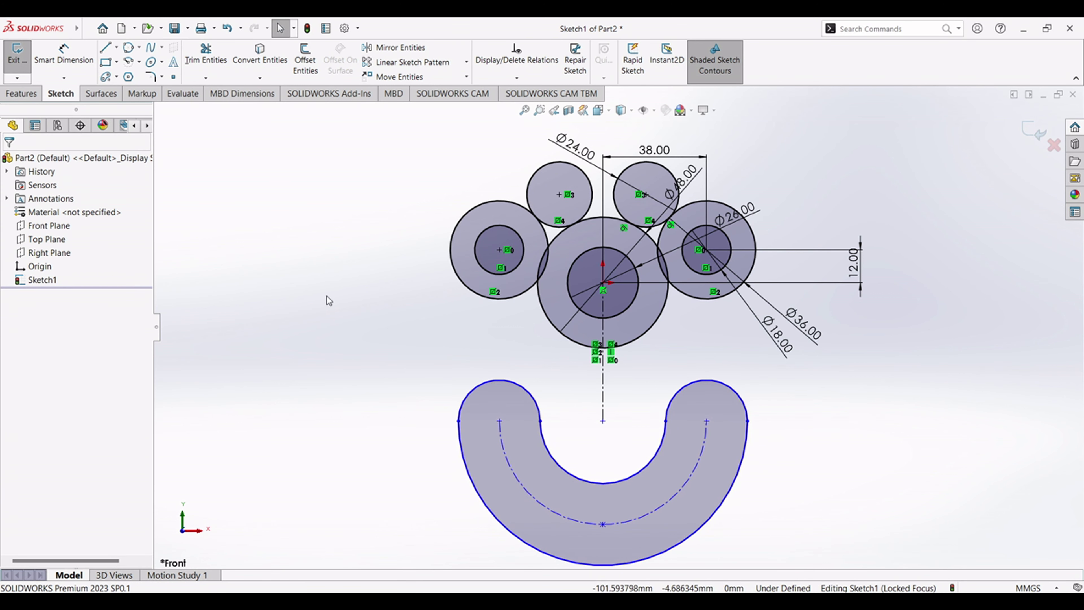
- Check the slot radii in the SW 3.pdf drawing and dimension the slot's outer arc to a radius of 45 mm
{"action": "key", "text": "f"}
{"action": "key", "text": "alt+Tab"}
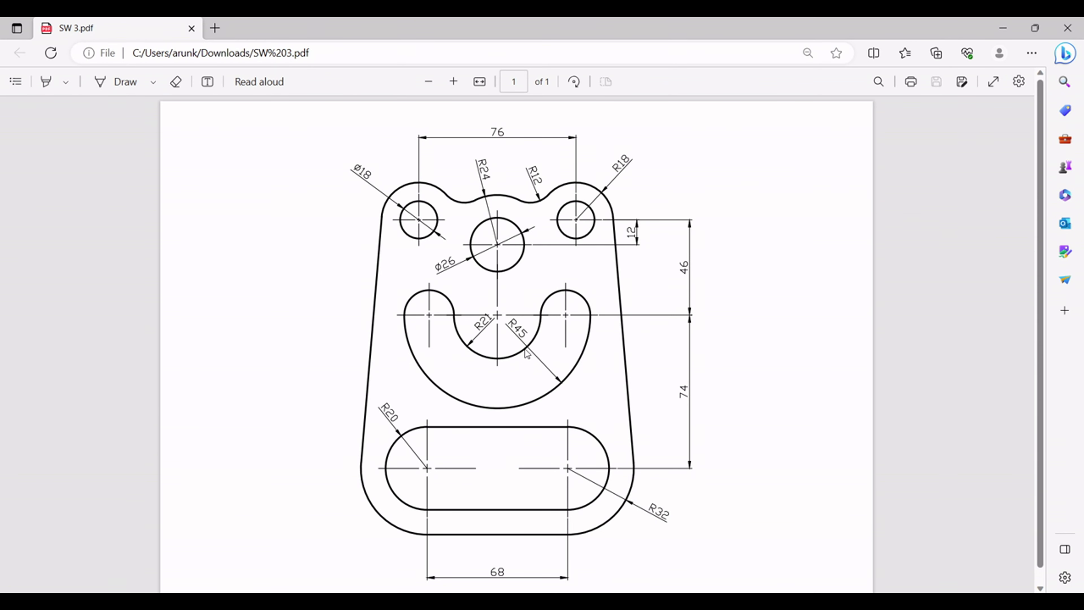
{"action": "key", "text": "alt+Tab"}
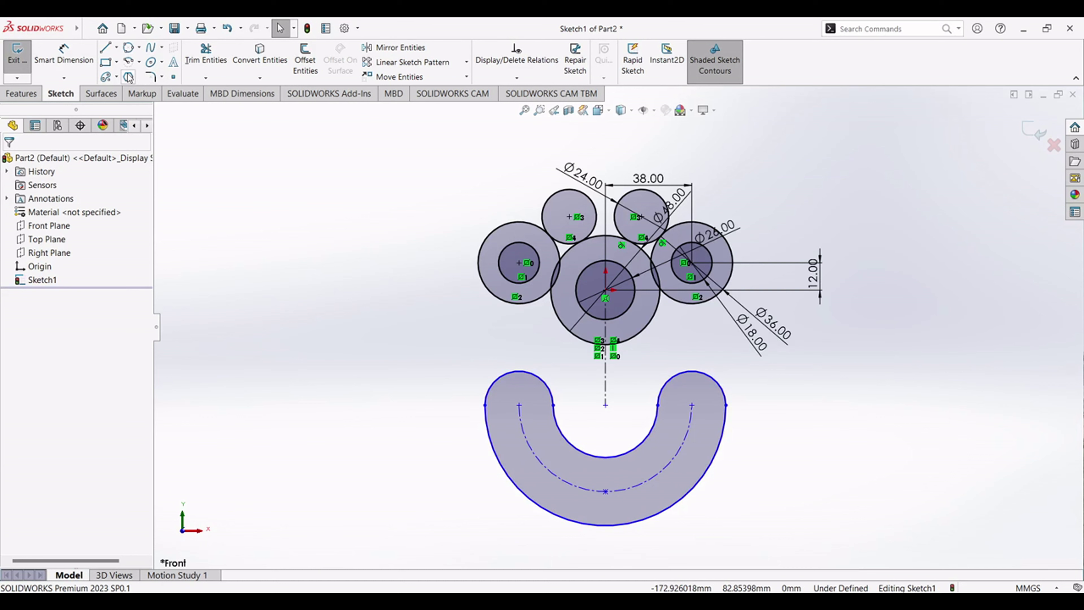
{"action": "left_click", "coordinate": [63, 53]}
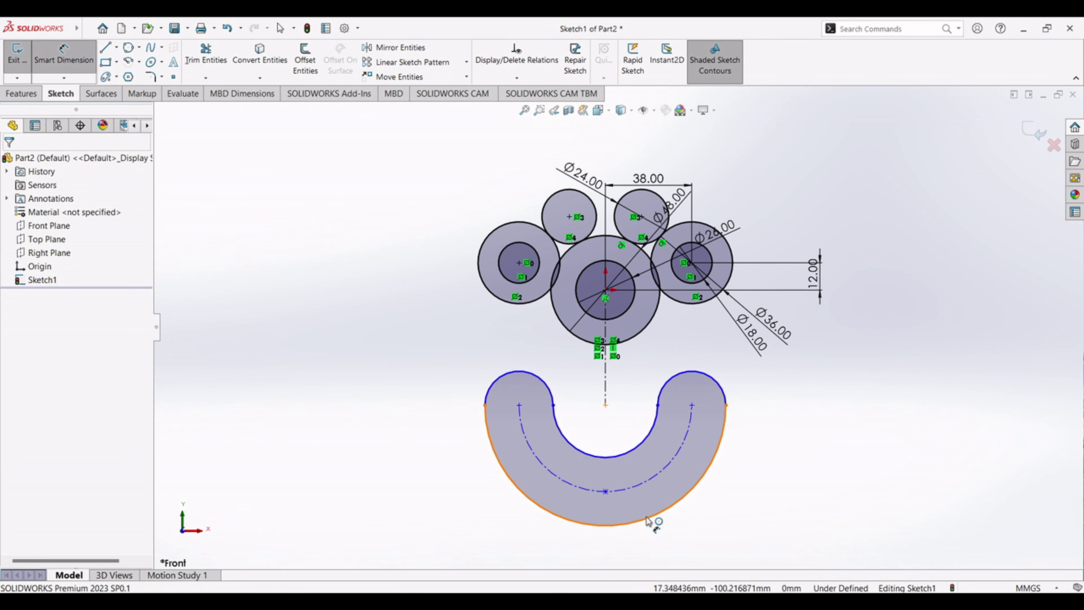
{"action": "left_click", "coordinate": [637, 516]}
{"action": "left_click", "coordinate": [661, 496]}
{"action": "type", "text": "45"}
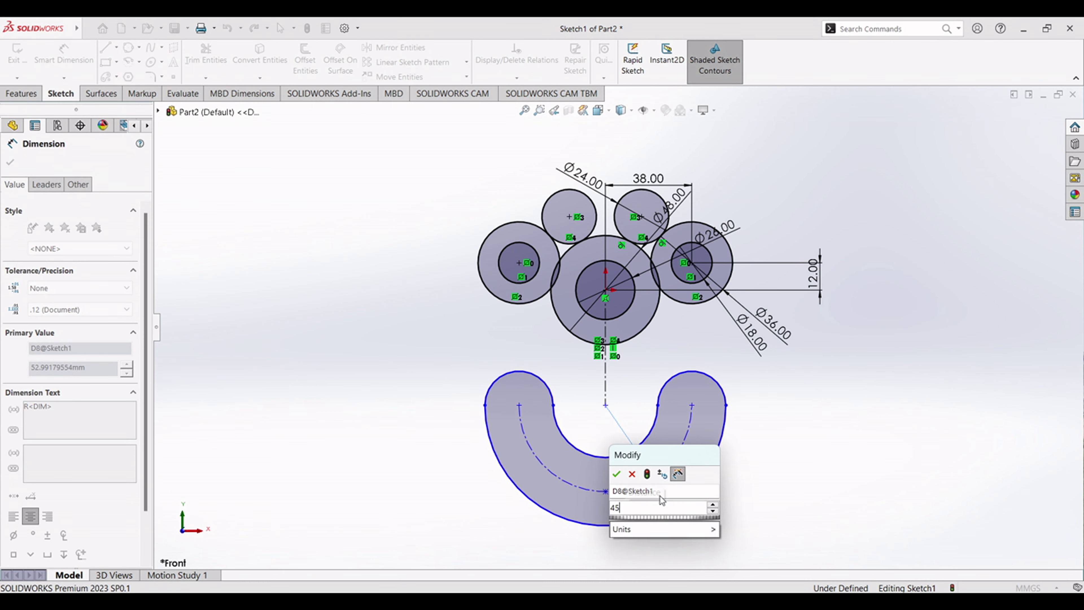
{"action": "key", "text": "Return"}
- Dimension the arc slot's inner arc to a radius of 21 mm
{"action": "left_click", "coordinate": [593, 445]}
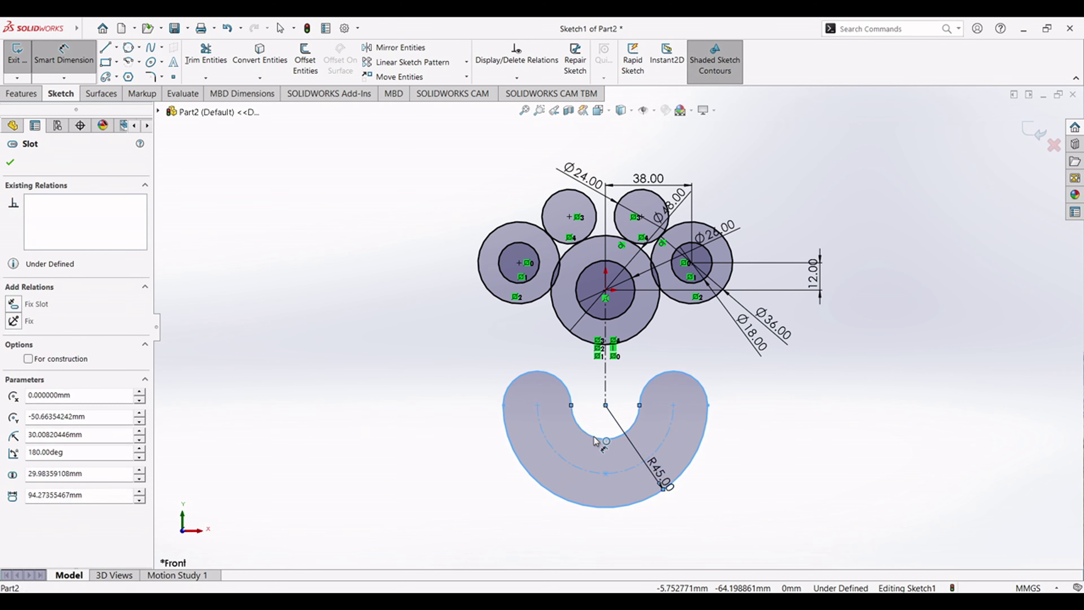
{"action": "left_click", "coordinate": [594, 424]}
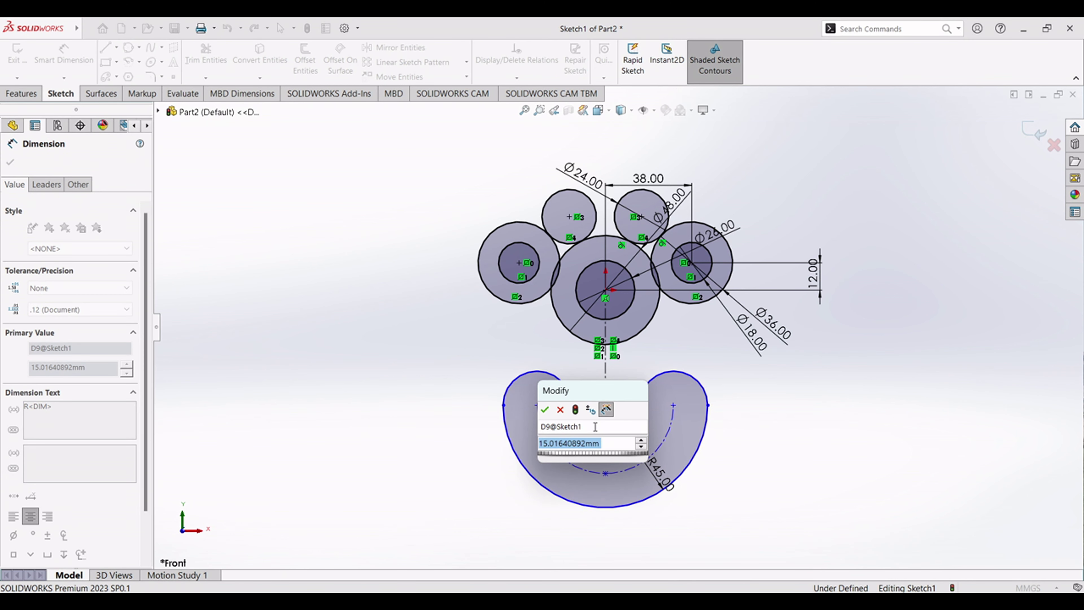
{"action": "type", "text": "21"}
{"action": "key", "text": "Return"}
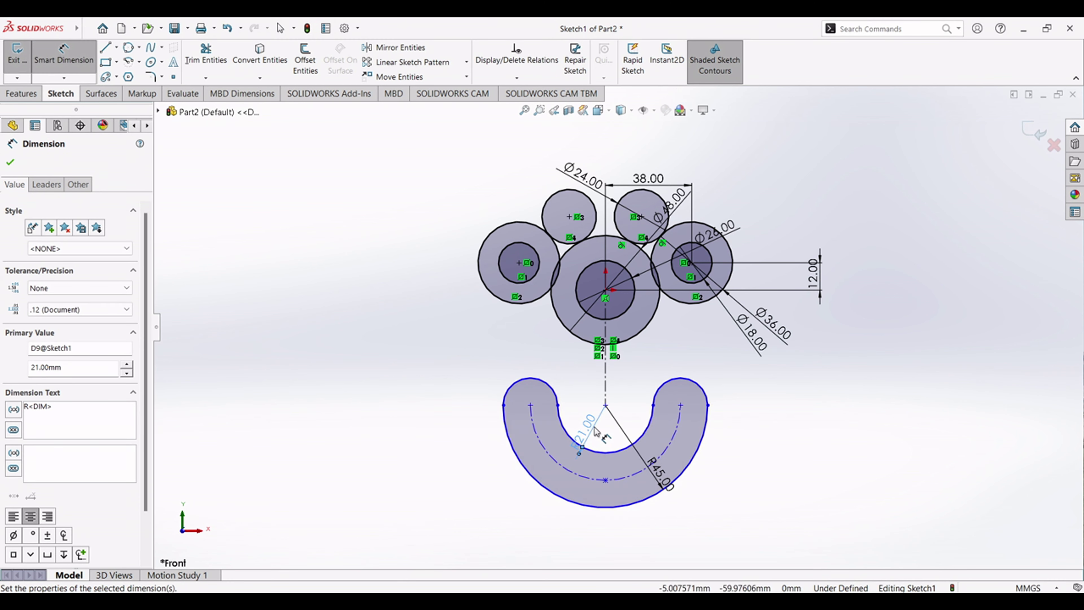
{"action": "left_click", "coordinate": [456, 388]}
{"action": "scroll", "coordinate": [572, 394], "scroll_direction": "down", "scroll_amount": 3}
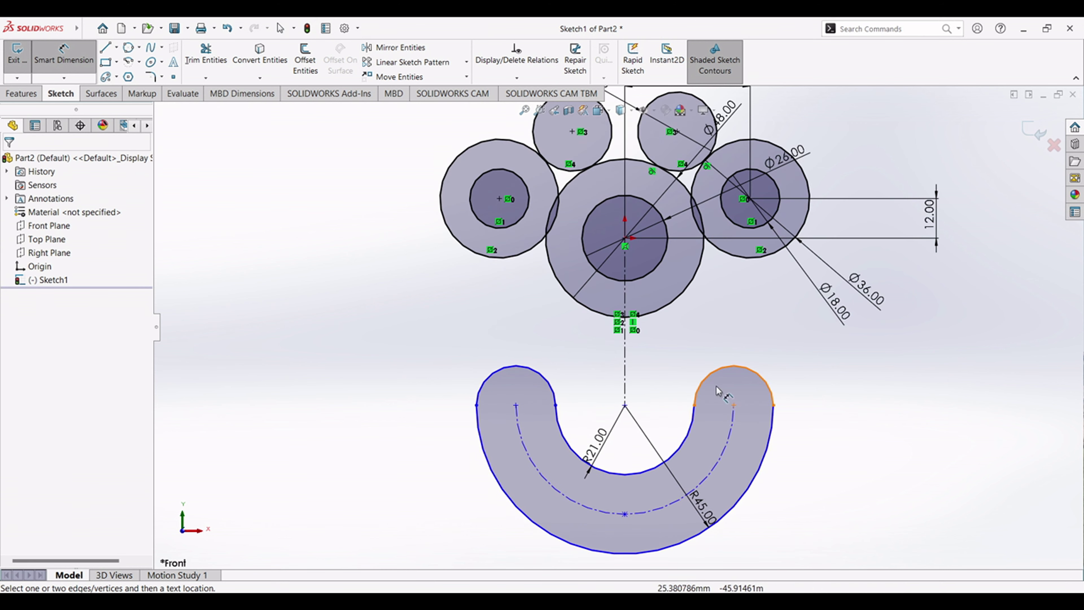
{"action": "key", "text": "Escape"}
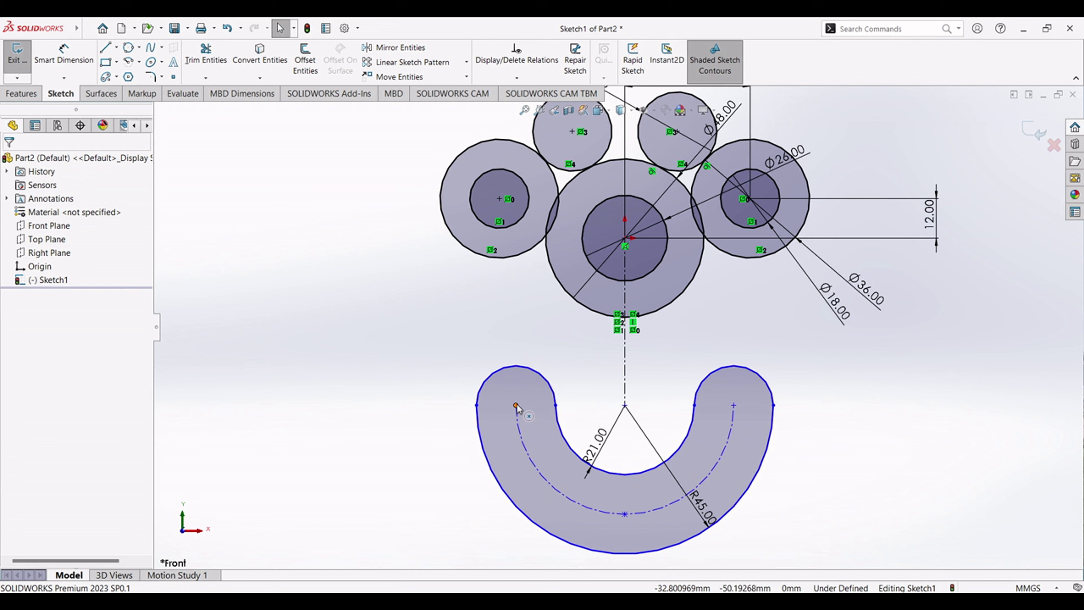
- Nudge the arc slot's left end slightly down and dimension its arc centre 46 mm vertically below the right-hand 36 mm circle's centre
{"action": "mouse_move", "coordinate": [515, 405]}
{"action": "left_mouse_down"}
{"action": "mouse_move", "coordinate": [520, 429]}
{"action": "mouse_move", "coordinate": [512, 415]}
{"action": "left_mouse_up"}
{"action": "left_click", "coordinate": [391, 344]}
{"action": "left_click", "coordinate": [63, 55]}
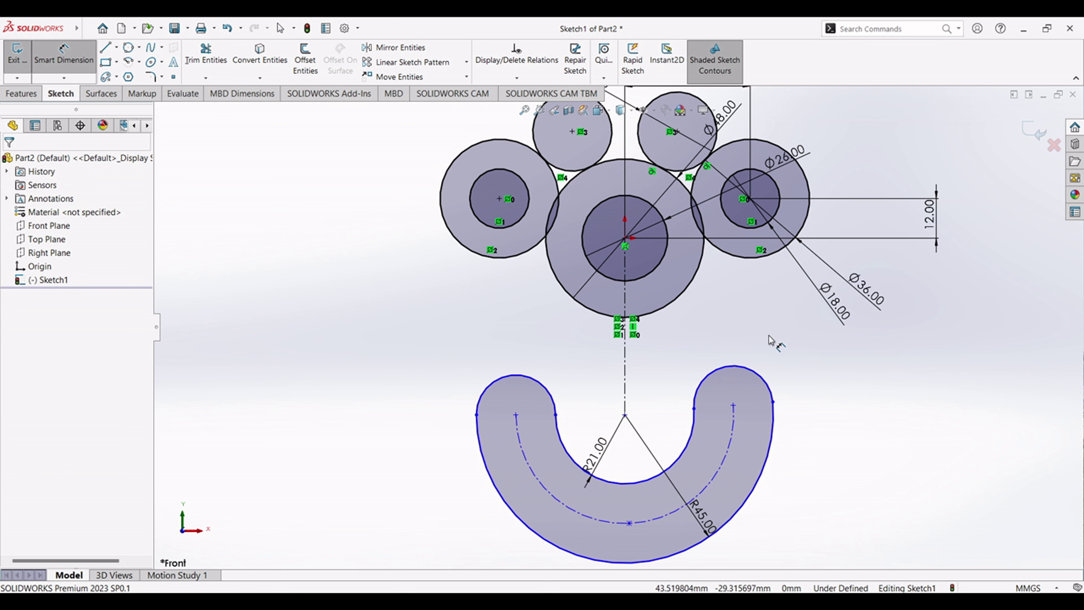
{"action": "left_click", "coordinate": [749, 199]}
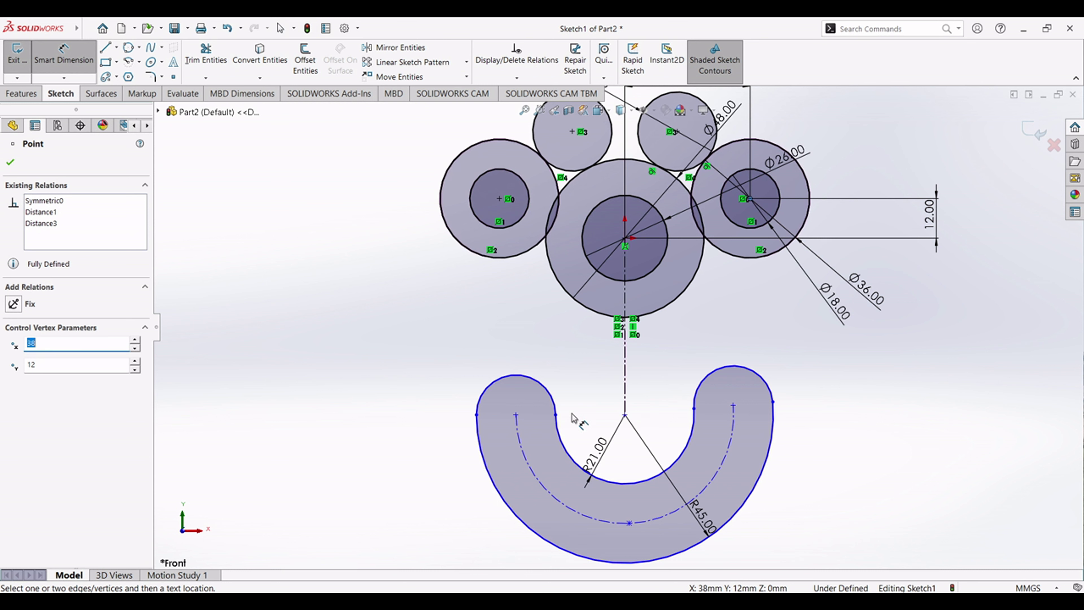
{"action": "left_click", "coordinate": [352, 347]}
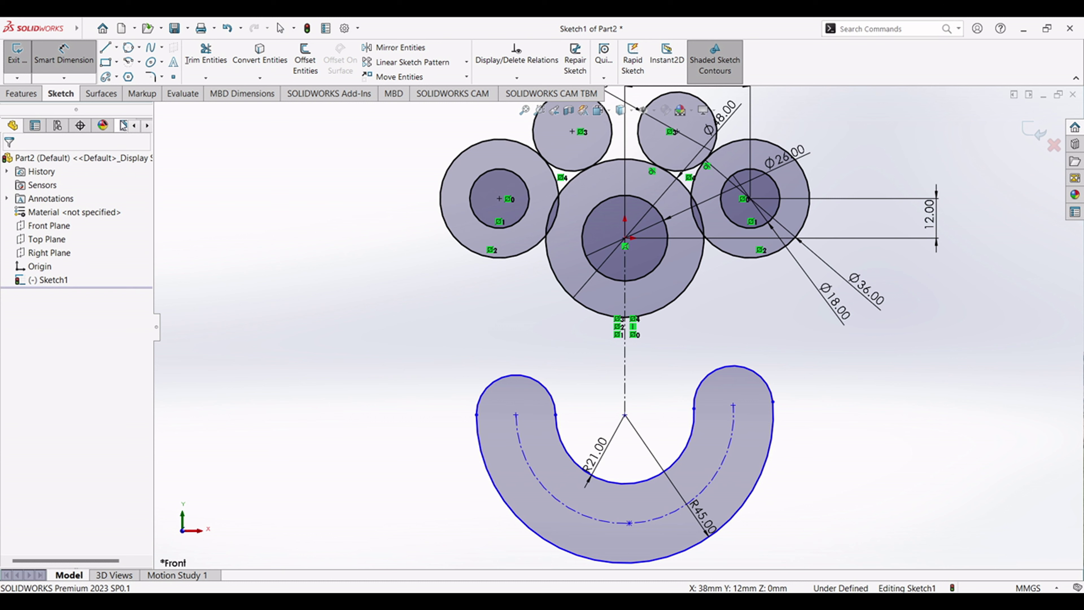
{"action": "left_click", "coordinate": [762, 200]}
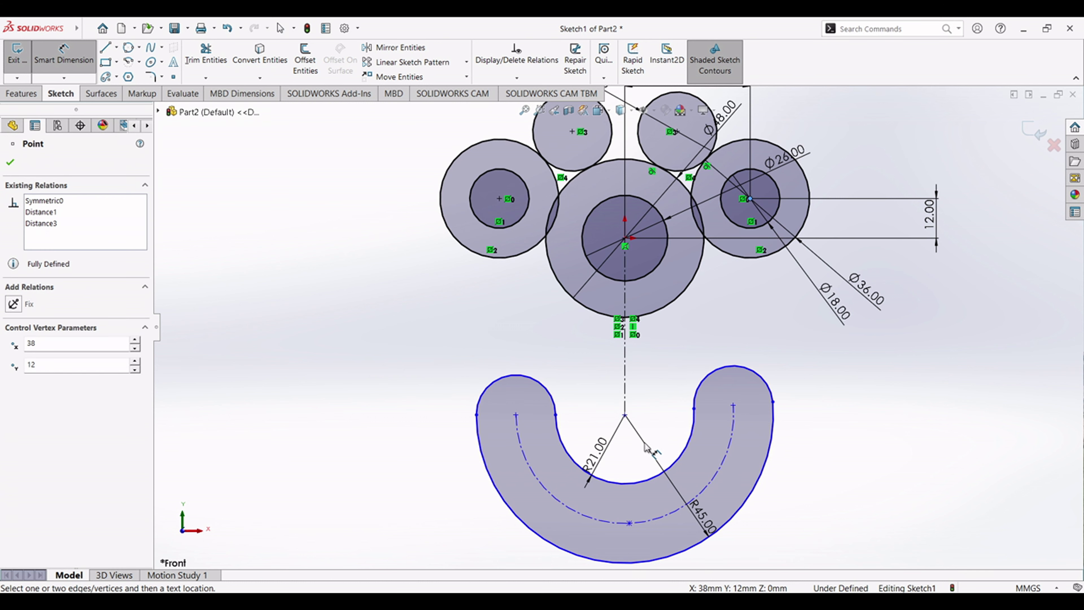
{"action": "left_click", "coordinate": [625, 415]}
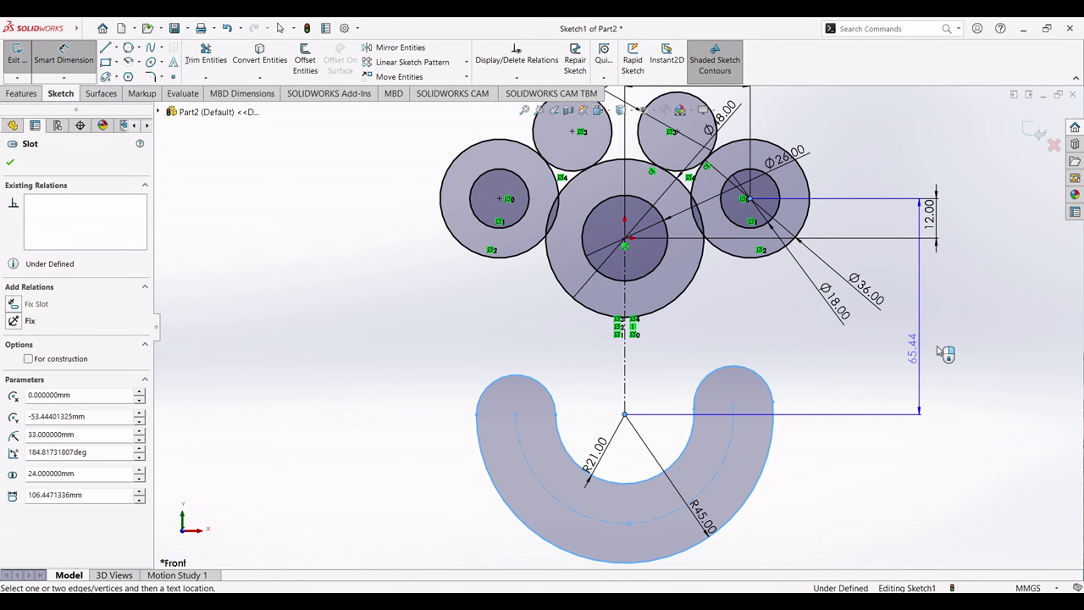
{"action": "left_click", "coordinate": [1014, 305]}
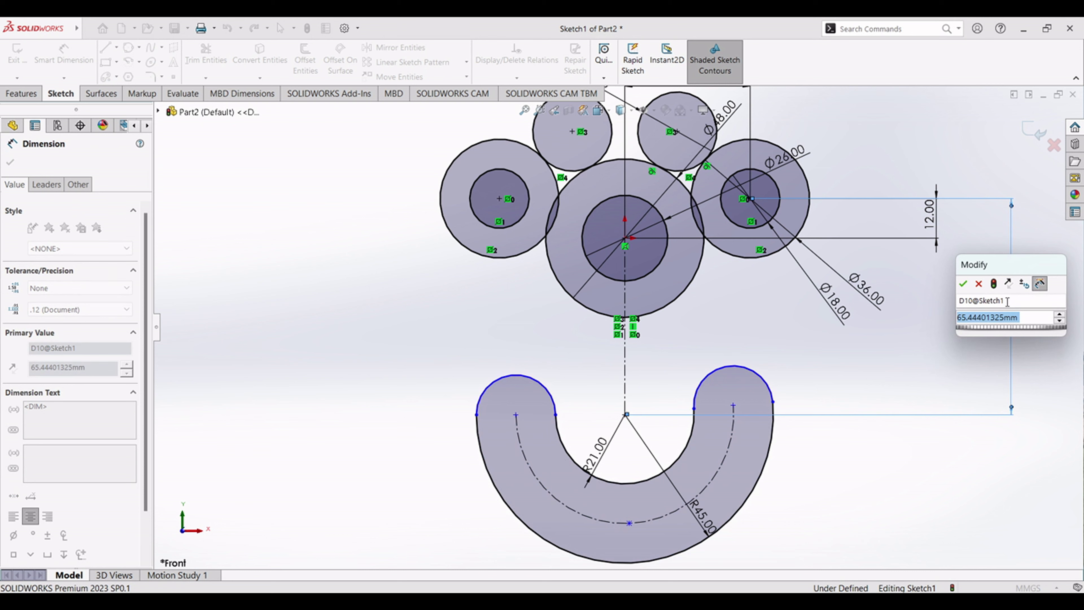
{"action": "type", "text": "46"}
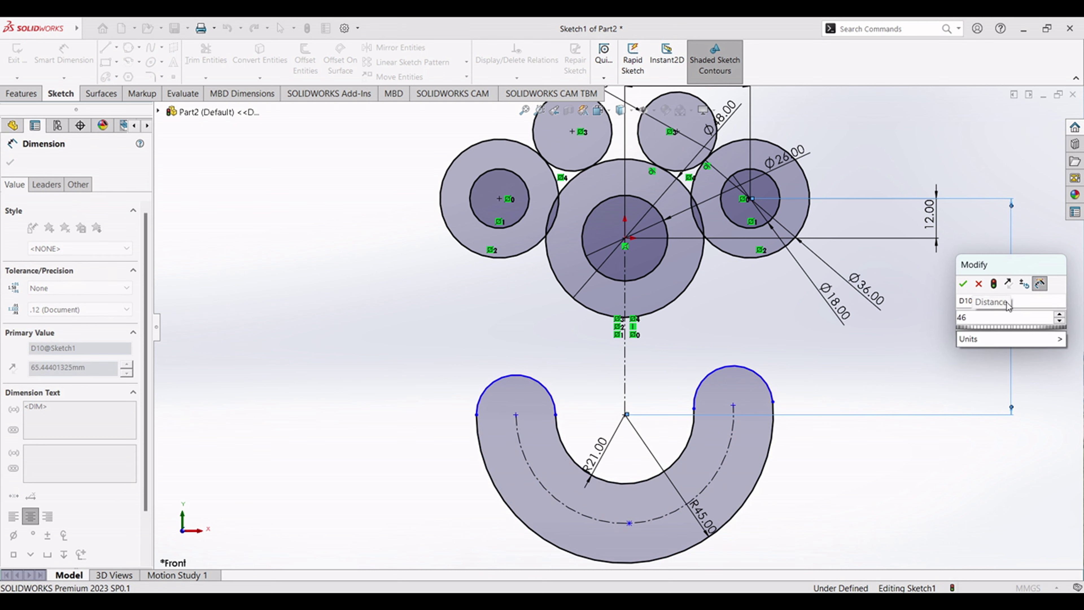
{"action": "key", "text": "Return"}
{"action": "left_click", "coordinate": [896, 431]}
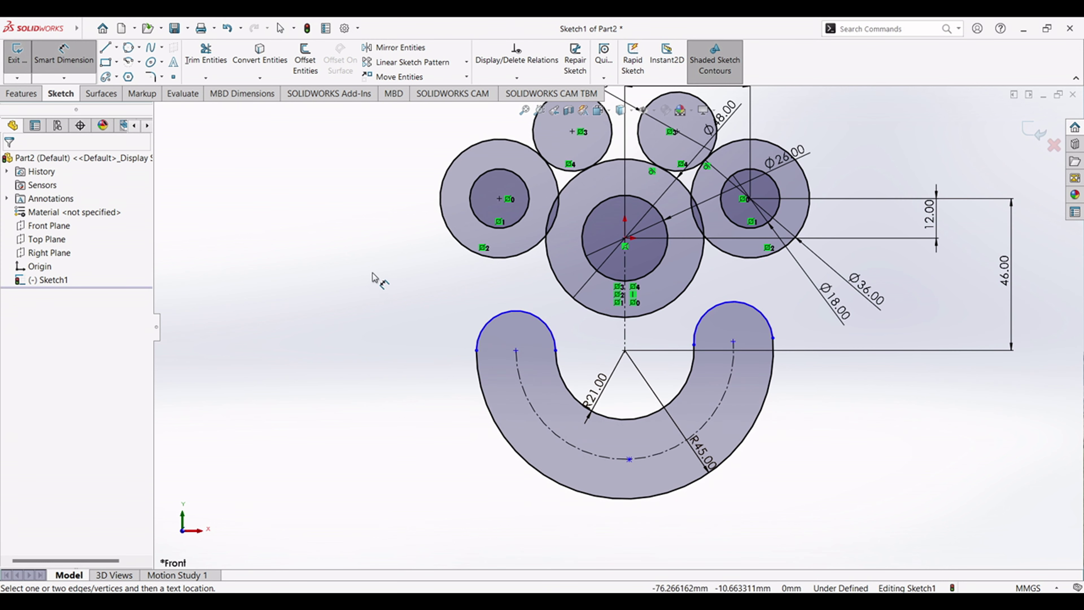
{"action": "key", "text": "Escape"}
- Draw a horizontal centerline from the slot's arc centre to the centre of its left rounded end
{"action": "left_click", "coordinate": [116, 47]}
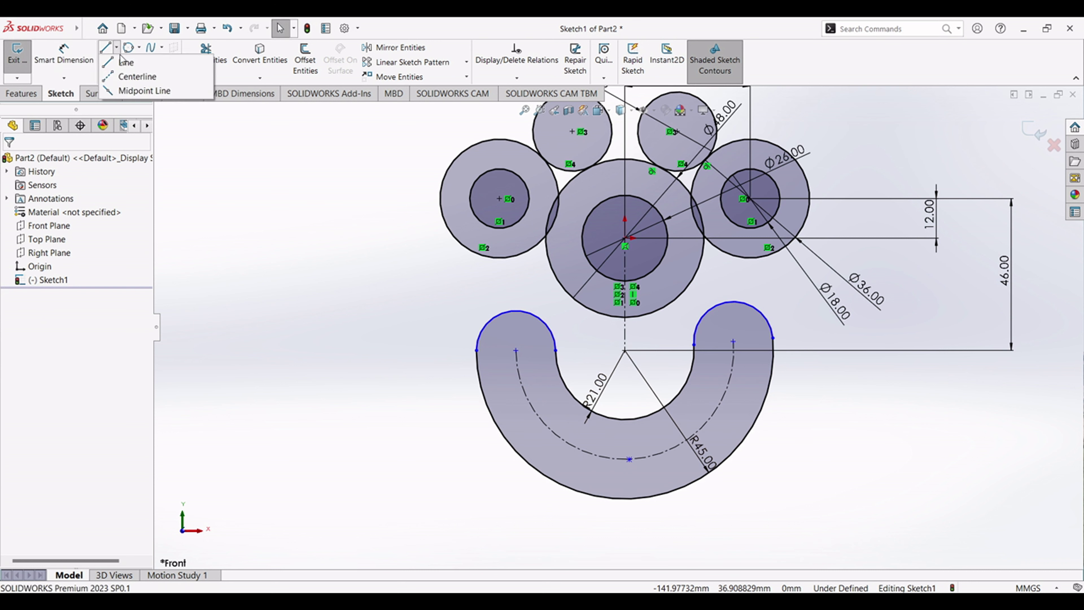
{"action": "left_click", "coordinate": [128, 78]}
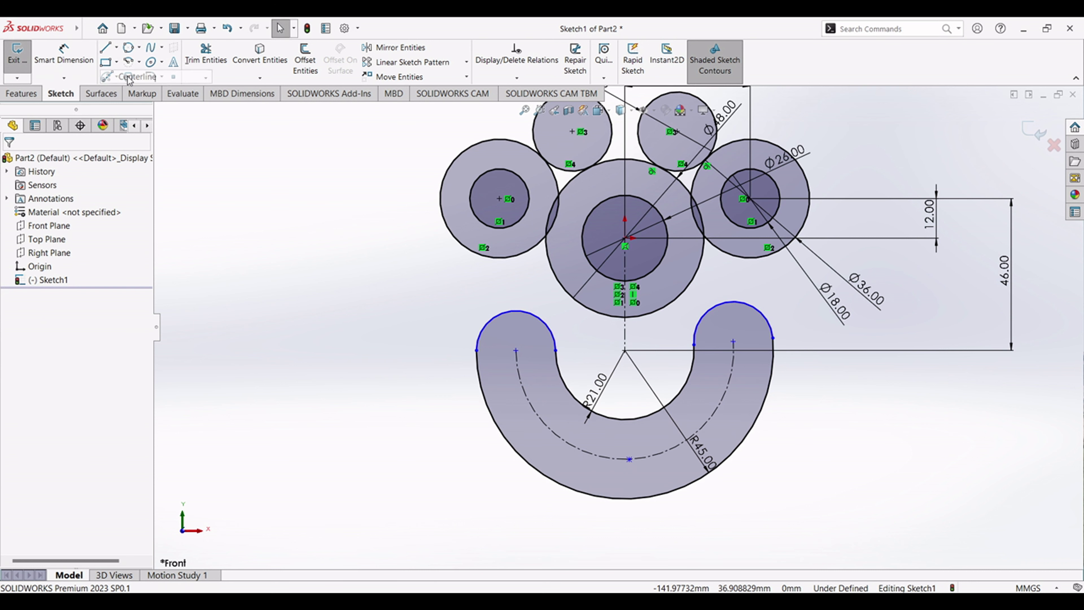
{"action": "left_click", "coordinate": [625, 350]}
{"action": "left_click", "coordinate": [516, 350]}
{"action": "key", "text": "Escape"}
- Make the centre point of the slot's right rounded end coincident with the horizontal centerline
{"action": "scroll", "coordinate": [607, 313], "scroll_direction": "down", "scroll_amount": 3}
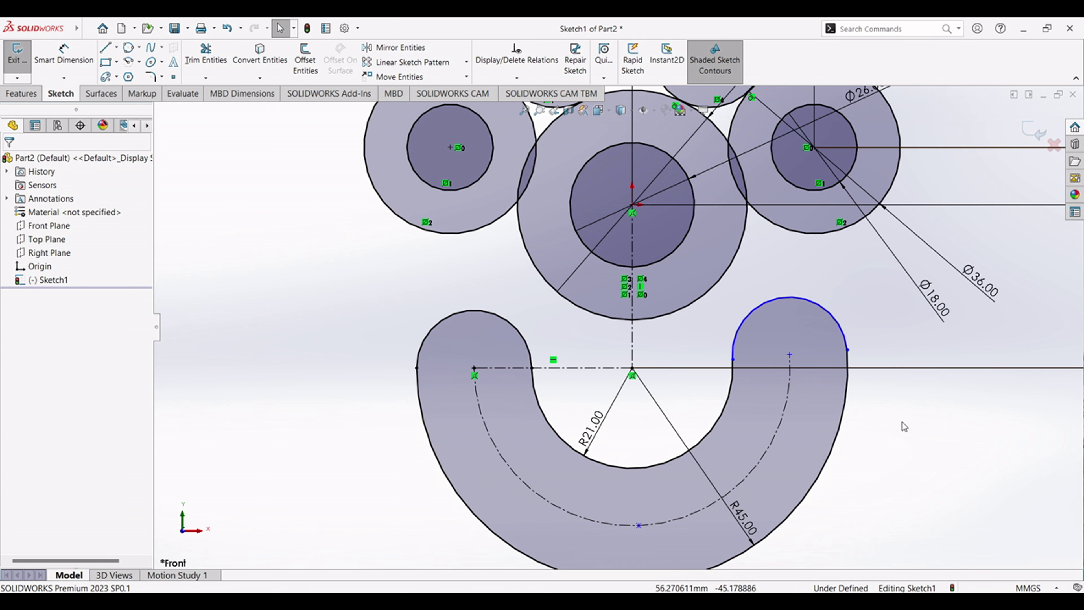
{"action": "left_click", "coordinate": [790, 359]}
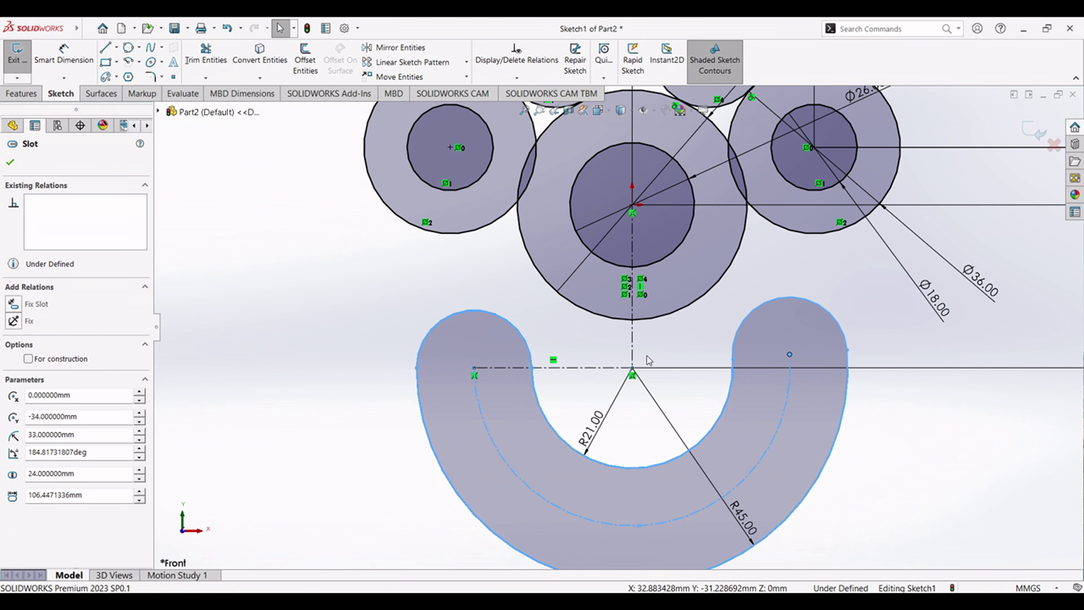
{"action": "left_click", "coordinate": [597, 369], "text": "ctrl"}
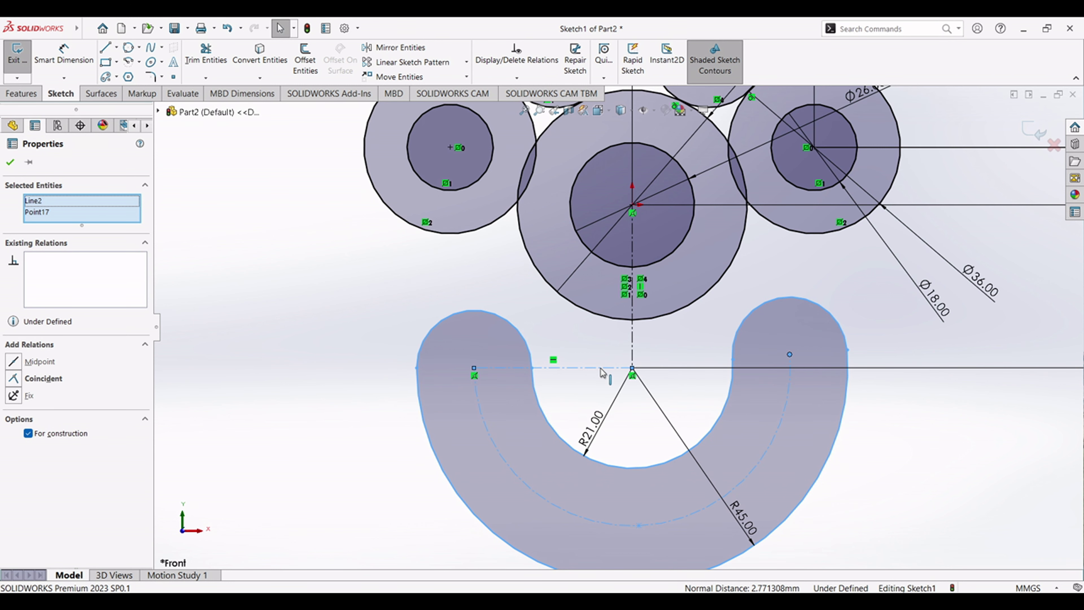
{"action": "left_click", "coordinate": [47, 378]}
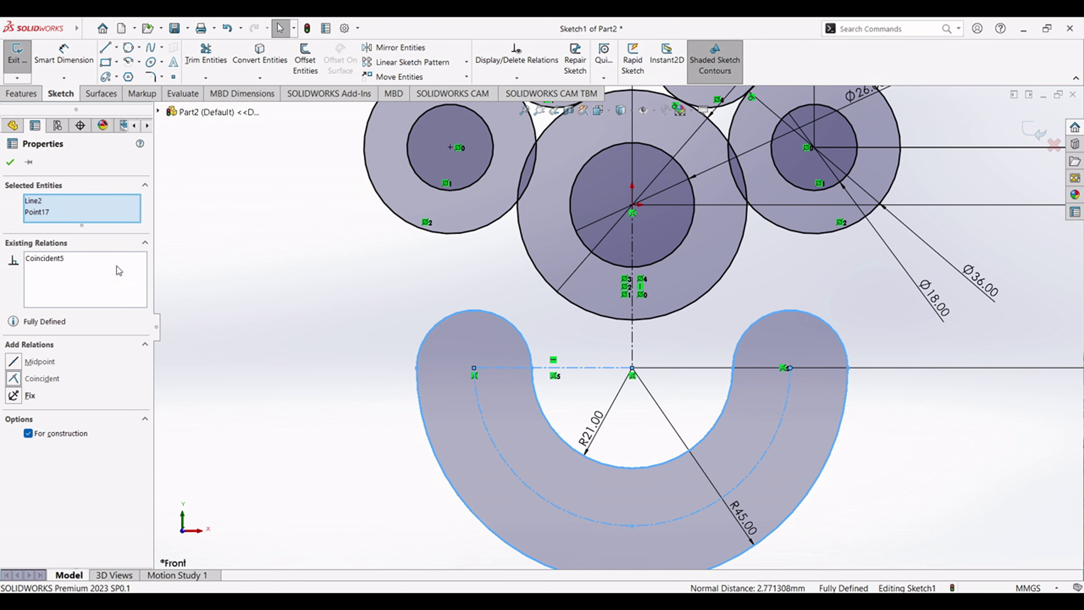
{"action": "left_click", "coordinate": [10, 162]}
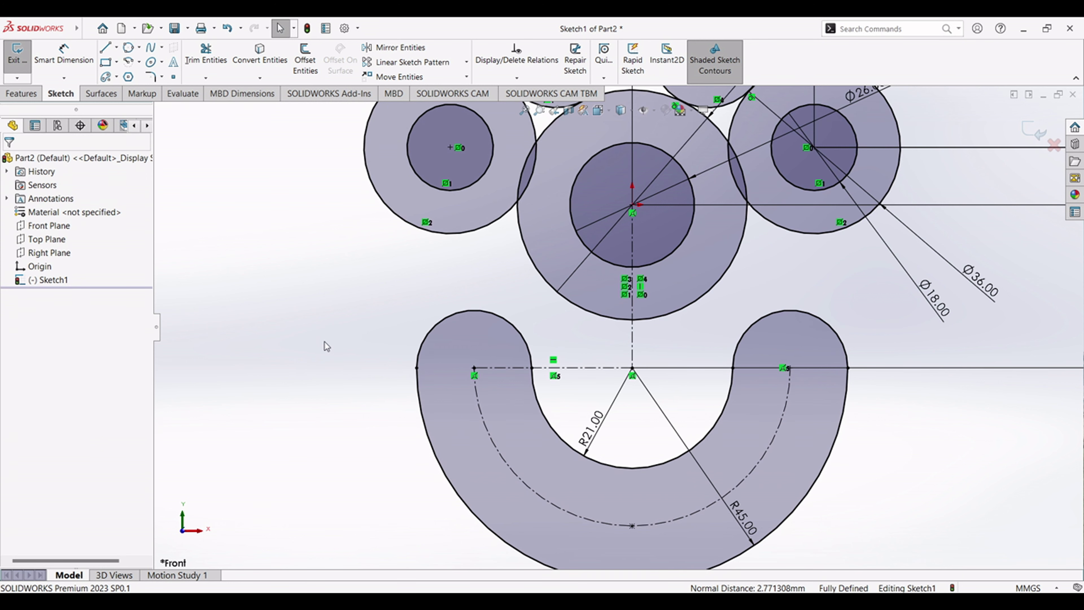
- Sketch a straight slot below the arc slot, about 117 mm between its end centres and about 41 mm wide
{"action": "key", "text": "f"}
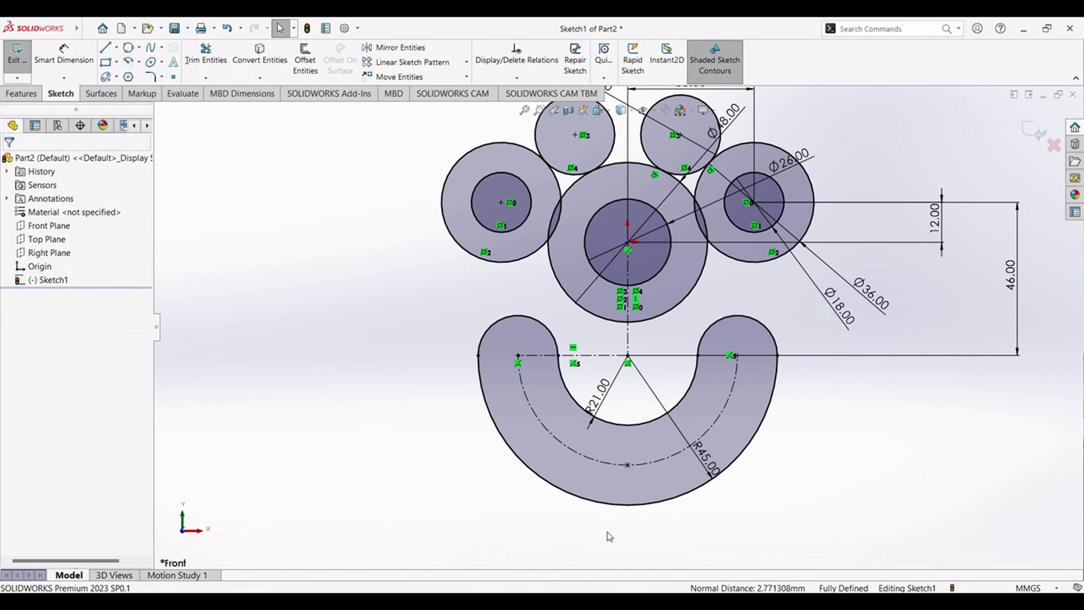
{"action": "key", "text": "alt+Tab"}
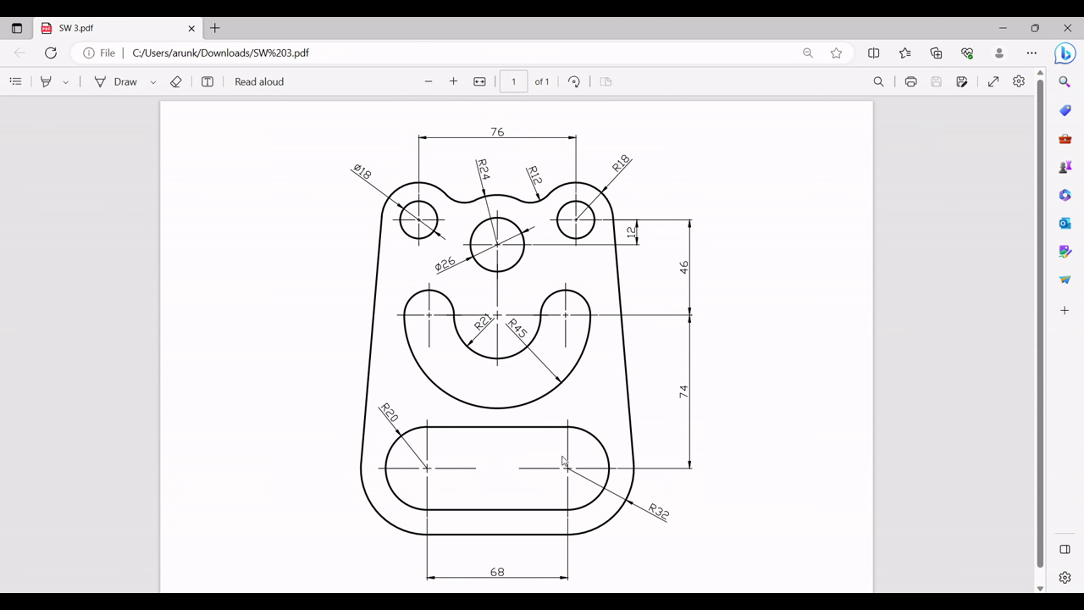
{"action": "left_click", "coordinate": [585, 603]}
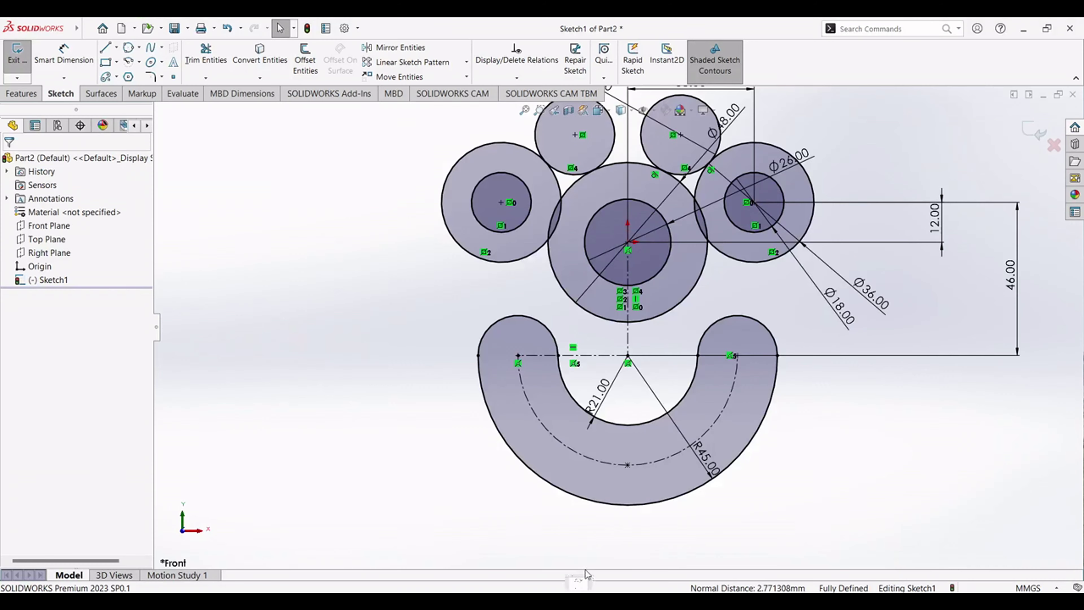
{"action": "scroll", "coordinate": [505, 337], "scroll_direction": "up", "scroll_amount": 3}
{"action": "scroll", "coordinate": [640, 514], "scroll_direction": "down", "scroll_amount": 1}
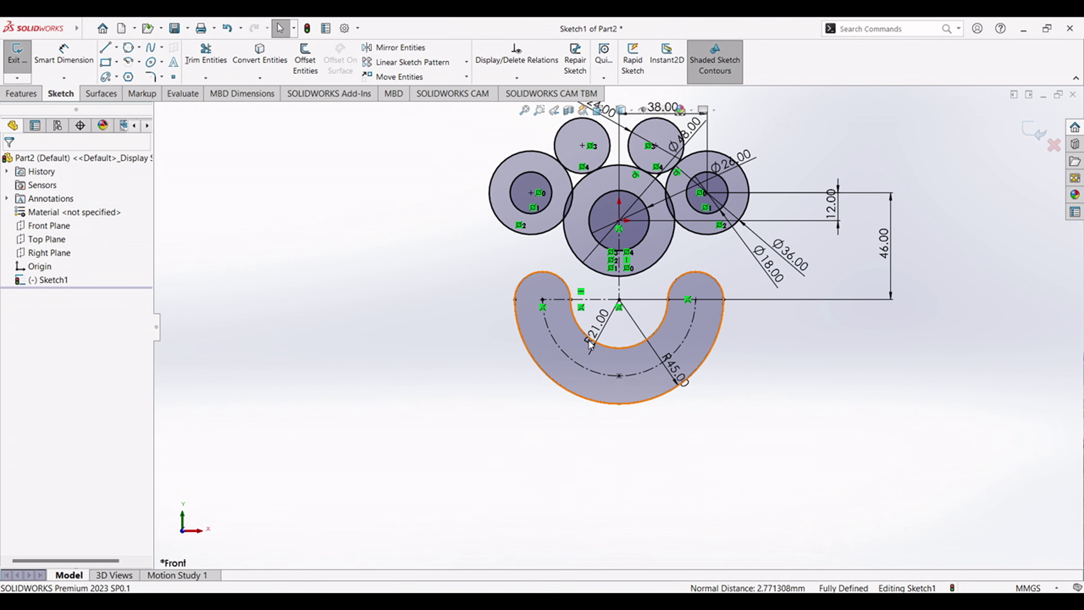
{"action": "scroll", "coordinate": [623, 376], "scroll_direction": "down", "scroll_amount": 2}
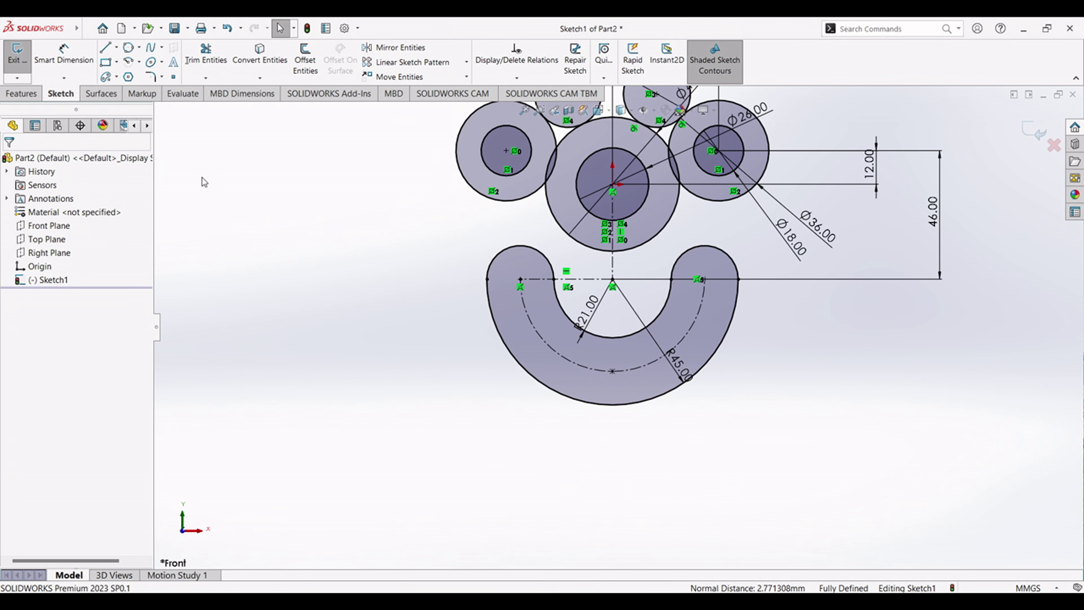
{"action": "left_click", "coordinate": [116, 77]}
{"action": "left_click", "coordinate": [132, 92]}
{"action": "left_click", "coordinate": [453, 497]}
{"action": "left_click", "coordinate": [781, 500]}
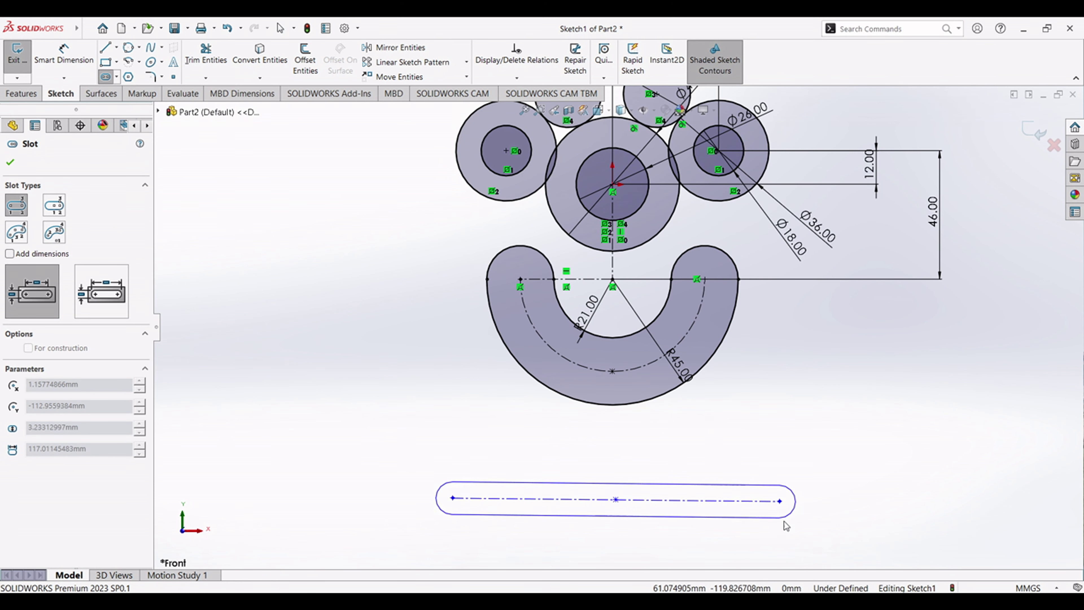
{"action": "left_click", "coordinate": [803, 563]}
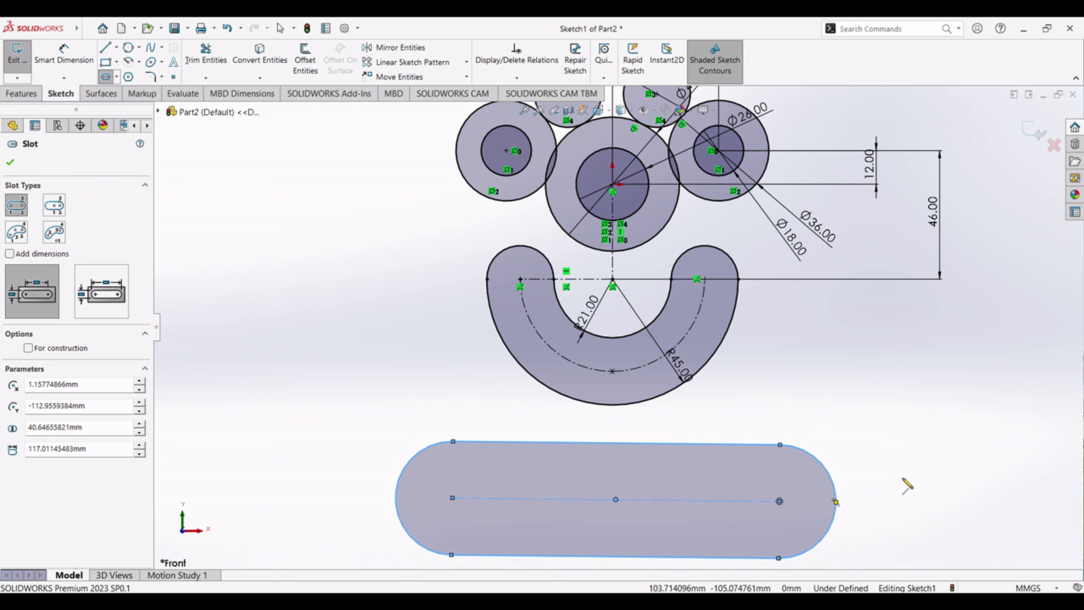
- Sketch a second straight slot about 22 mm wide inside the first one, sharing its two end centres
{"action": "left_click", "coordinate": [452, 498]}
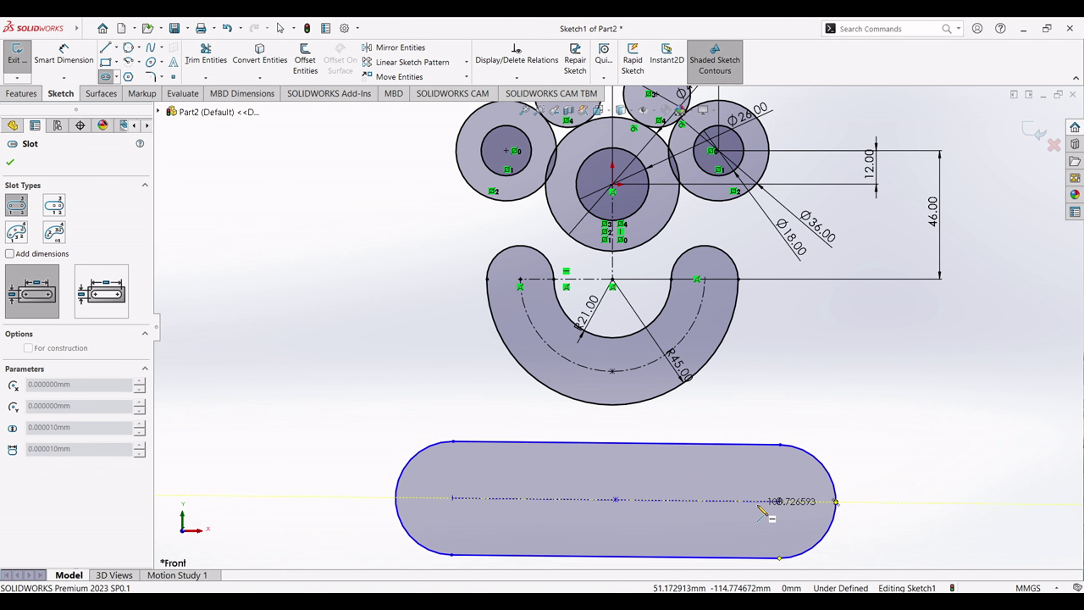
{"action": "left_click", "coordinate": [779, 501]}
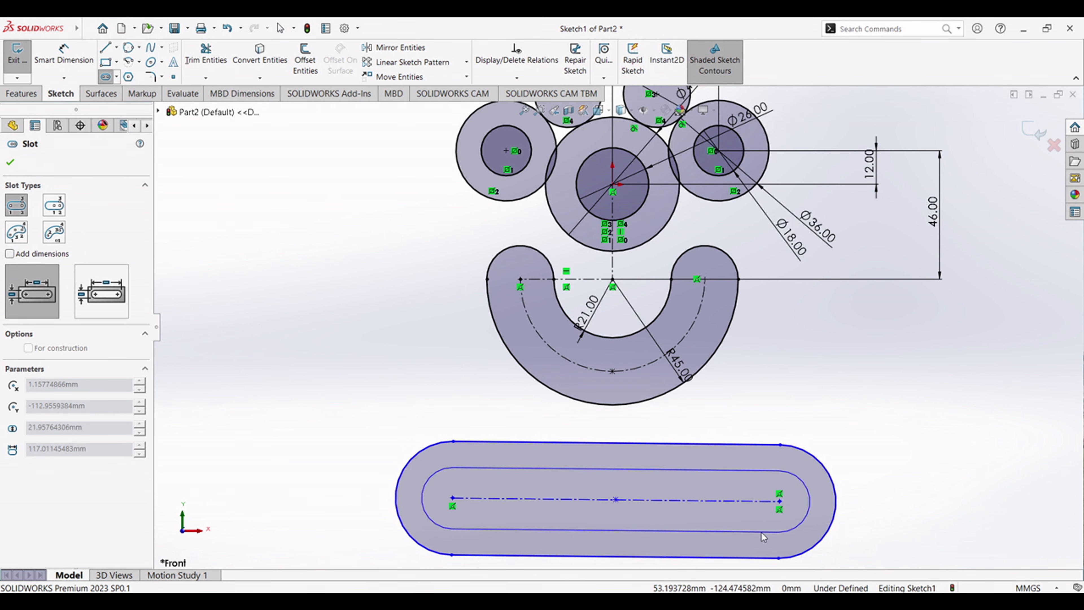
{"action": "left_click", "coordinate": [766, 531]}
{"action": "left_click", "coordinate": [10, 162]}
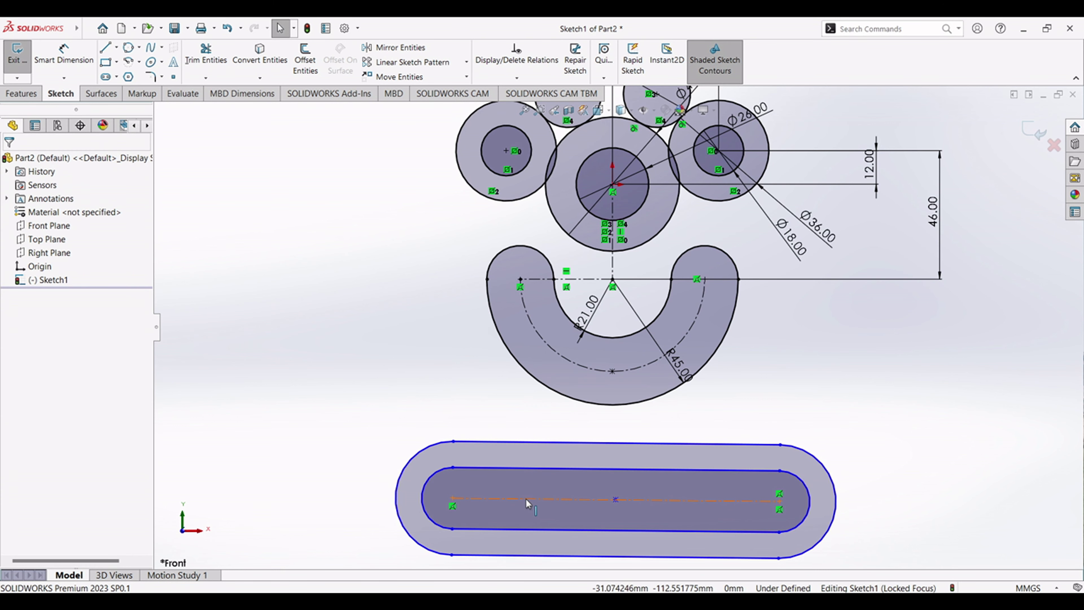
- Make the centreline of the lower straight slots horizontal
{"action": "left_click", "coordinate": [551, 499]}
{"action": "left_click", "coordinate": [578, 448]}
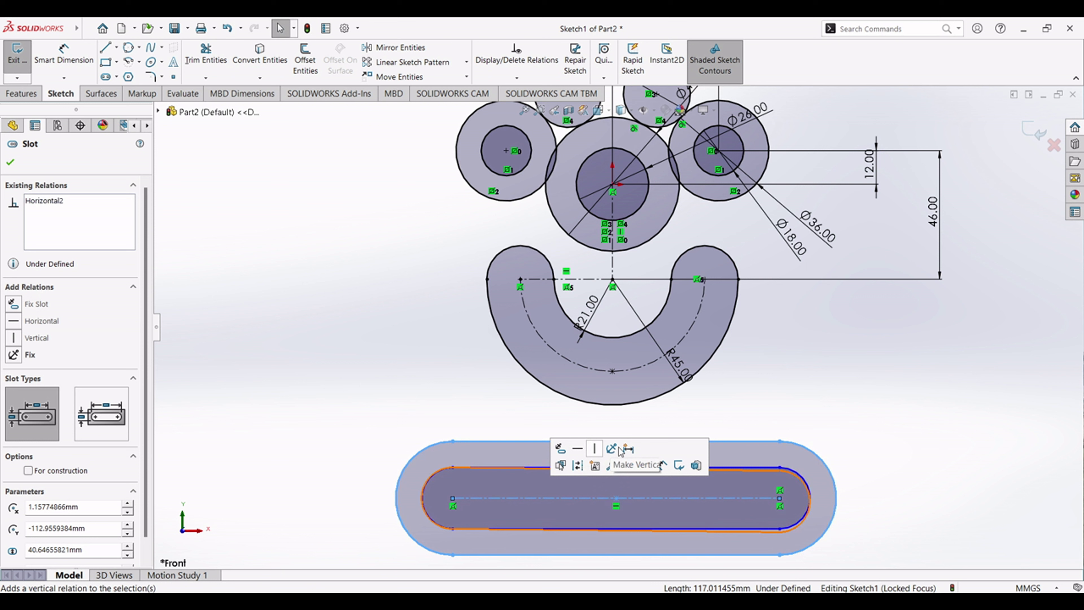
{"action": "left_click", "coordinate": [827, 412]}
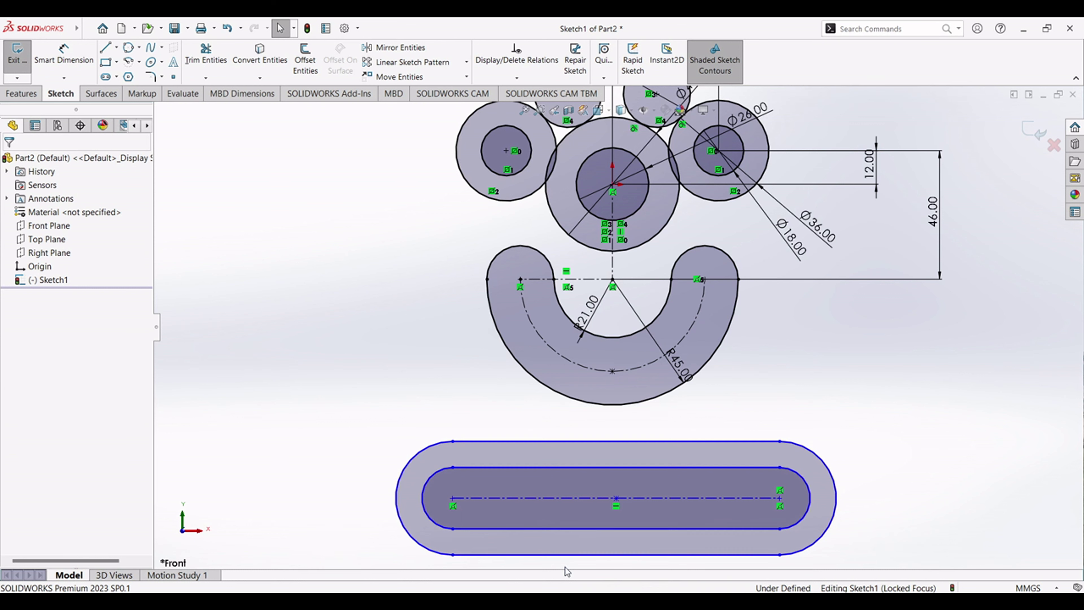
- Dimension the distance between the outer straight slot's end centres as 68 mm
{"action": "left_click", "coordinate": [570, 601]}
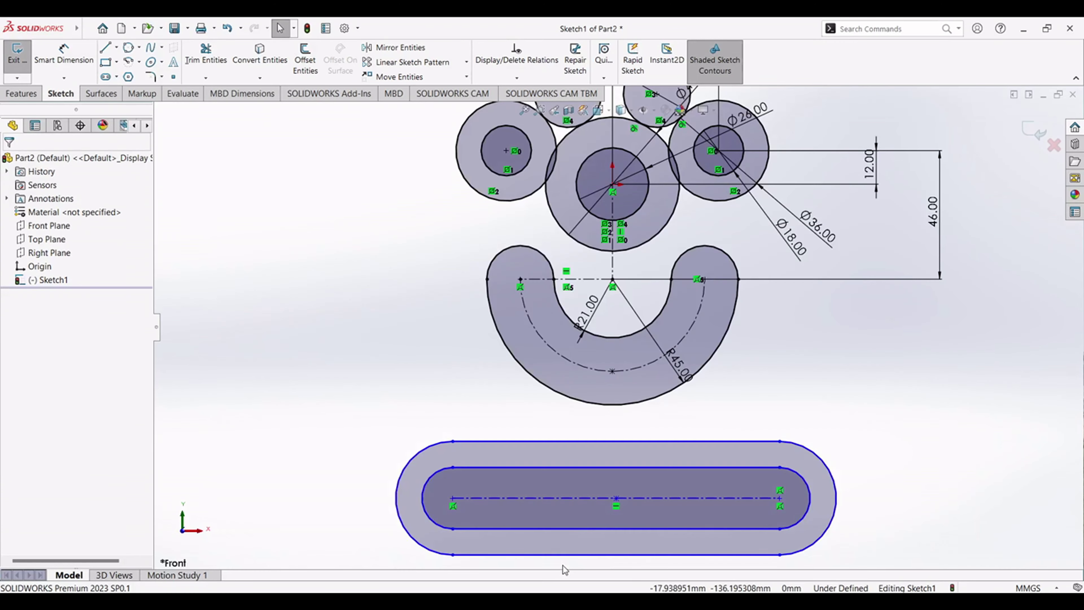
{"action": "scroll", "coordinate": [675, 276], "scroll_direction": "down", "scroll_amount": 2}
{"action": "scroll", "coordinate": [630, 446], "scroll_direction": "up", "scroll_amount": 2}
{"action": "left_click", "coordinate": [64, 55]}
{"action": "left_click", "coordinate": [537, 443]}
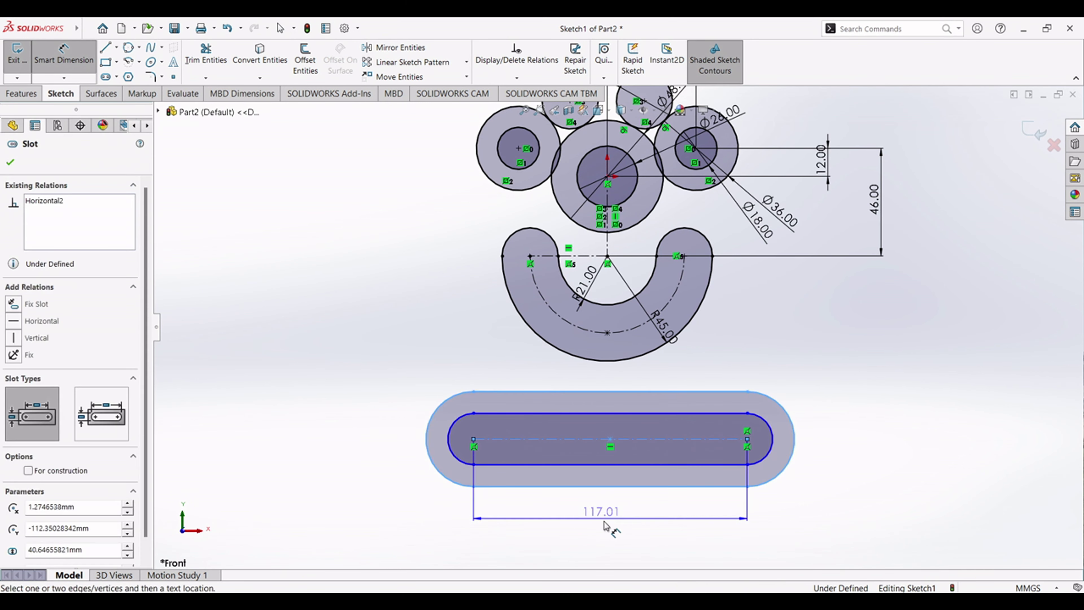
{"action": "left_click", "coordinate": [615, 526]}
{"action": "type", "text": "68"}
{"action": "key", "text": "Return"}
- Dimension the end radii of the lower straight slots: 32 mm for the outer slot and 20 mm for the inner slot
{"action": "left_click", "coordinate": [668, 477]}
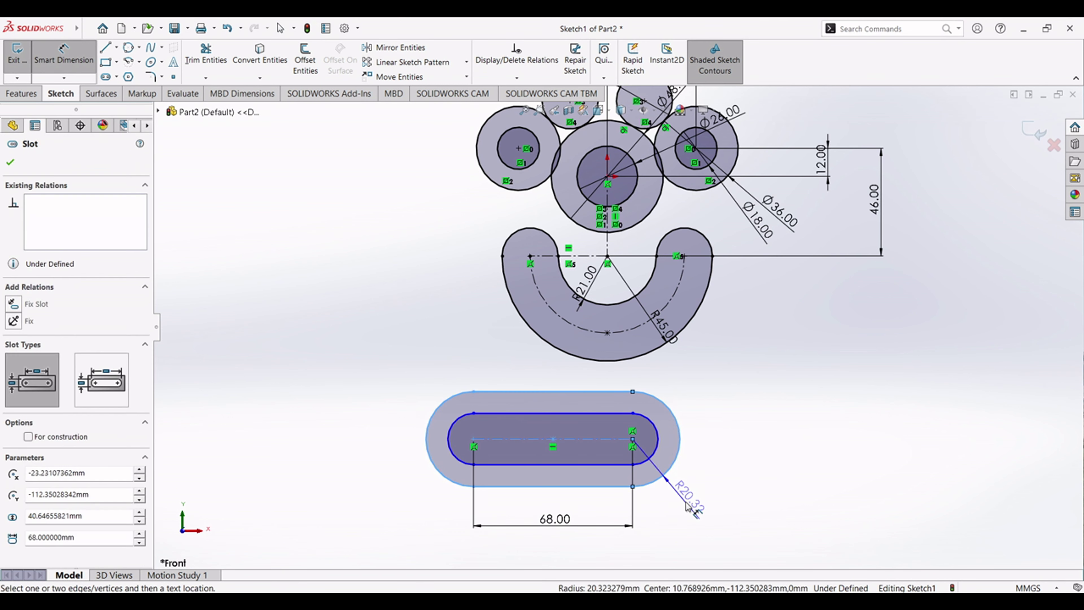
{"action": "left_click", "coordinate": [686, 503]}
{"action": "type", "text": "32"}
{"action": "key", "text": "Return"}
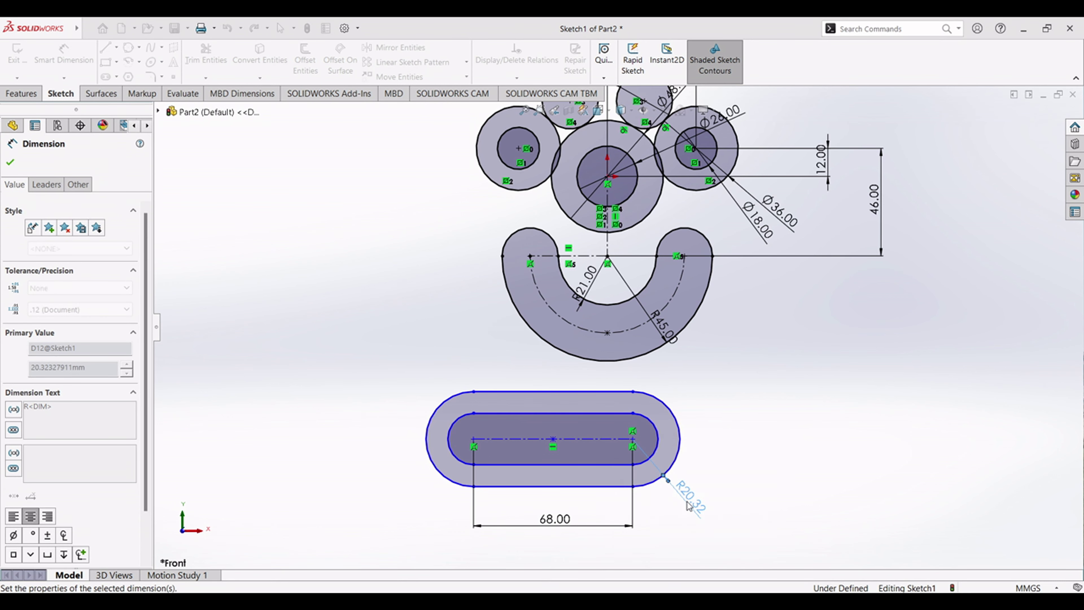
{"action": "left_click", "coordinate": [657, 443]}
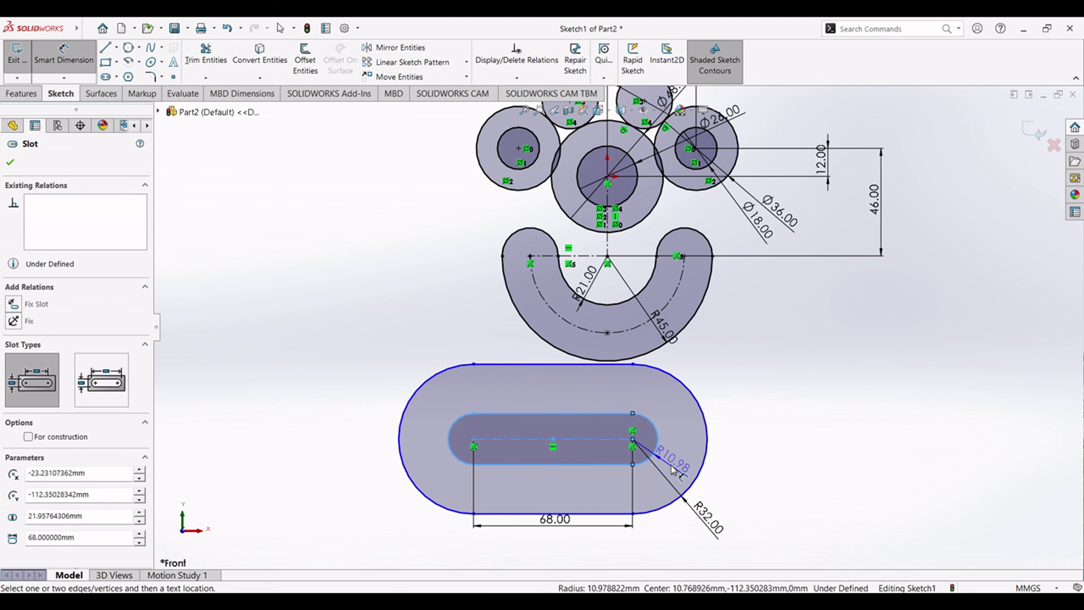
{"action": "left_click", "coordinate": [653, 446]}
{"action": "type", "text": "20"}
{"action": "key", "text": "Return"}
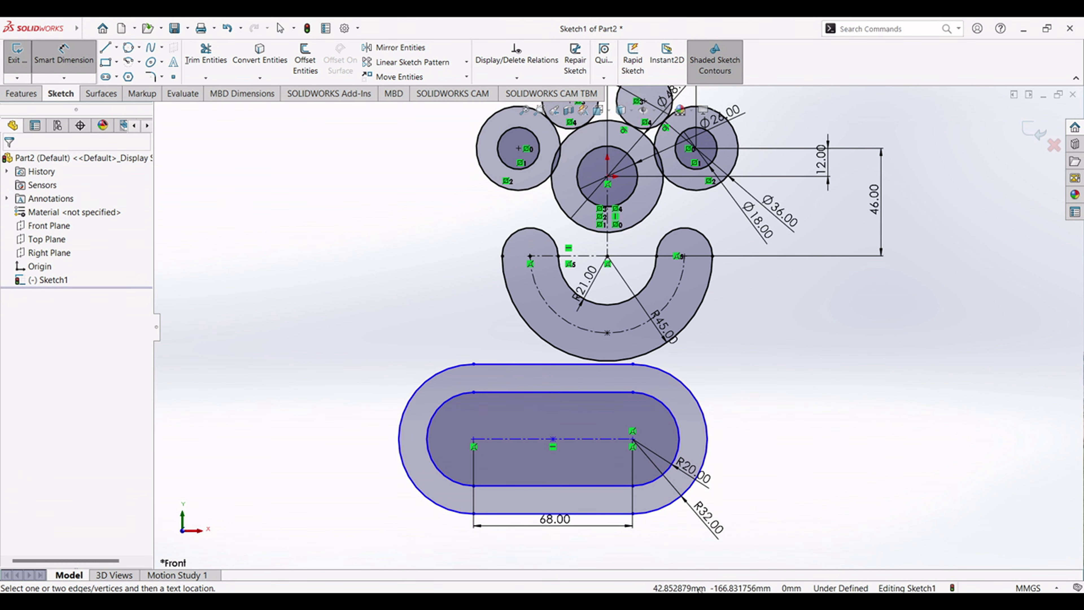
- Make the two end centre points of the straight slots symmetric about the vertical centerline
{"action": "key", "text": "alt+Tab"}
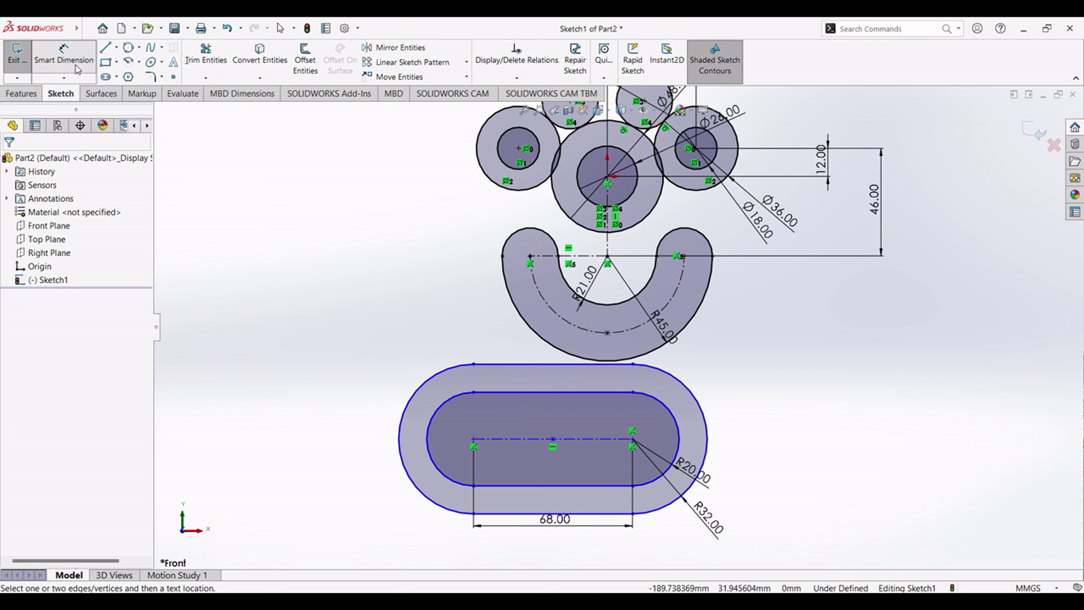
{"action": "left_click", "coordinate": [64, 57]}
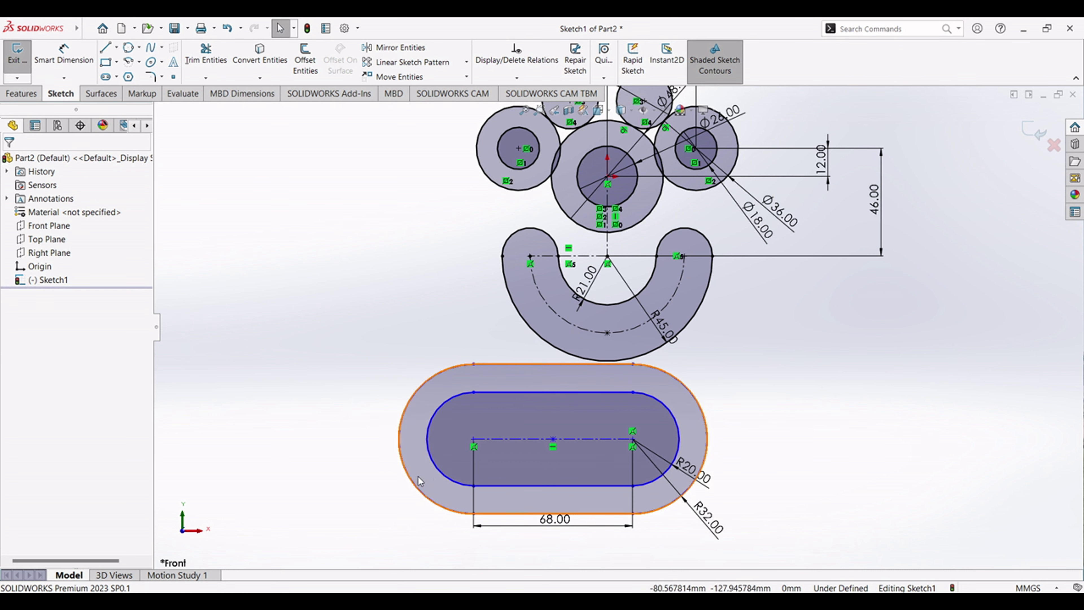
{"action": "key", "text": "ctrl+z"}
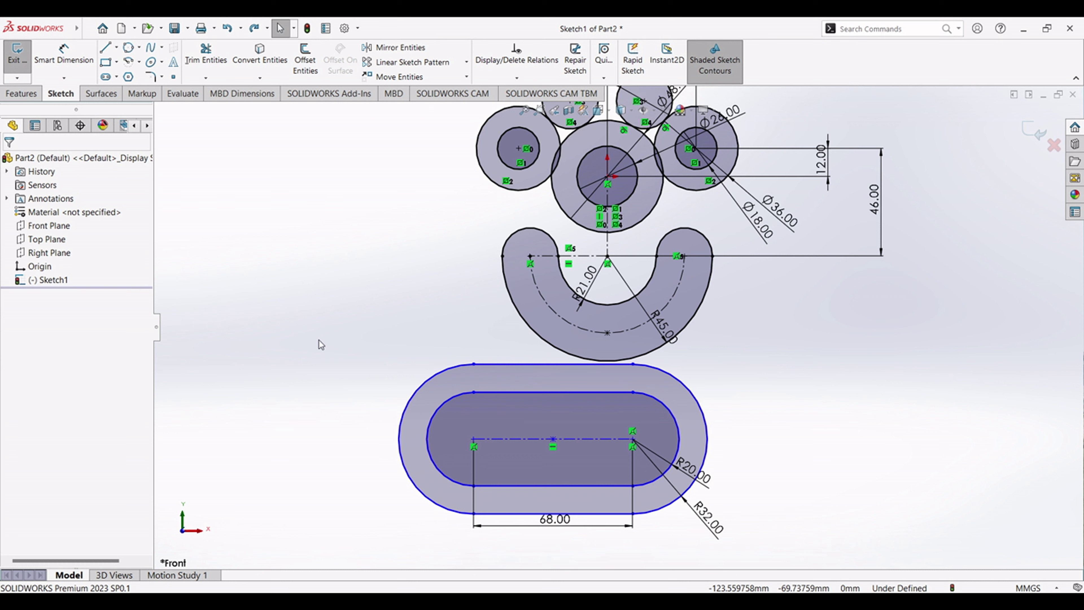
{"action": "left_click", "coordinate": [474, 440]}
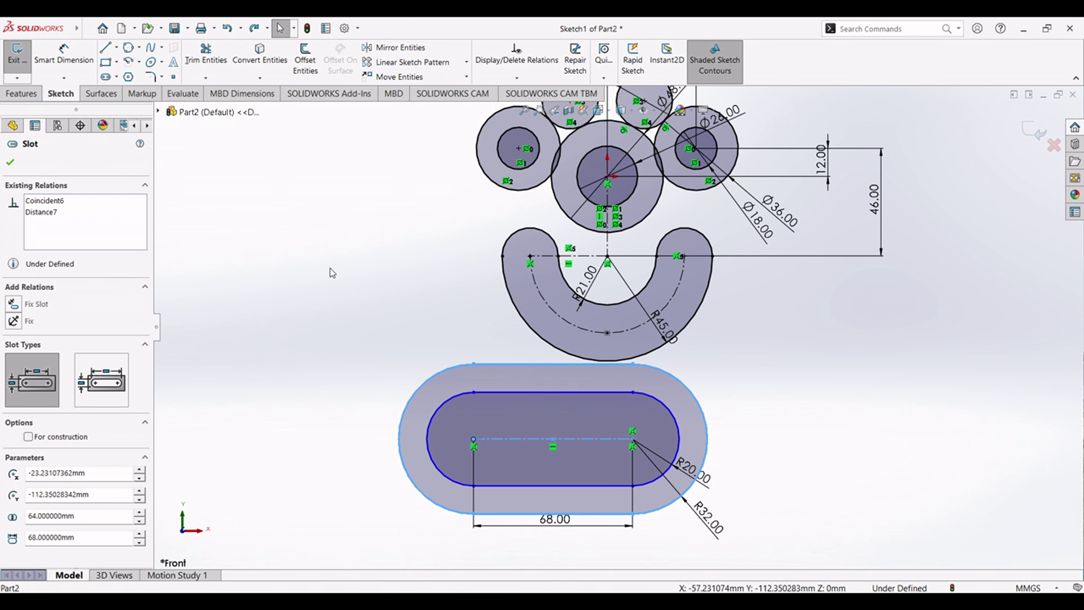
{"action": "left_click", "coordinate": [632, 439], "text": "ctrl"}
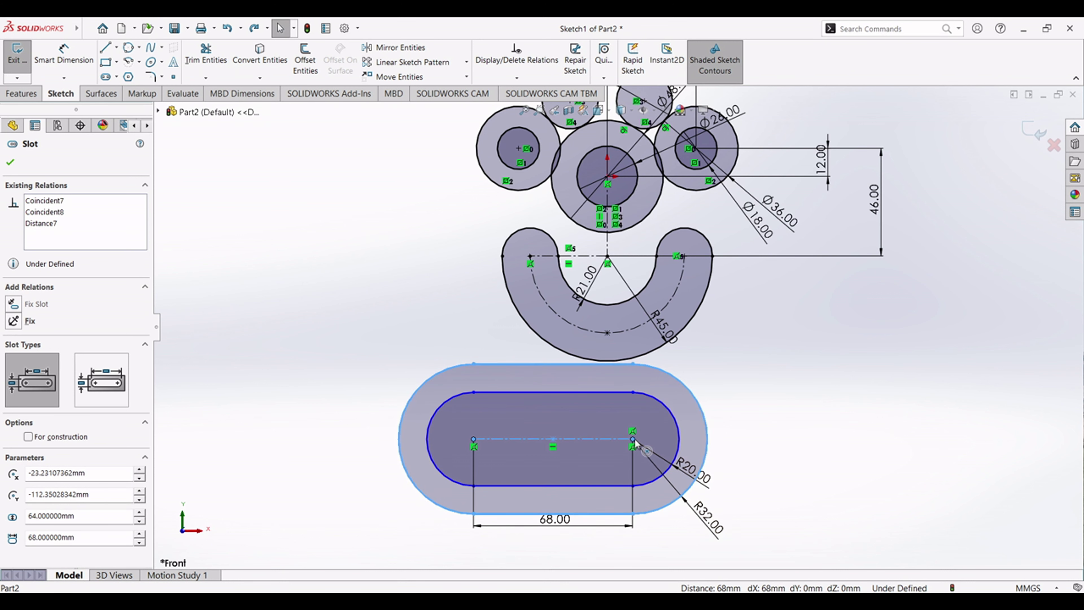
{"action": "left_click", "coordinate": [607, 246], "text": "ctrl"}
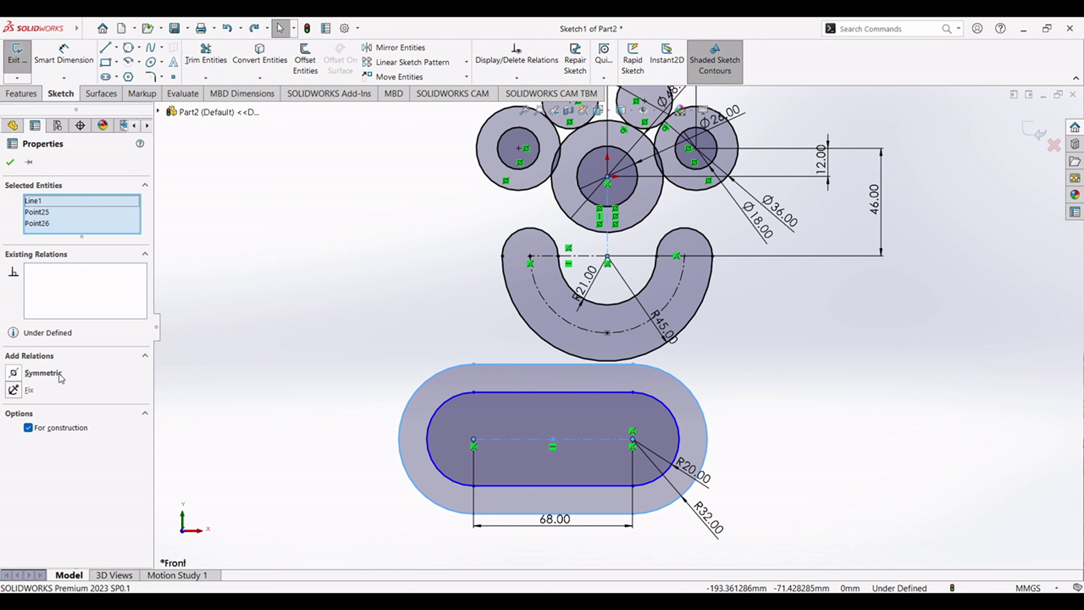
{"action": "left_click", "coordinate": [43, 373]}
{"action": "left_click", "coordinate": [11, 163]}
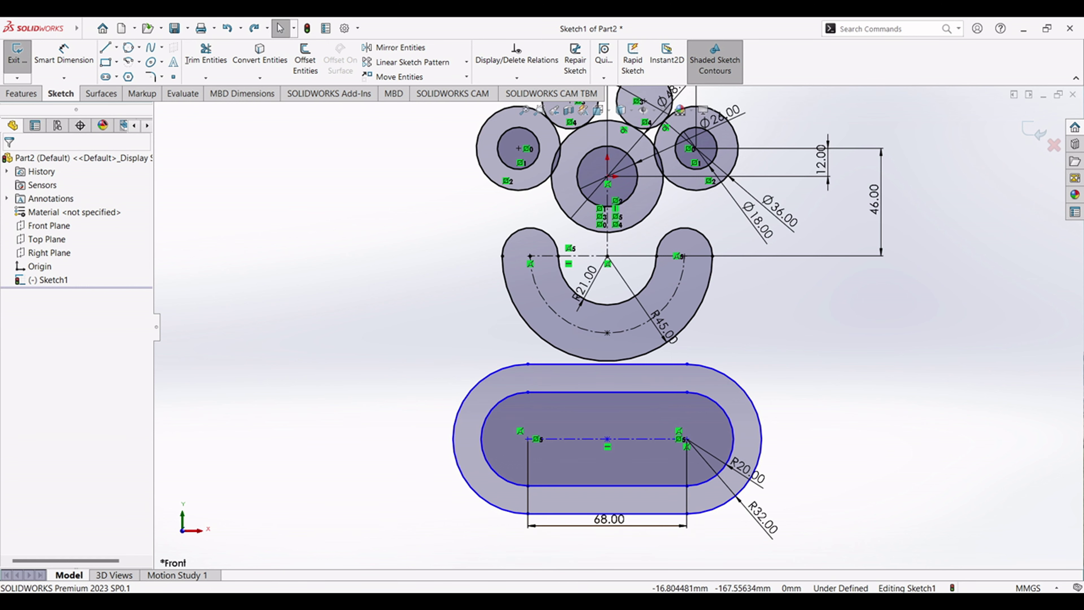
- Dimension the vertical distance from the arc slot's horizontal centerline to the straight slots' centreline as 74 mm
{"action": "left_click", "coordinate": [674, 603]}
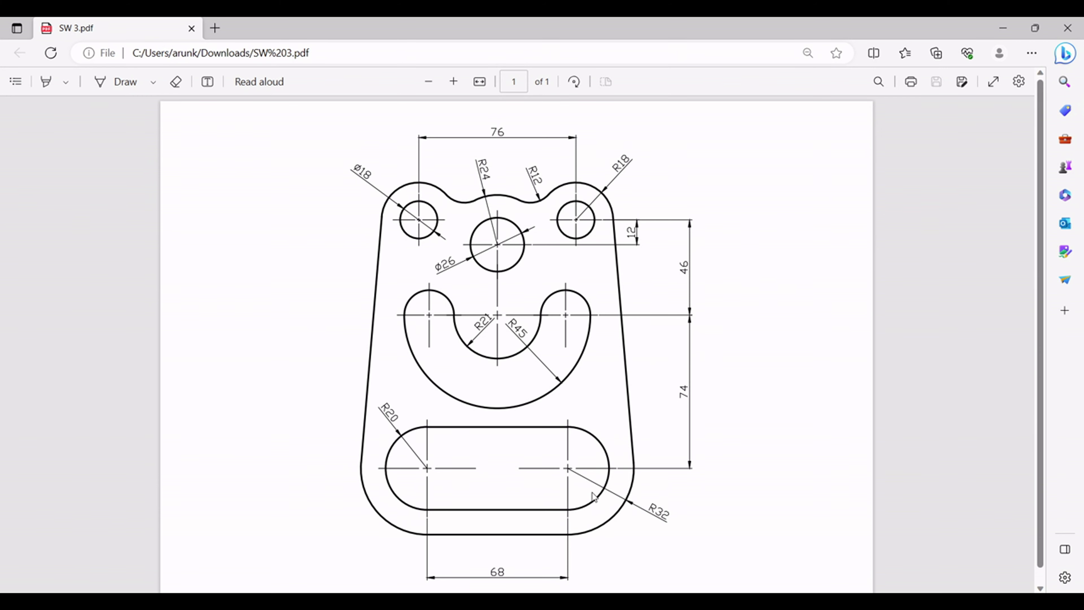
{"action": "left_click", "coordinate": [563, 602]}
{"action": "left_click", "coordinate": [68, 59]}
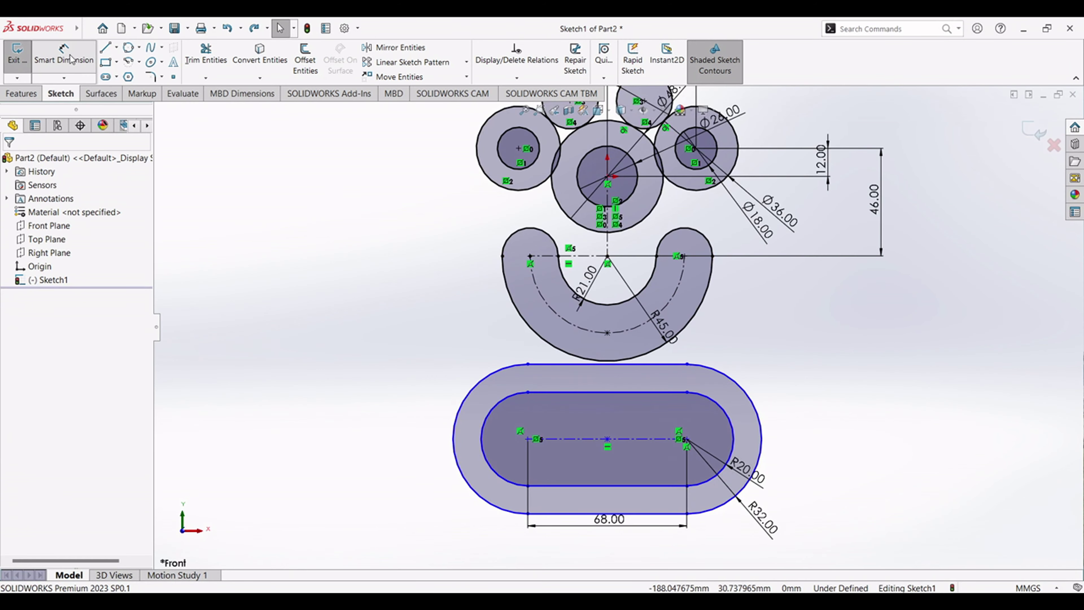
{"action": "left_click", "coordinate": [585, 256]}
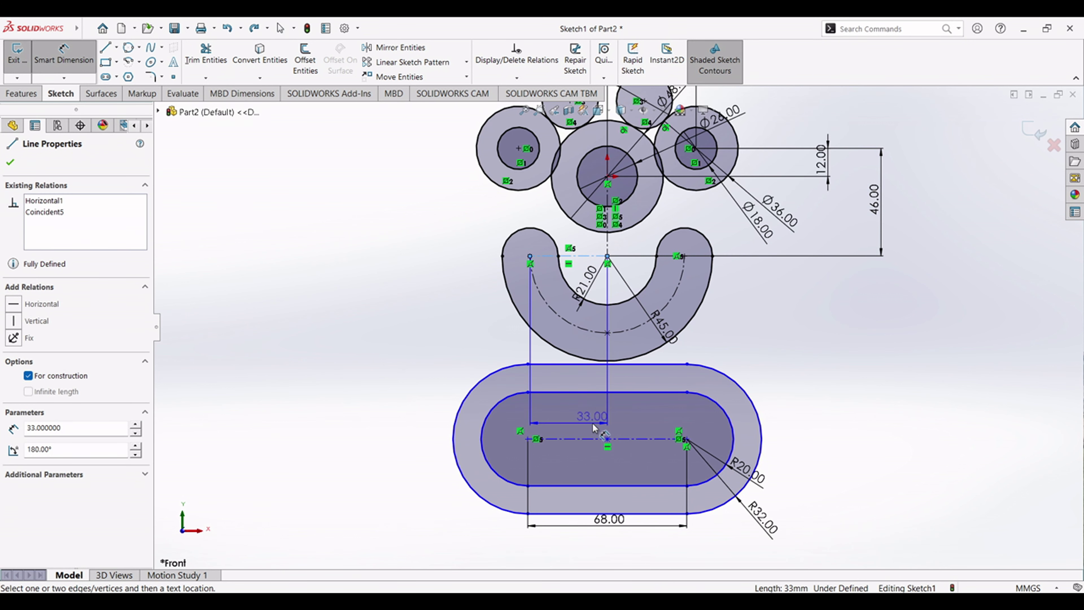
{"action": "left_click", "coordinate": [595, 439]}
{"action": "left_click", "coordinate": [887, 348]}
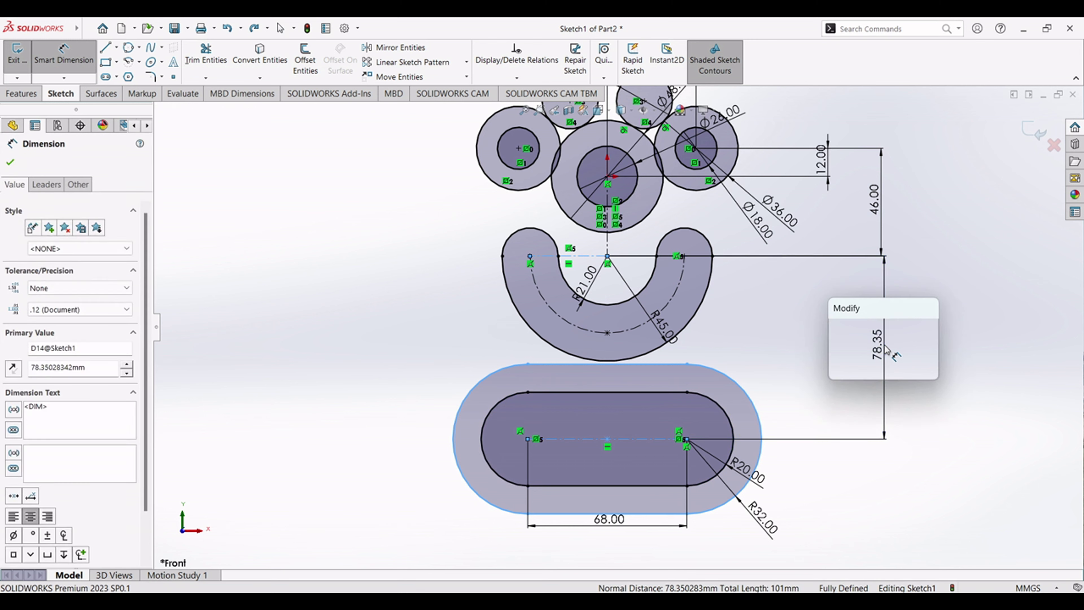
{"action": "type", "text": "74"}
{"action": "key", "text": "Return"}
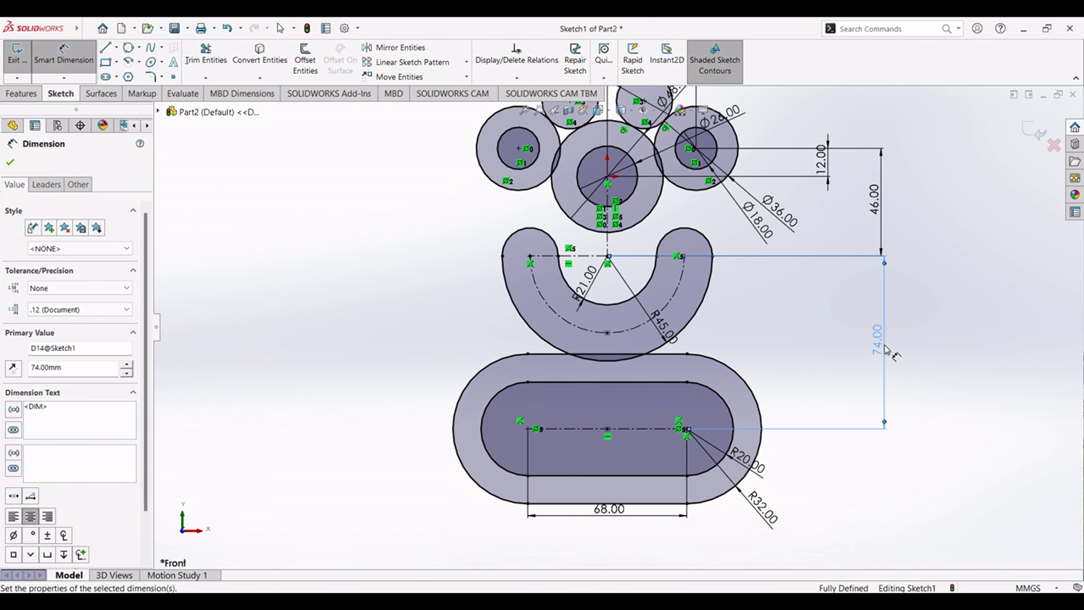
{"action": "left_click", "coordinate": [958, 354]}
{"action": "scroll", "coordinate": [583, 402], "scroll_direction": "up", "scroll_amount": 1}
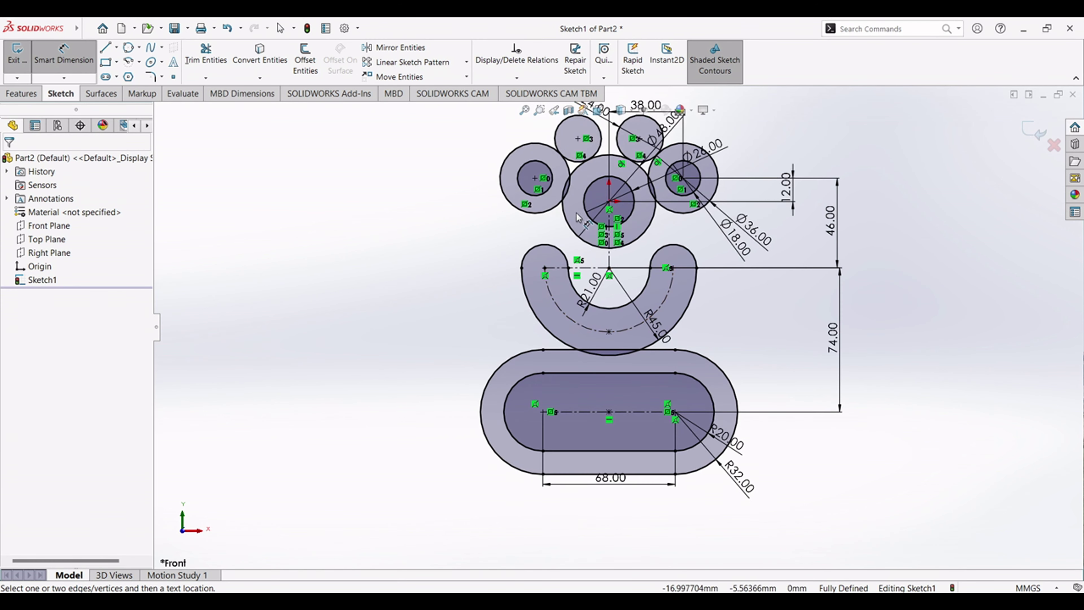
- Draw a free slanted line about 215 mm long beside the left of the profile, from above the circles to below the slots
{"action": "key", "text": "alt+Tab"}
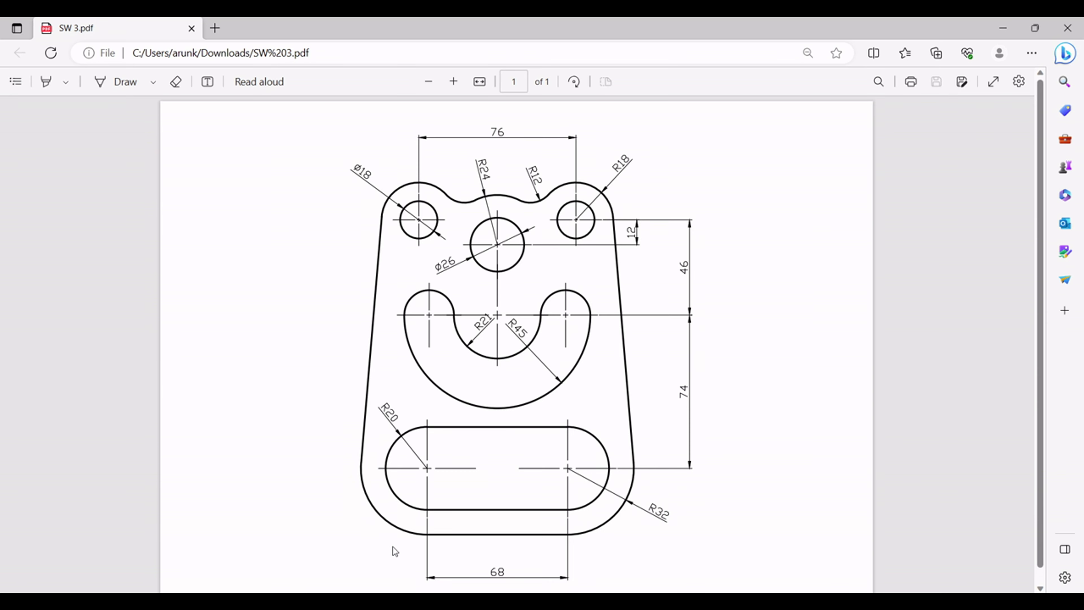
{"action": "key", "text": "alt+Tab"}
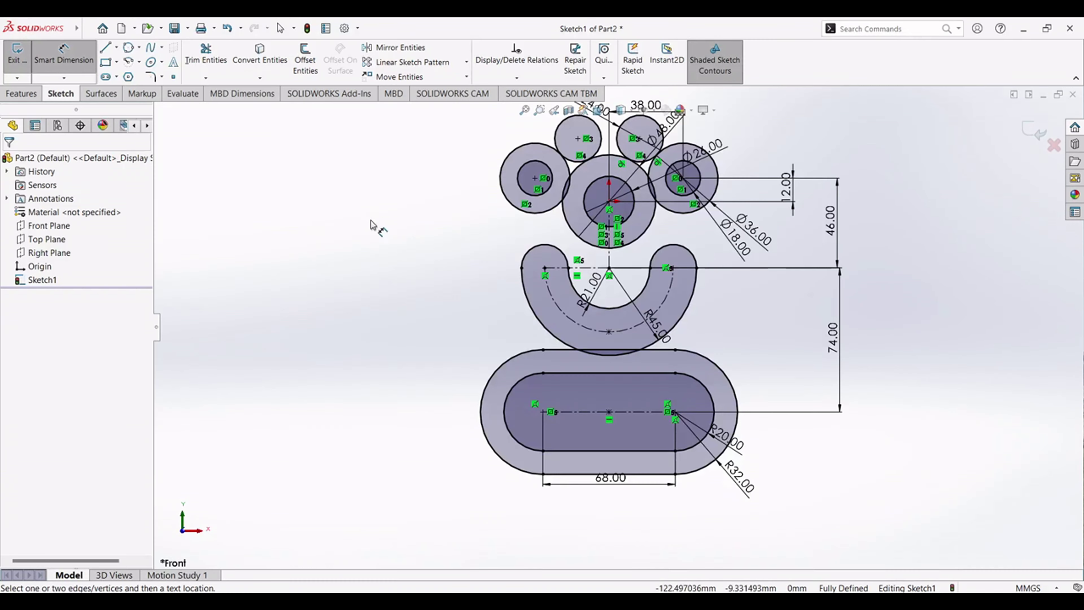
{"action": "scroll", "coordinate": [549, 215], "scroll_direction": "up", "scroll_amount": 1}
{"action": "scroll", "coordinate": [548, 213], "scroll_direction": "down", "scroll_amount": 1}
{"action": "left_click", "coordinate": [105, 47]}
{"action": "left_click", "coordinate": [489, 135]}
{"action": "left_click", "coordinate": [401, 547]}
{"action": "key", "text": "Escape"}
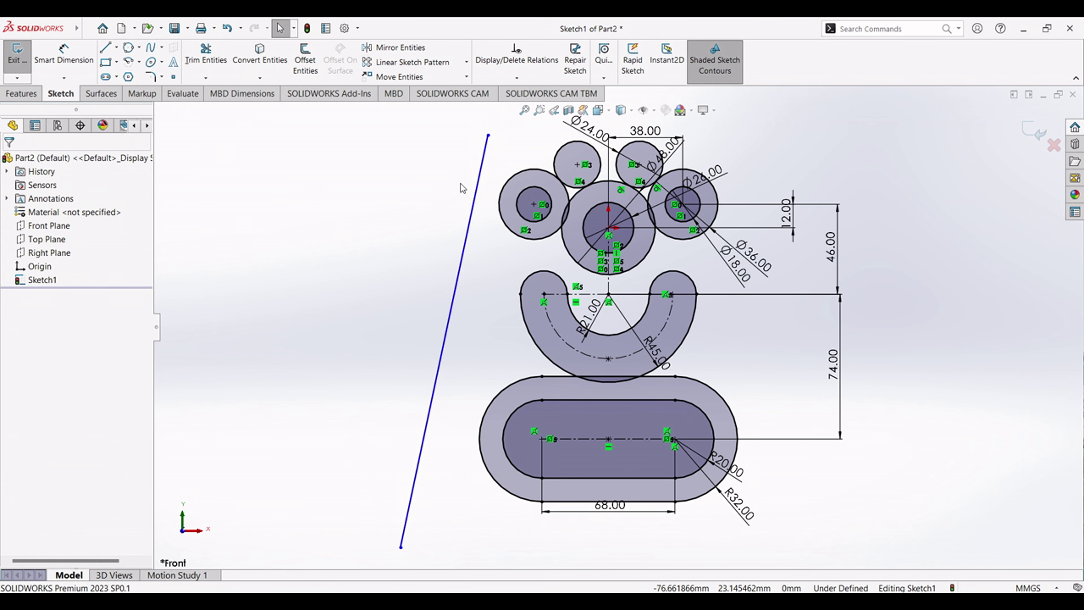
- Make the slanted side line tangent to the left 36 mm diameter circle
{"action": "left_click", "coordinate": [477, 194]}
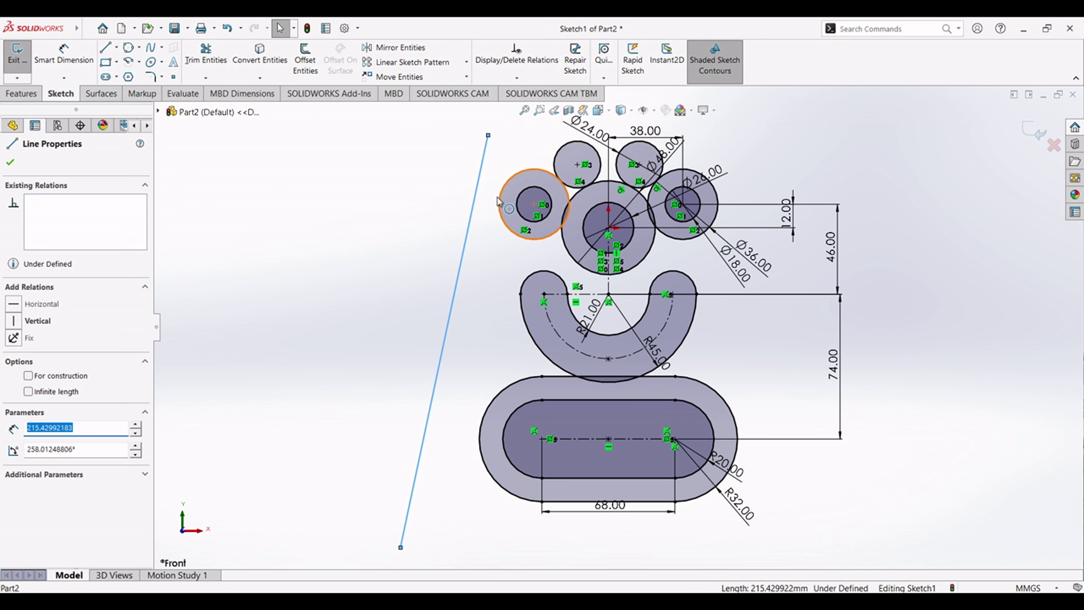
{"action": "left_click", "coordinate": [508, 188], "text": "ctrl"}
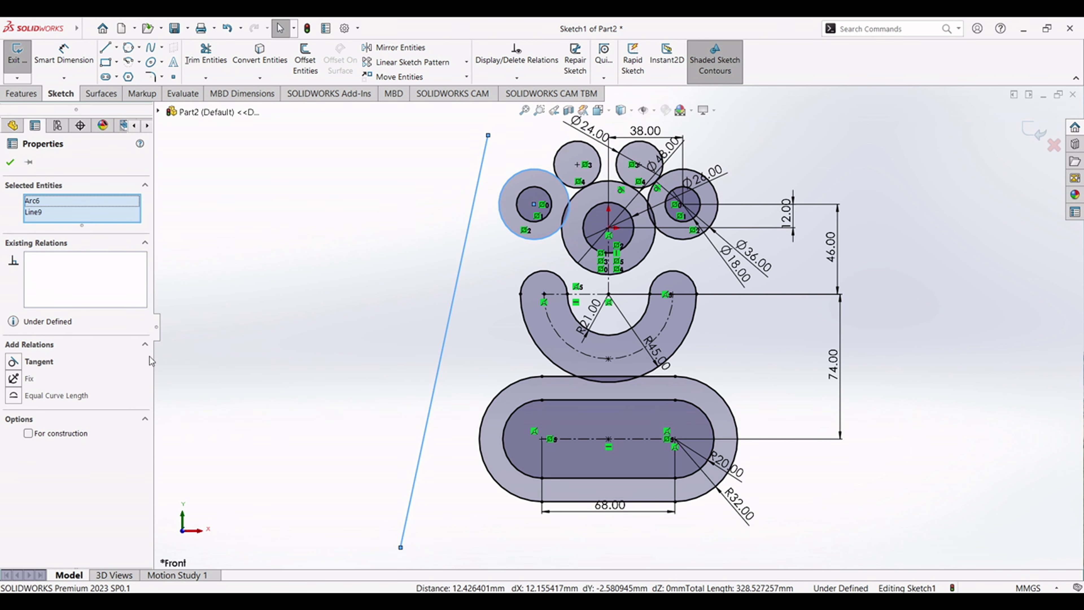
{"action": "left_click", "coordinate": [38, 361]}
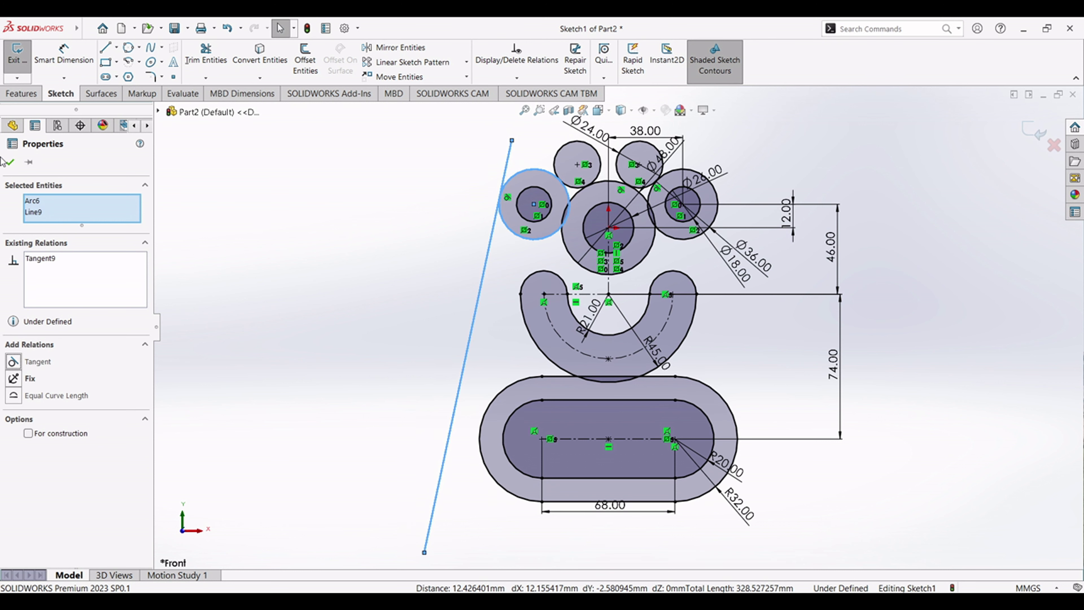
{"action": "left_click", "coordinate": [9, 162]}
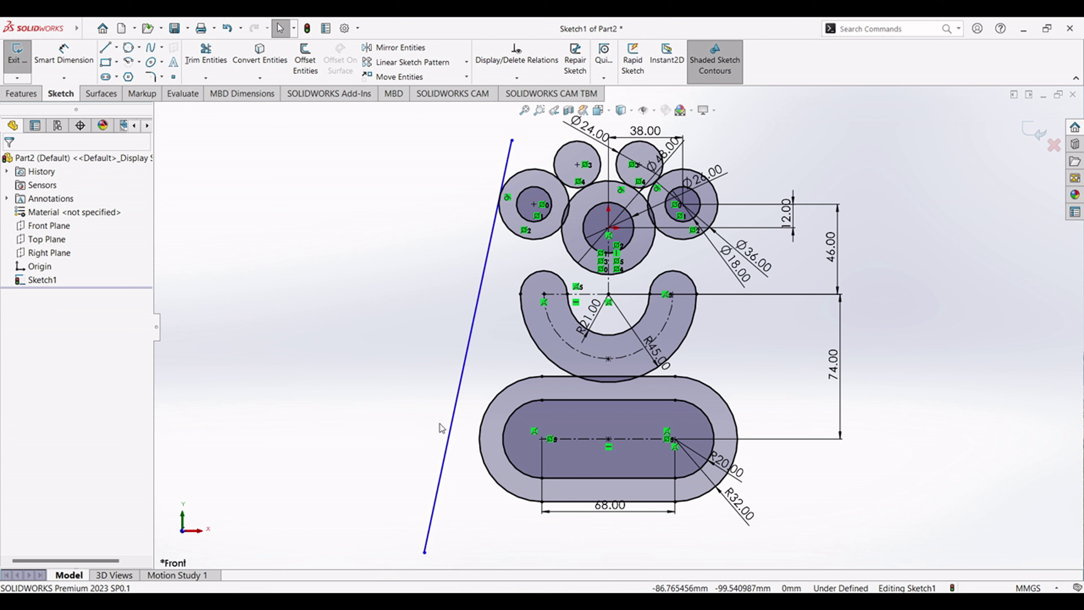
- Make the slanted side line tangent to the left end arc of the outer straight slot
{"action": "left_click", "coordinate": [450, 430]}
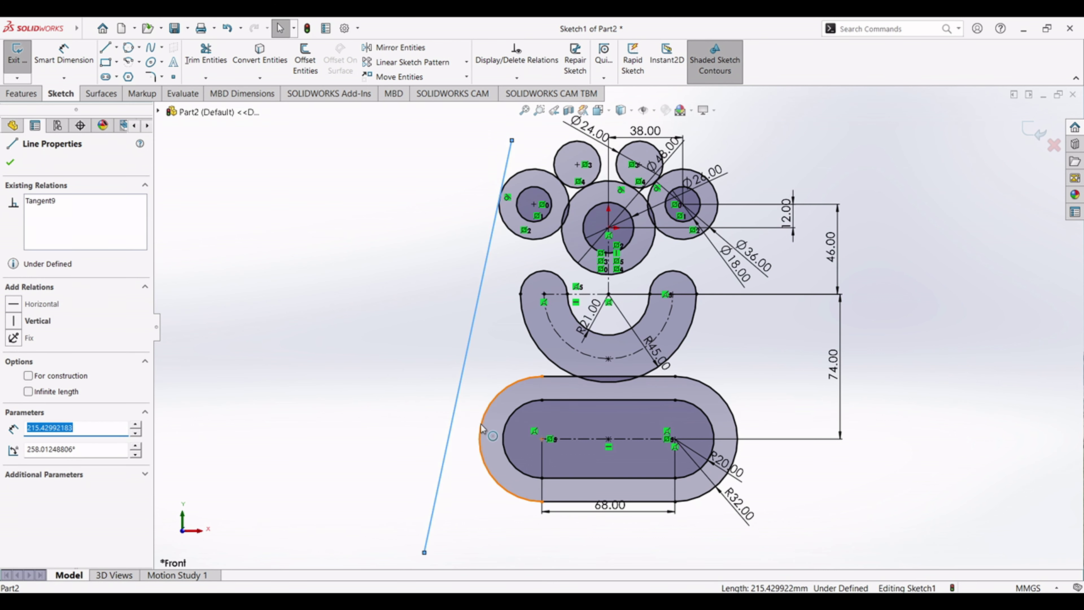
{"action": "left_click", "coordinate": [500, 399], "text": "ctrl"}
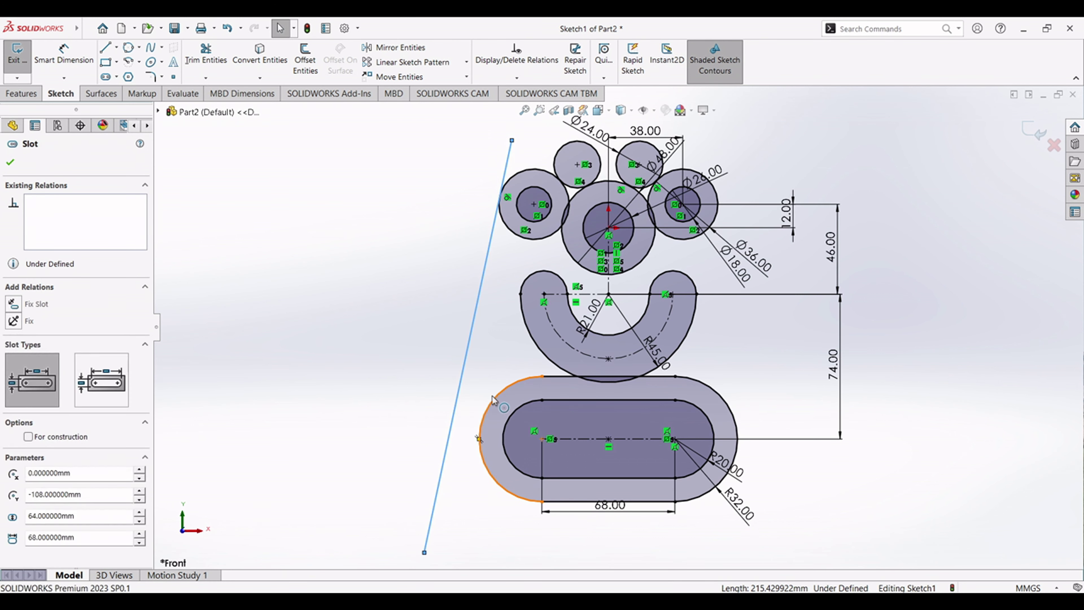
{"action": "left_click", "coordinate": [41, 379]}
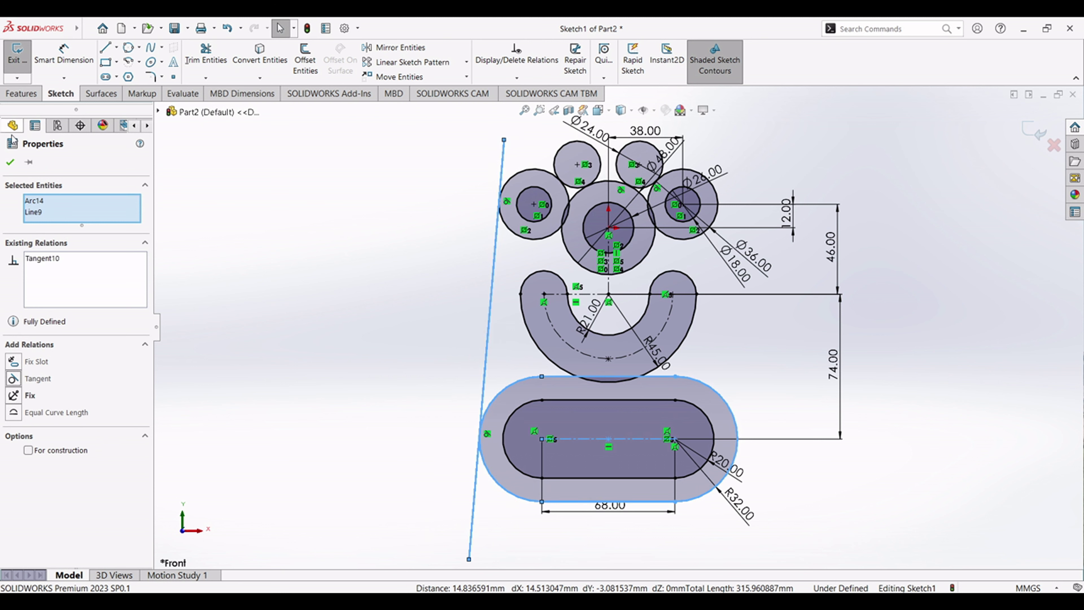
{"action": "left_click", "coordinate": [10, 161]}
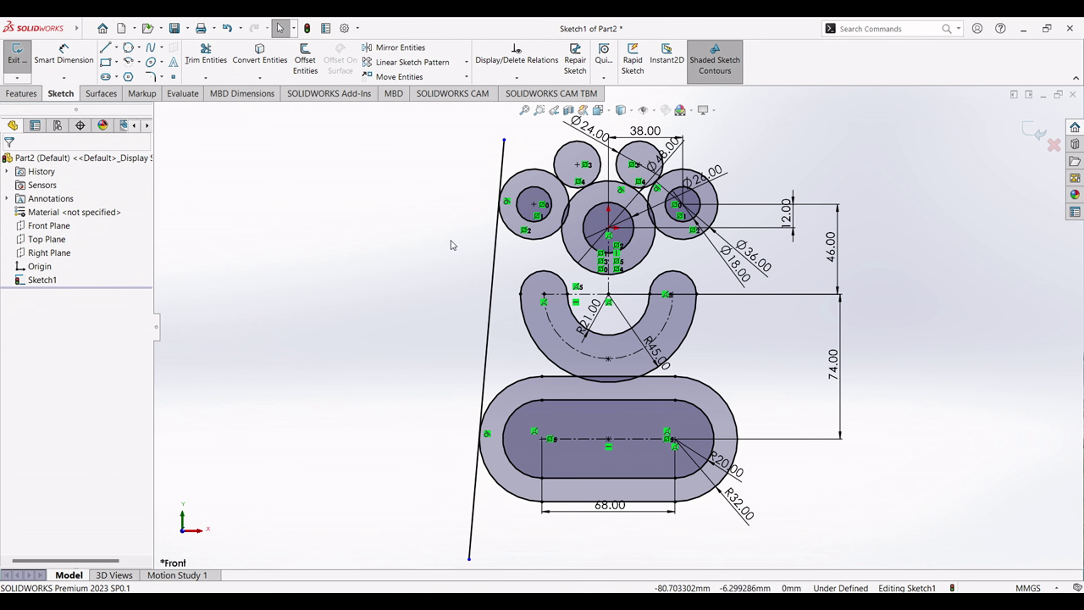
- Mirror the slanted side line about the vertical centerline, keeping the original as a copy source
{"action": "left_click", "coordinate": [401, 48]}
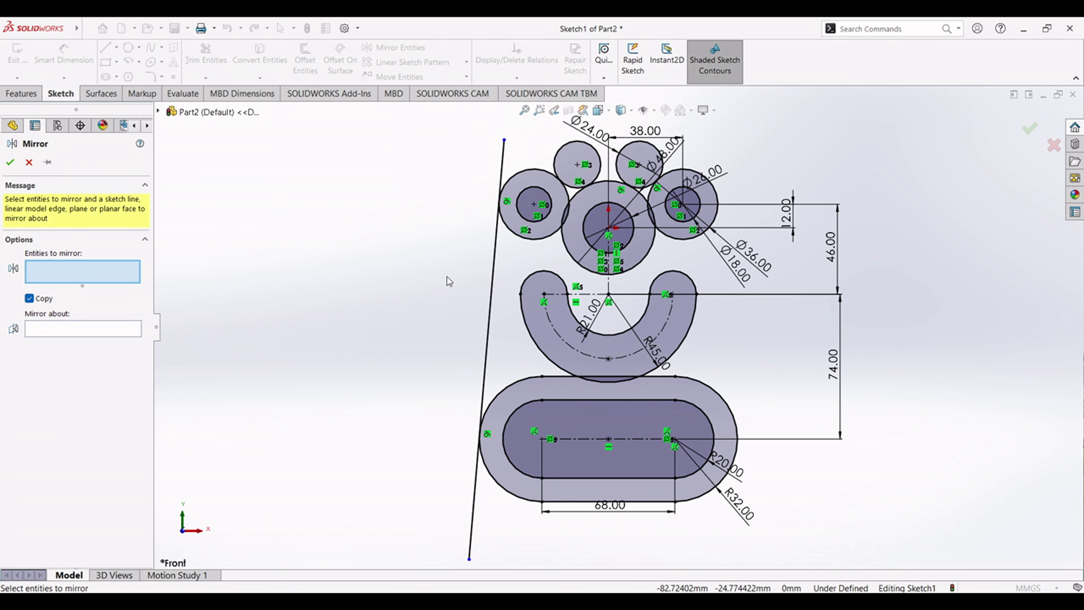
{"action": "left_click", "coordinate": [492, 290]}
{"action": "left_click", "coordinate": [49, 331]}
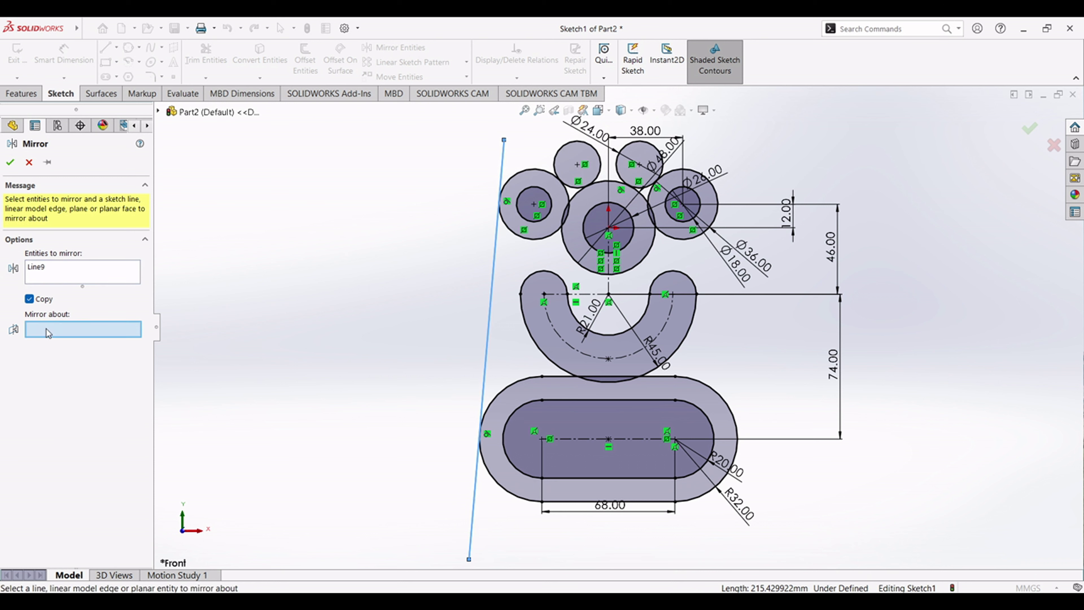
{"action": "left_click", "coordinate": [609, 291]}
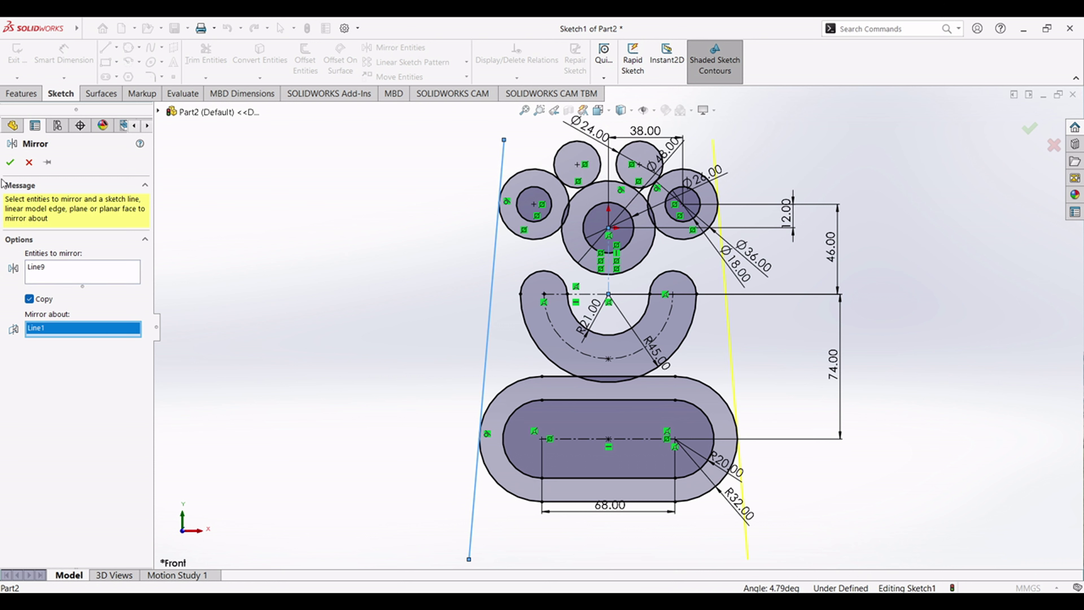
{"action": "left_click", "coordinate": [10, 161]}
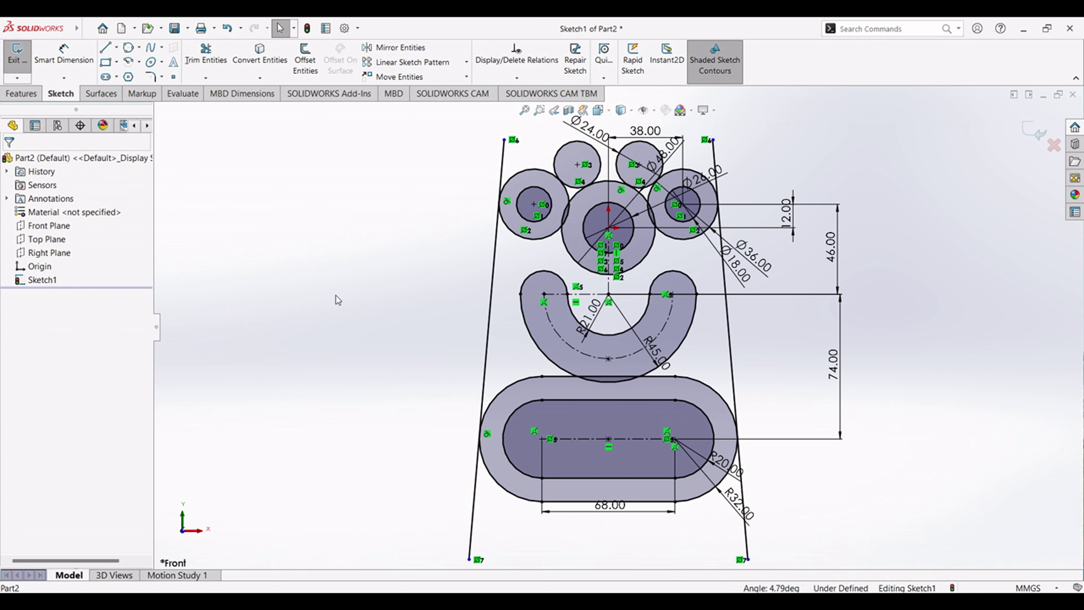
- Power trim the upper ends of both slanted side lines where they extend beyond the outer circles
{"action": "scroll", "coordinate": [617, 144], "scroll_direction": "down", "scroll_amount": 3}
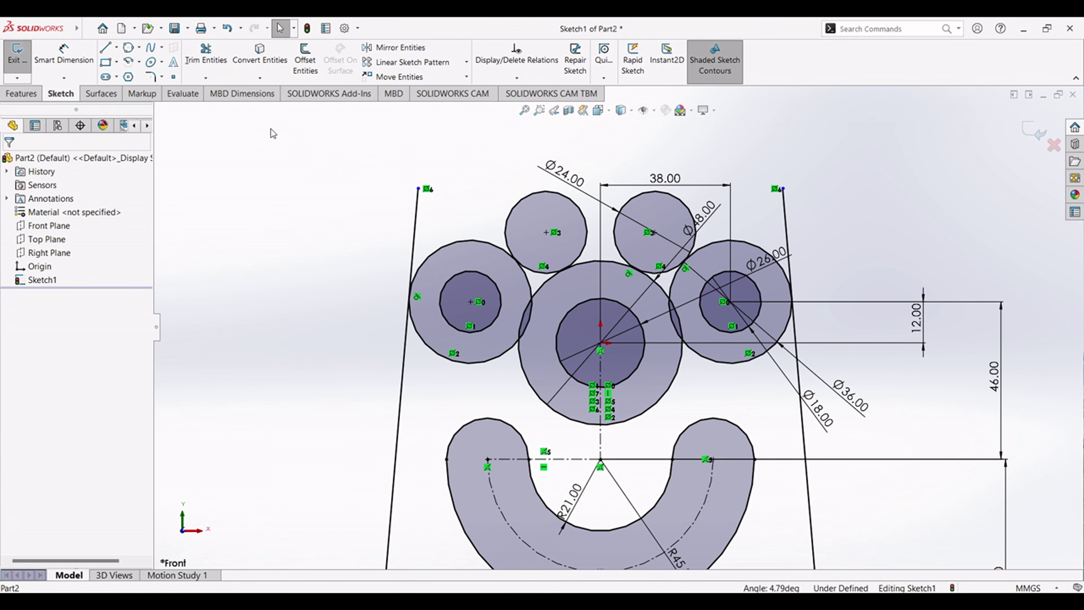
{"action": "left_click", "coordinate": [220, 69]}
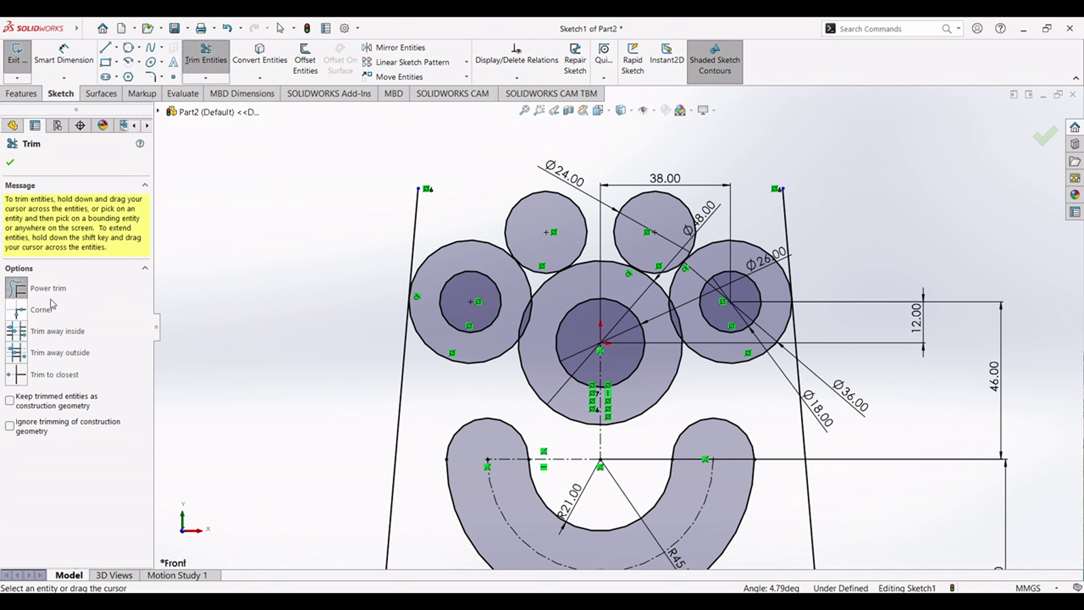
{"action": "left_click", "coordinate": [25, 293]}
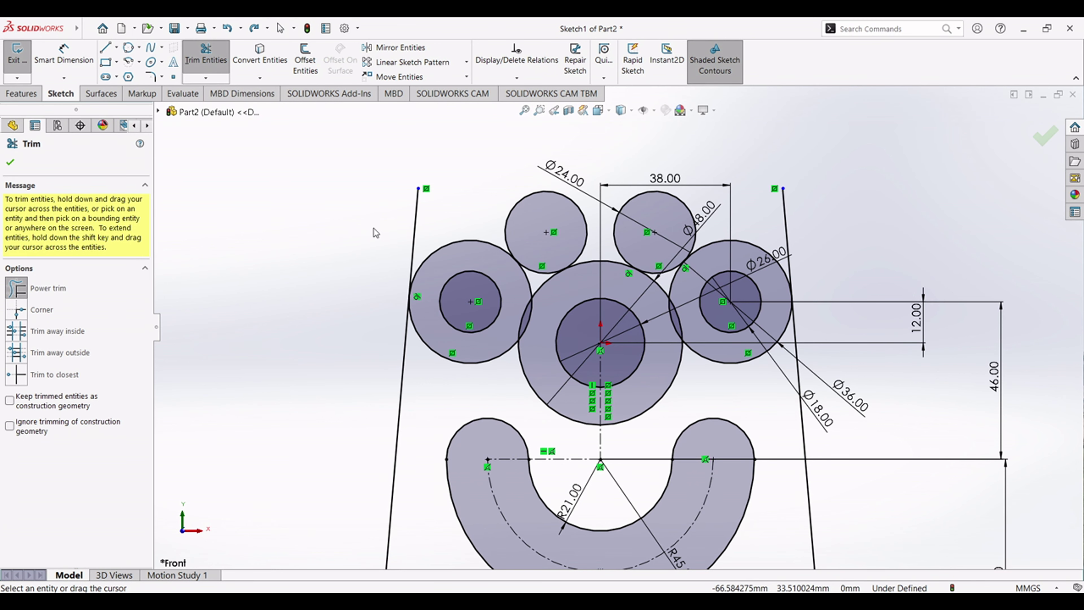
{"action": "left_click_drag", "start_coordinate": [375, 221], "coordinate": [428, 234]}
{"action": "left_click_drag", "start_coordinate": [766, 210], "coordinate": [796, 215]}
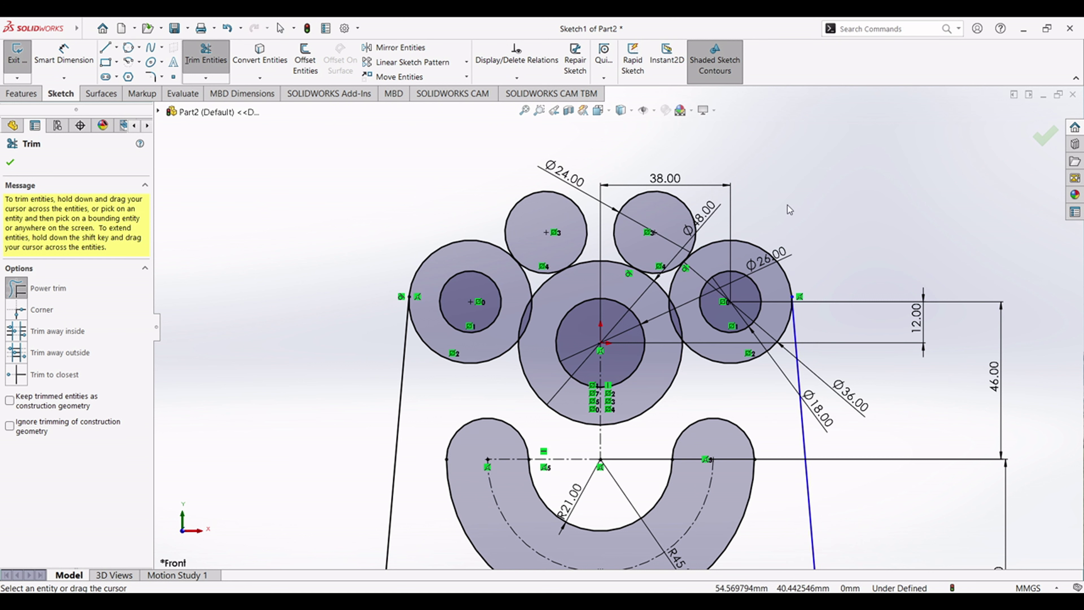
- Trim the lower ends of both slanted side lines where they extend below the outer slot's tangent points
{"action": "scroll", "coordinate": [617, 324], "scroll_direction": "up", "scroll_amount": 5}
{"action": "scroll", "coordinate": [640, 495], "scroll_direction": "down", "scroll_amount": 3}
{"action": "left_click_drag", "start_coordinate": [412, 394], "coordinate": [444, 411]}
{"action": "left_click_drag", "start_coordinate": [706, 439], "coordinate": [731, 440]}
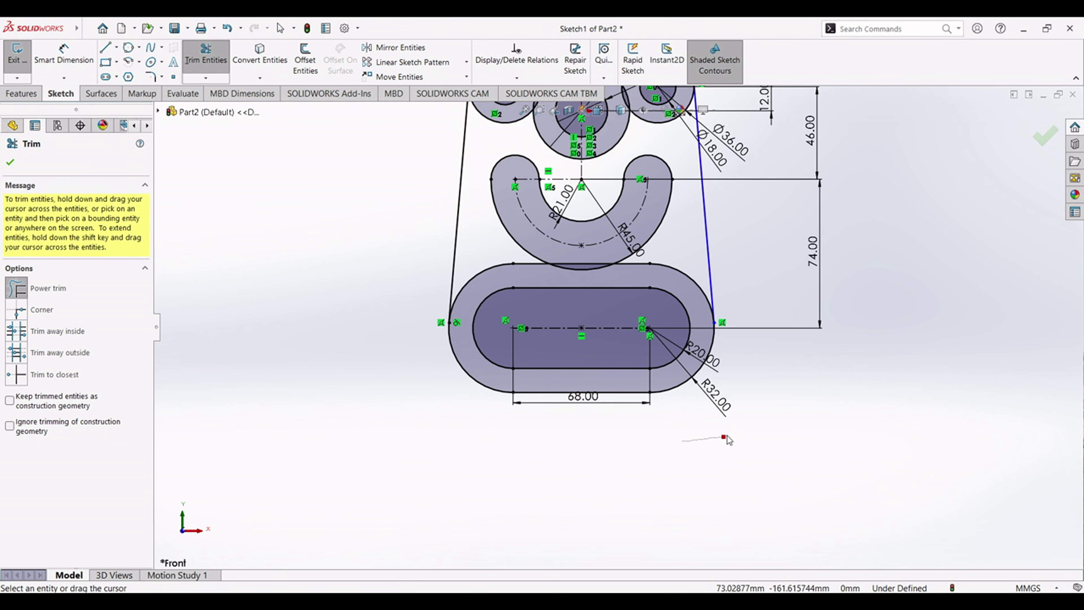
- Trim the upper portions of the two 24 mm circles, leaving only the concave blend arcs between the larger circles
{"action": "scroll", "coordinate": [679, 436], "scroll_direction": "up", "scroll_amount": 3}
{"action": "scroll", "coordinate": [644, 234], "scroll_direction": "down", "scroll_amount": 3}
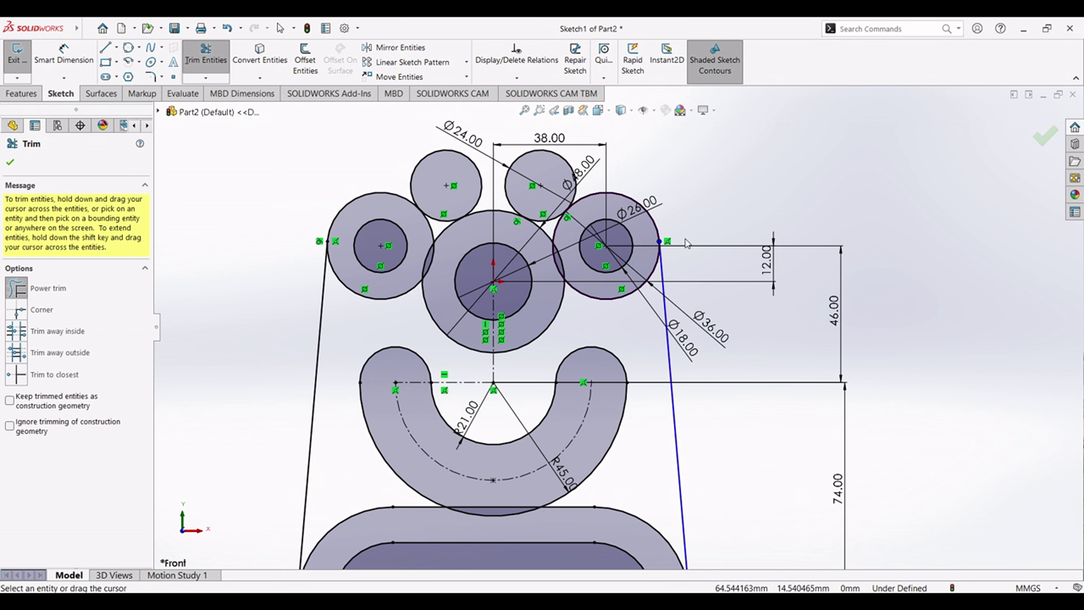
{"action": "scroll", "coordinate": [365, 170], "scroll_direction": "down", "scroll_amount": 2}
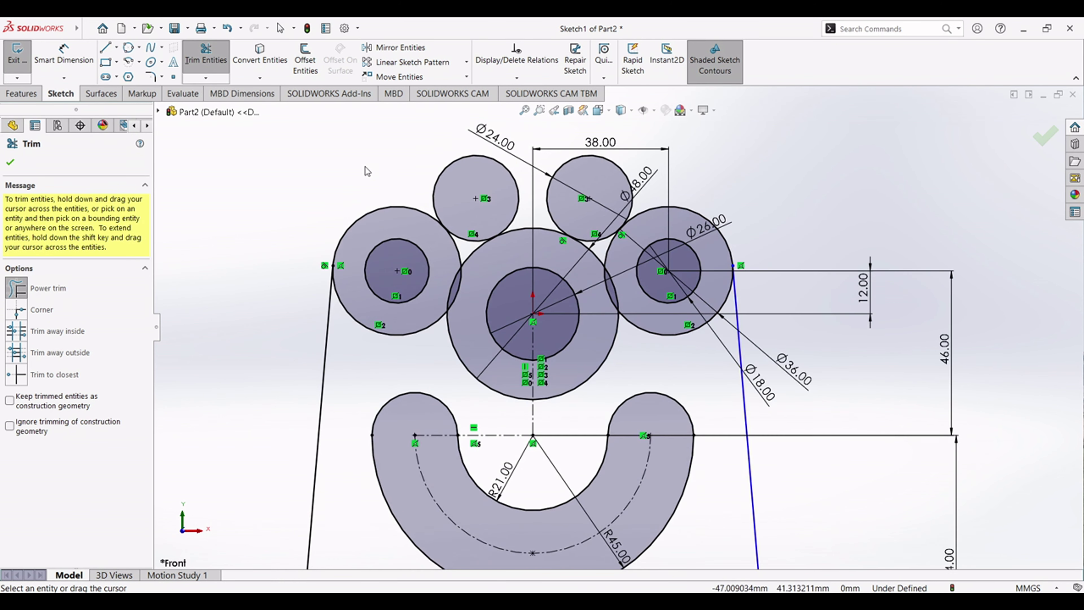
{"action": "left_click_drag", "start_coordinate": [429, 166], "coordinate": [570, 173]}
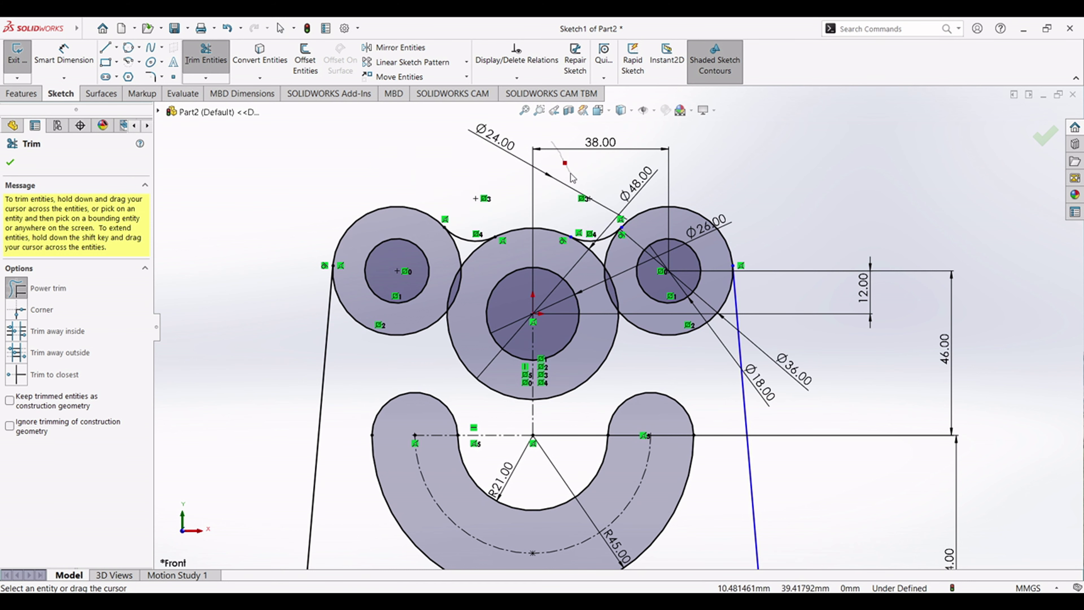
- Trim the inner portions of the two 36 mm circles and the central 48 mm circle, leaving one continuous wavy top edge
{"action": "scroll", "coordinate": [567, 184], "scroll_direction": "up", "scroll_amount": 6}
{"action": "scroll", "coordinate": [547, 384], "scroll_direction": "down", "scroll_amount": 8}
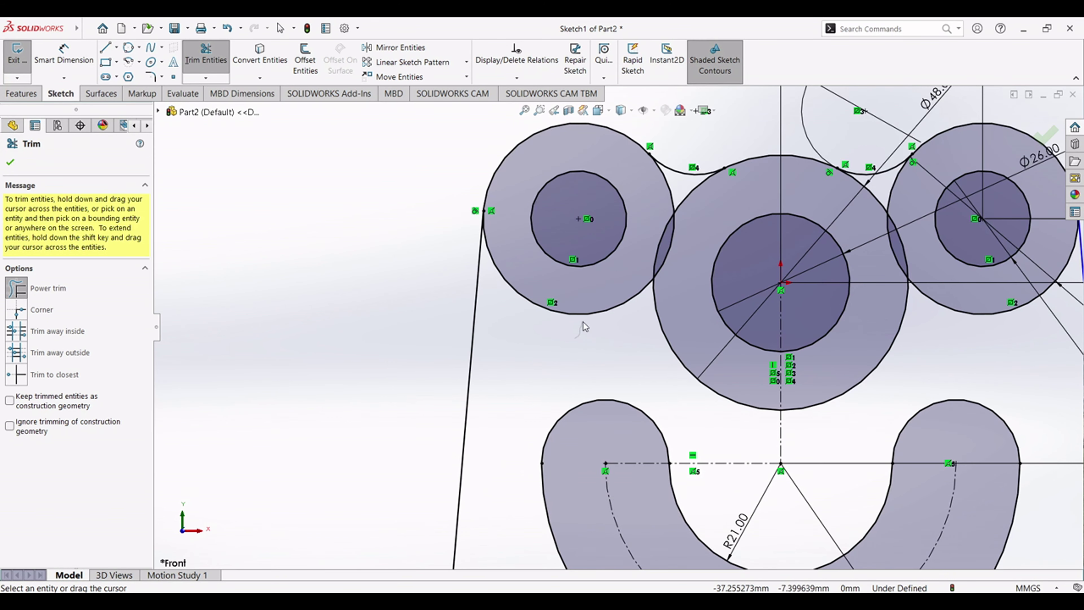
{"action": "left_click_drag", "start_coordinate": [582, 324], "coordinate": [588, 312]}
{"action": "mouse_move", "coordinate": [640, 350]}
{"action": "left_mouse_down"}
{"action": "mouse_move", "coordinate": [679, 345]}
{"action": "mouse_move", "coordinate": [850, 410]}
{"action": "mouse_move", "coordinate": [851, 395]}
{"action": "mouse_move", "coordinate": [775, 380]}
{"action": "left_mouse_up"}
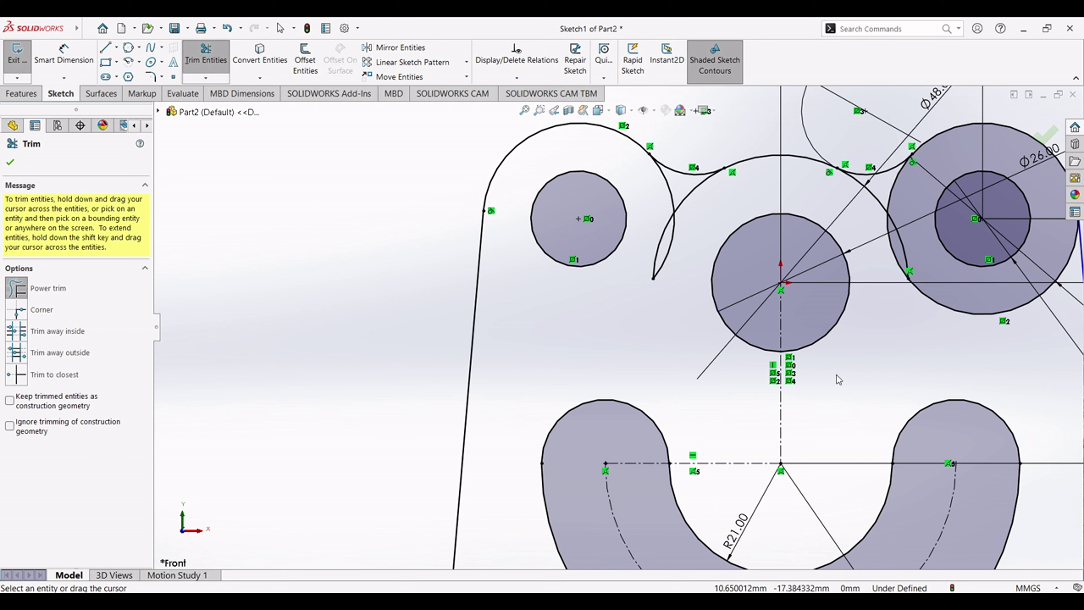
{"action": "left_click_drag", "start_coordinate": [642, 264], "coordinate": [679, 266]}
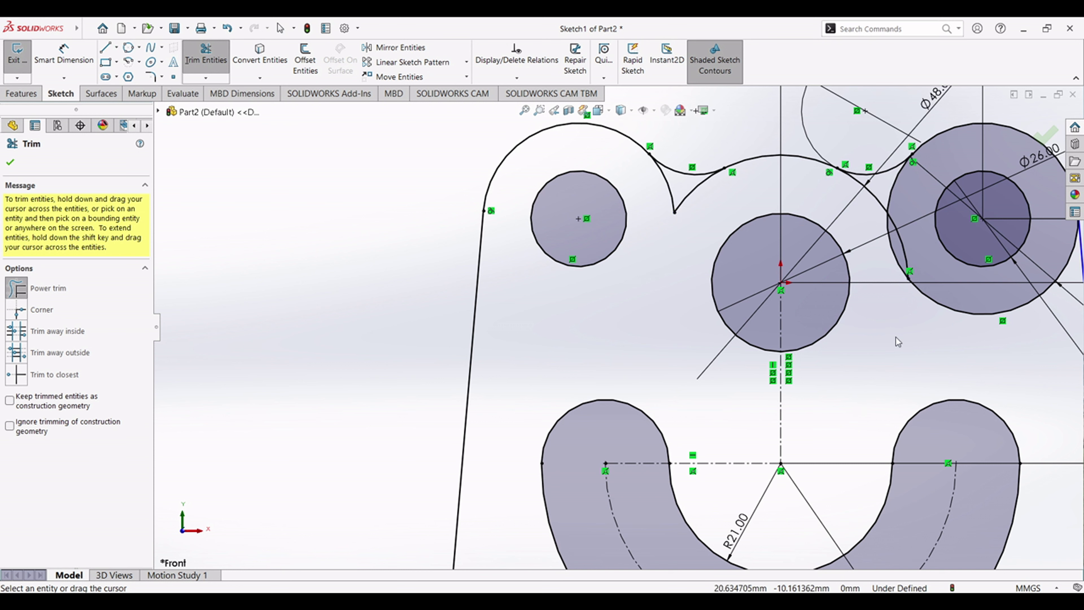
{"action": "mouse_move", "coordinate": [941, 322]}
{"action": "left_mouse_down"}
{"action": "mouse_move", "coordinate": [946, 299]}
{"action": "mouse_move", "coordinate": [930, 271]}
{"action": "mouse_move", "coordinate": [896, 269]}
{"action": "left_mouse_up"}
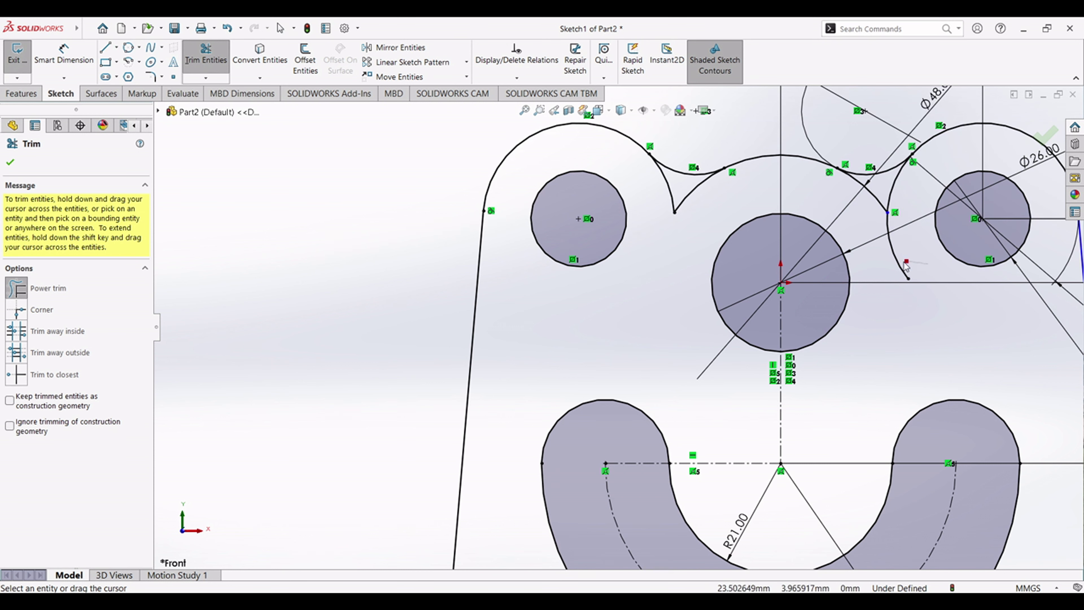
{"action": "left_click_drag", "start_coordinate": [665, 200], "coordinate": [688, 204]}
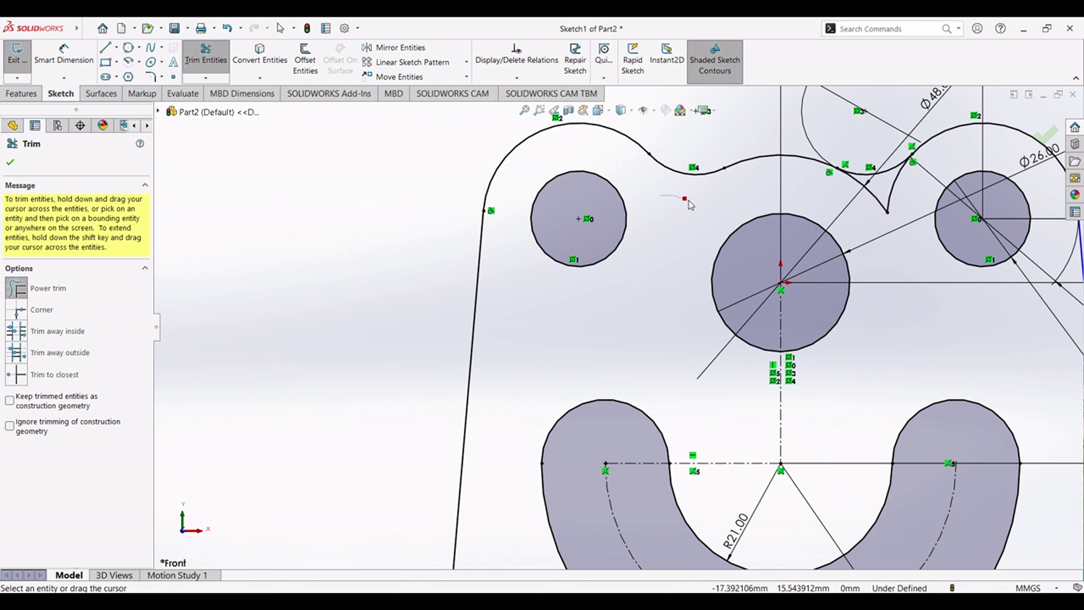
{"action": "left_click_drag", "start_coordinate": [864, 203], "coordinate": [892, 203]}
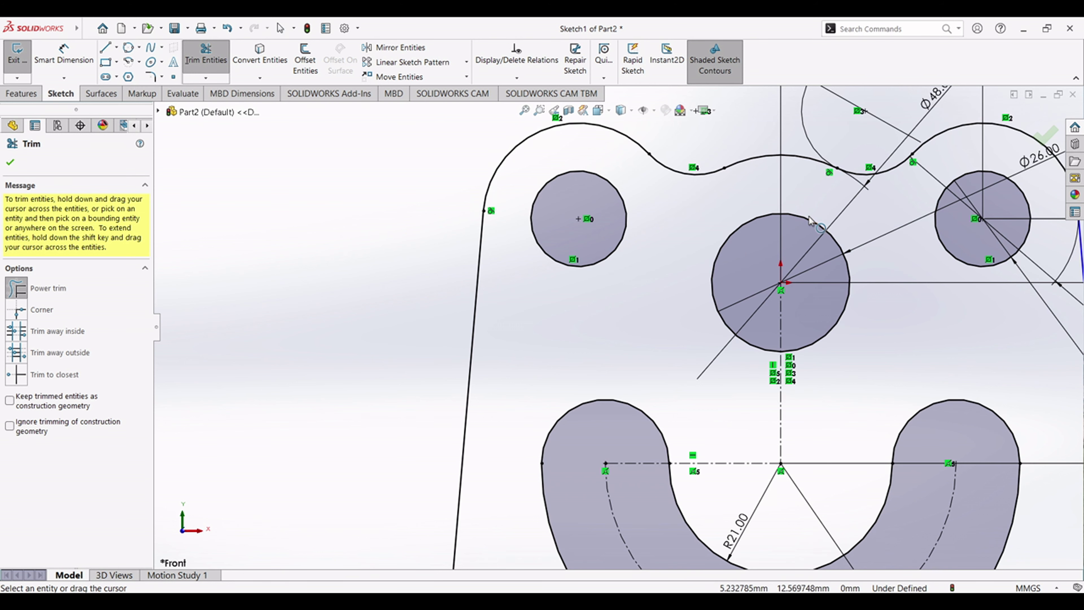
- Trim the top line and upper end arcs of the outer straight slot, accepting the slot entity's removal, and finish trimming
{"action": "scroll", "coordinate": [808, 215], "scroll_direction": "up", "scroll_amount": 7}
{"action": "scroll", "coordinate": [751, 371], "scroll_direction": "down", "scroll_amount": 5}
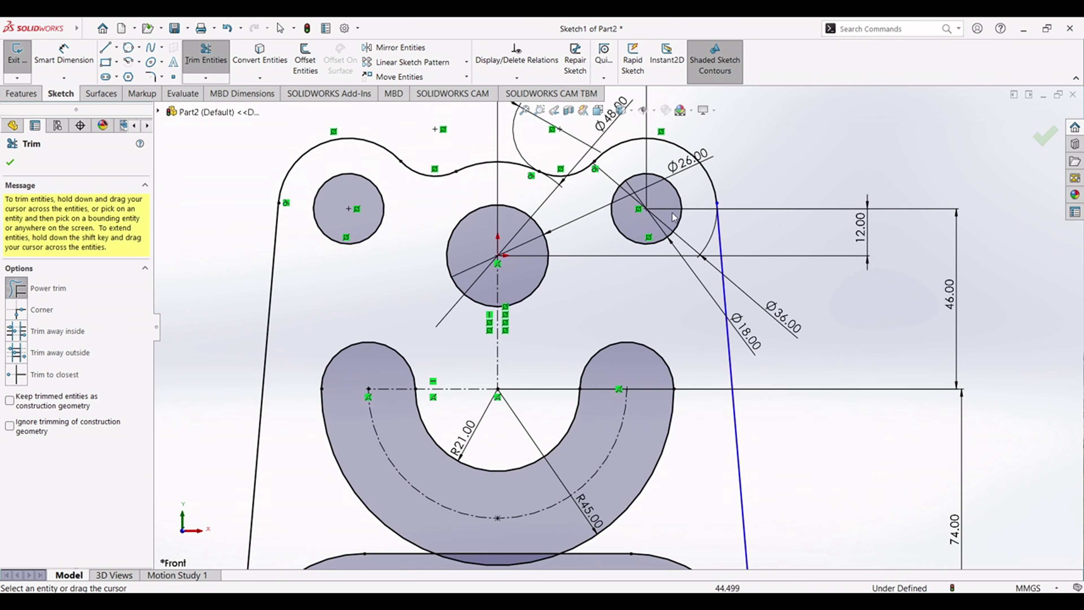
{"action": "scroll", "coordinate": [657, 290], "scroll_direction": "up", "scroll_amount": 5}
{"action": "scroll", "coordinate": [533, 436], "scroll_direction": "down", "scroll_amount": 1}
{"action": "scroll", "coordinate": [525, 427], "scroll_direction": "down", "scroll_amount": 3}
{"action": "scroll", "coordinate": [524, 426], "scroll_direction": "down", "scroll_amount": 2}
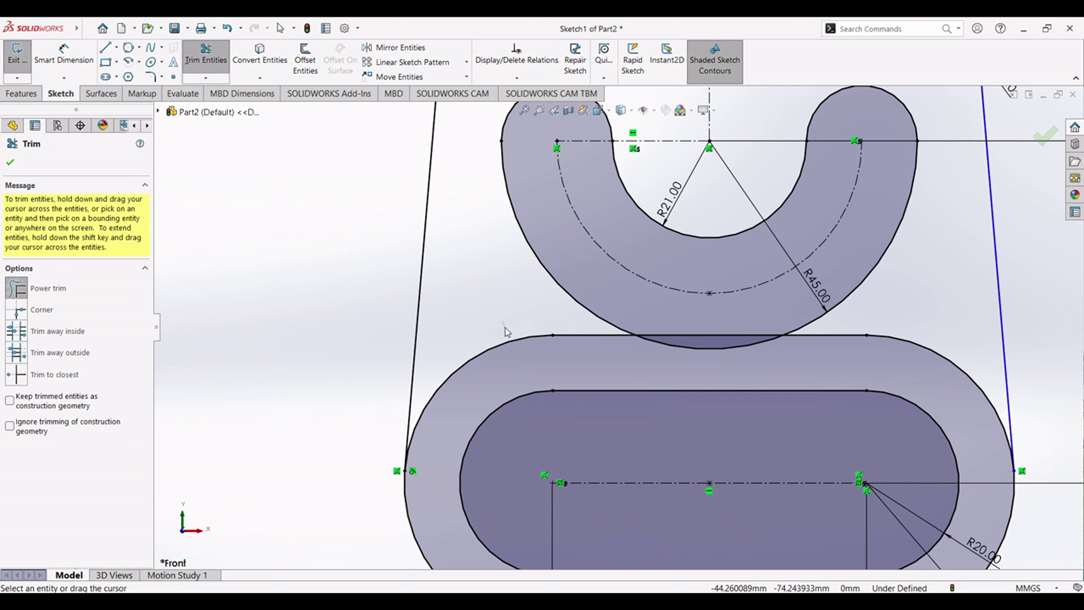
{"action": "left_click_drag", "start_coordinate": [510, 334], "coordinate": [519, 348]}
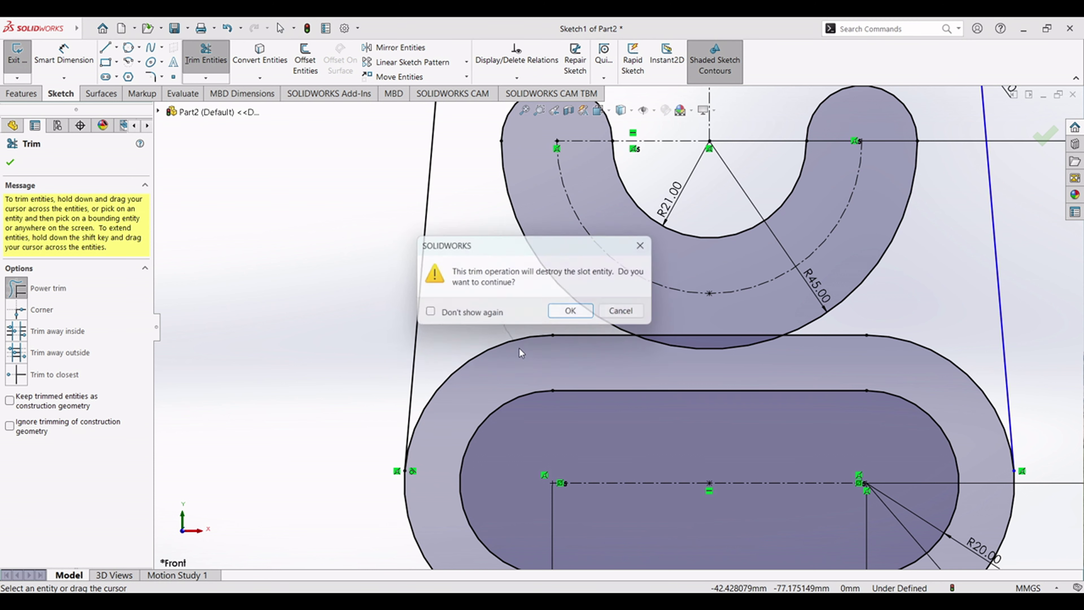
{"action": "left_click", "coordinate": [571, 316]}
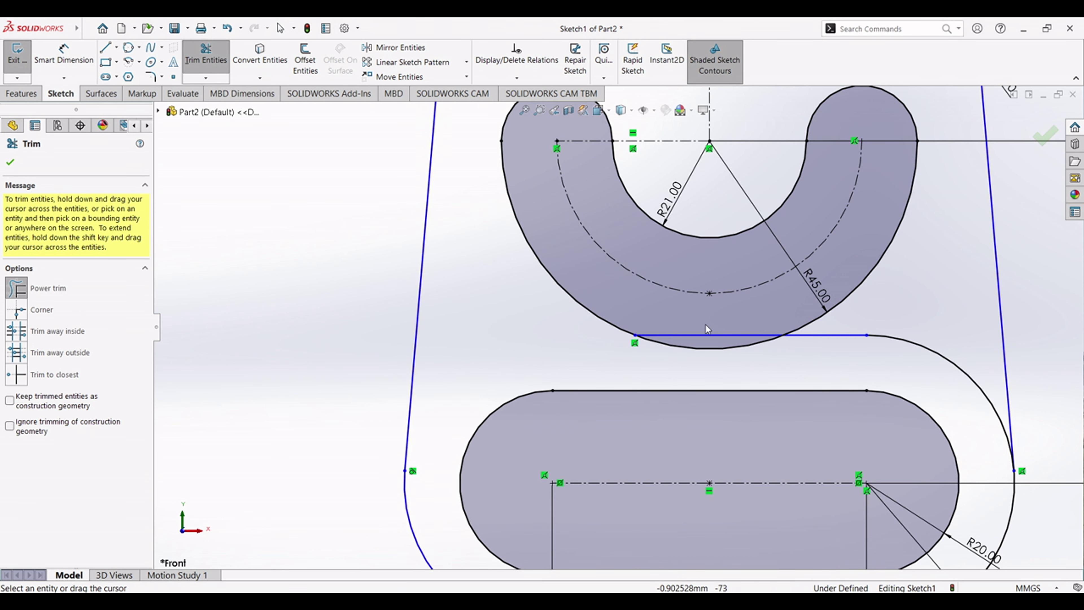
{"action": "left_click_drag", "start_coordinate": [706, 329], "coordinate": [718, 341]}
{"action": "left_click_drag", "start_coordinate": [900, 321], "coordinate": [902, 363]}
{"action": "scroll", "coordinate": [681, 245], "scroll_direction": "up", "scroll_amount": 5}
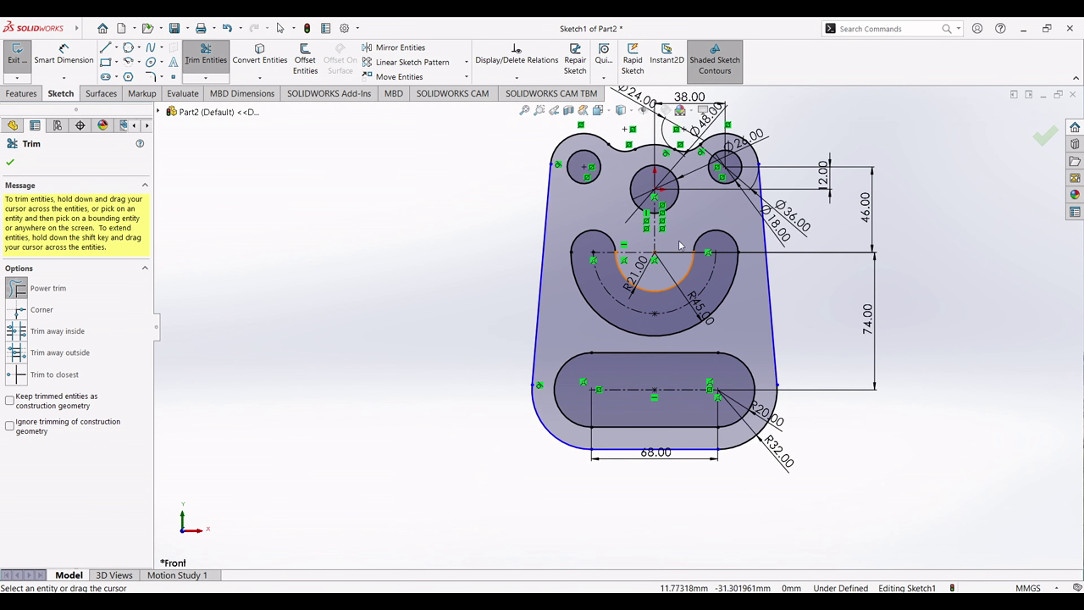
{"action": "scroll", "coordinate": [681, 245], "scroll_direction": "down", "scroll_amount": 2}
{"action": "left_click", "coordinate": [10, 162]}
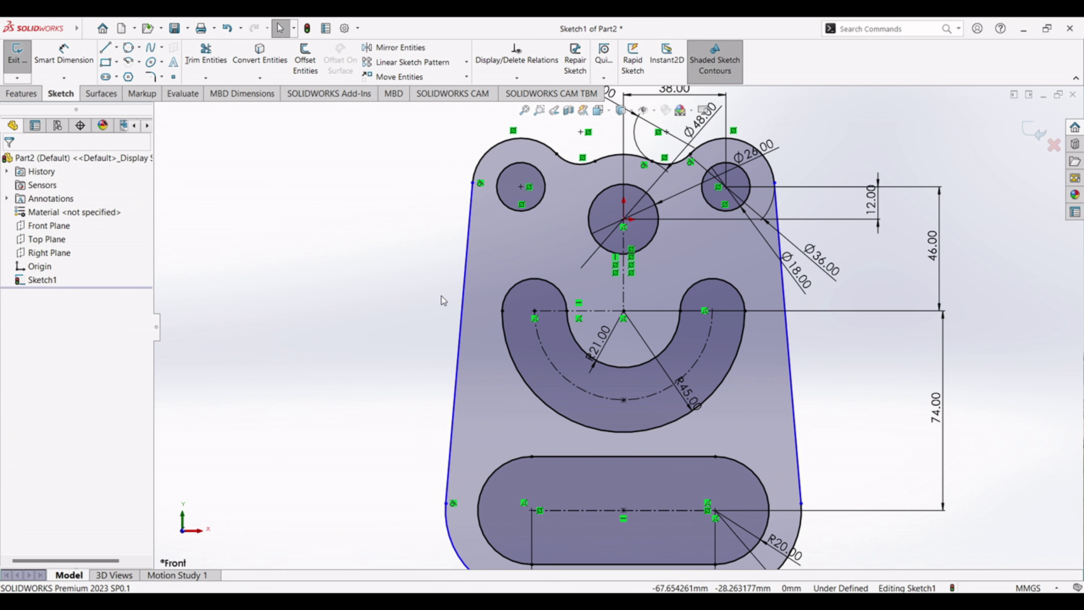
- Pull the outline's bottom-left arc endpoint outward to about X -52.85, Y -145.10 to test the under-defined geometry
{"action": "scroll", "coordinate": [445, 312], "scroll_direction": "up", "scroll_amount": 2}
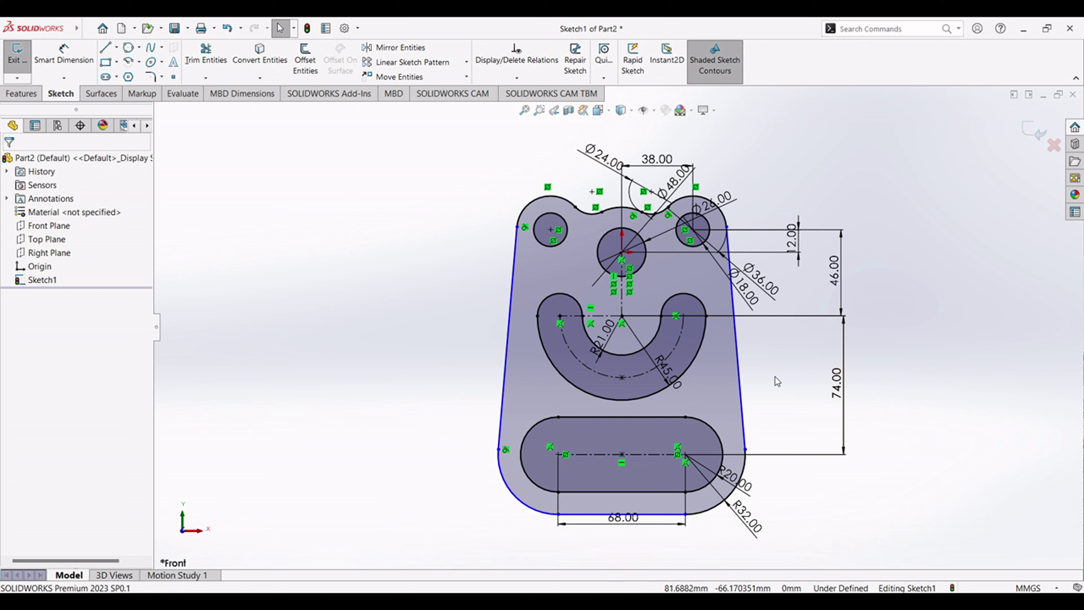
{"action": "scroll", "coordinate": [568, 525], "scroll_direction": "down", "scroll_amount": 3}
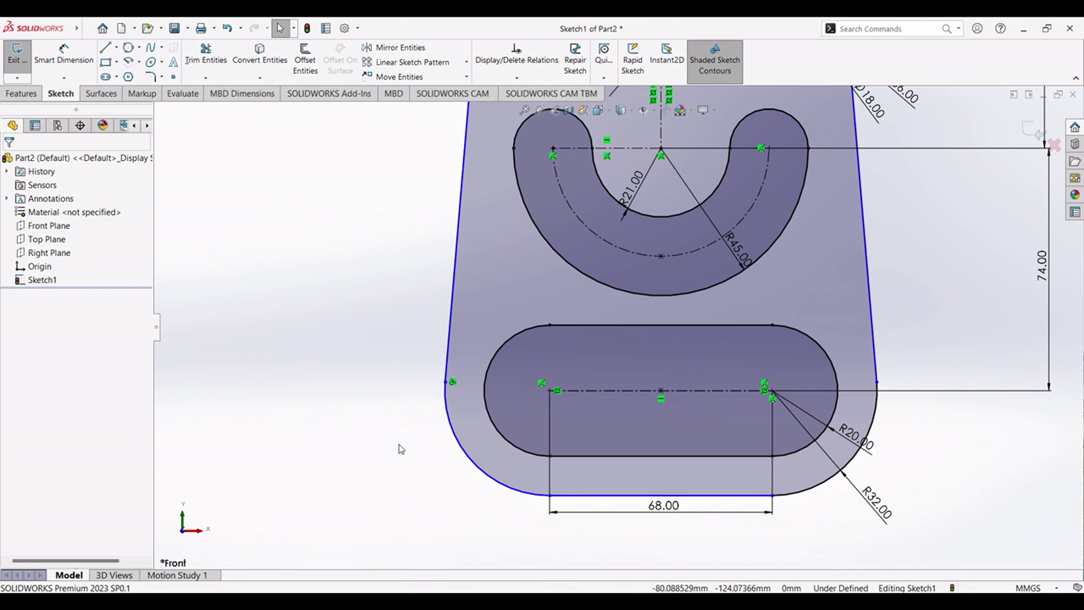
{"action": "left_click_drag", "start_coordinate": [550, 495], "coordinate": [489, 512]}
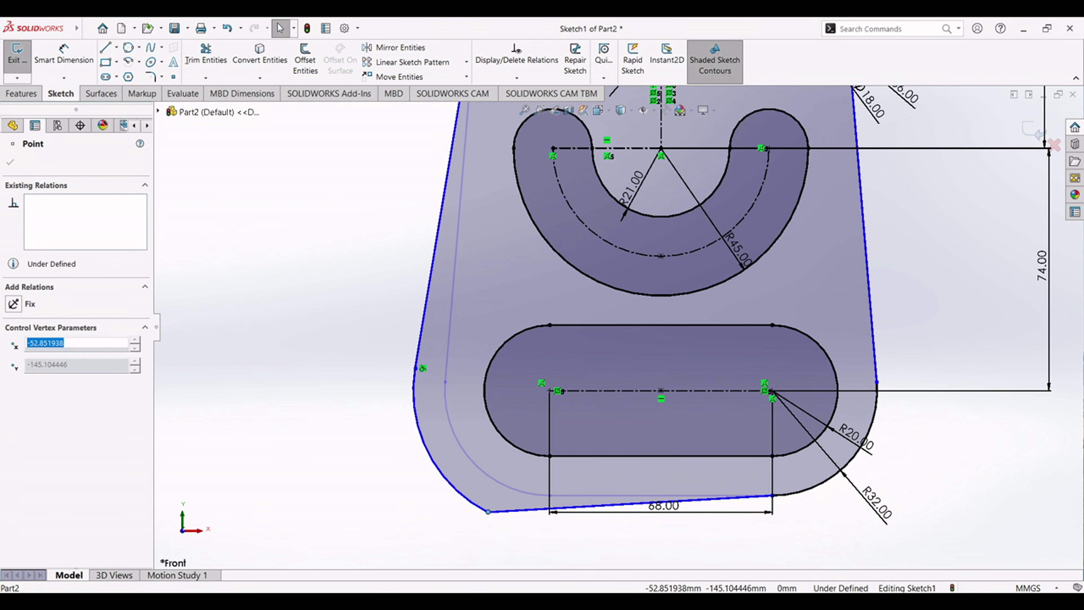
- Make the outline's bottom-left corner arc tangent to the bottom edge line
{"action": "left_click", "coordinate": [340, 521]}
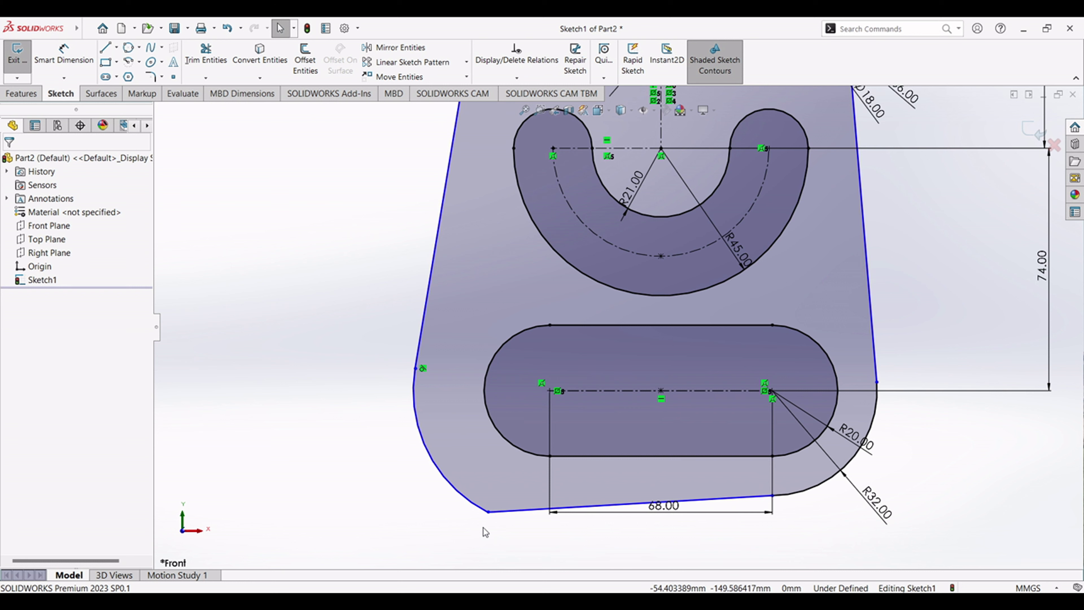
{"action": "left_click", "coordinate": [477, 507]}
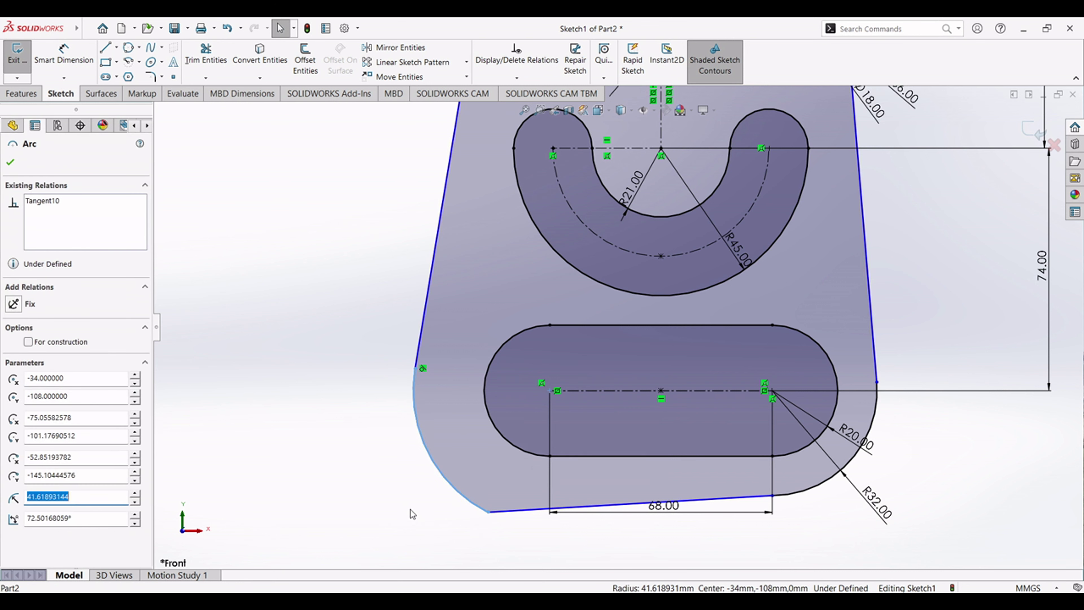
{"action": "left_click", "coordinate": [528, 510], "text": "ctrl"}
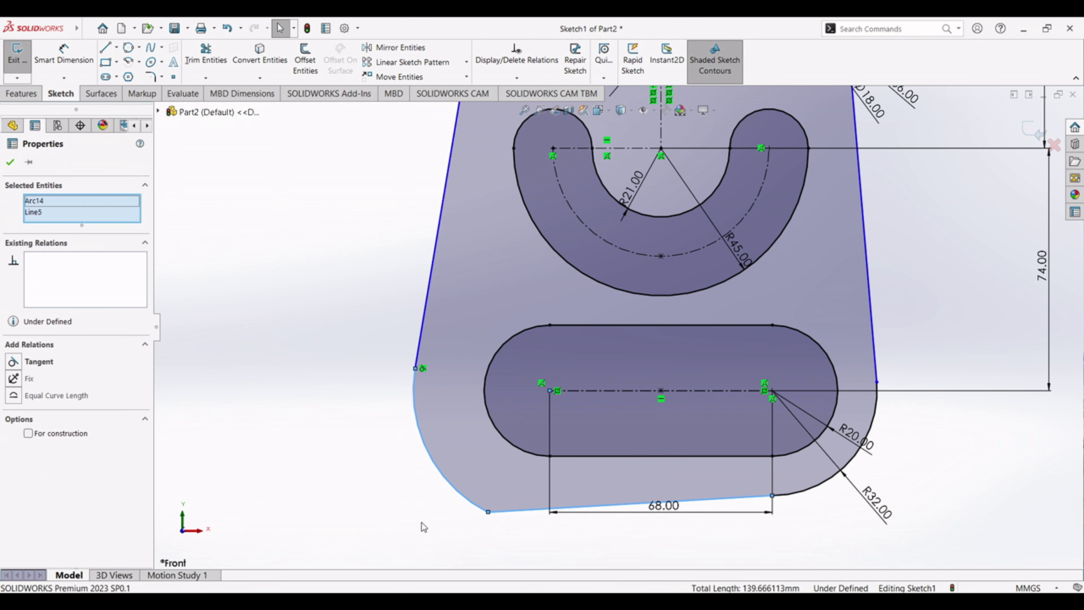
{"action": "left_click", "coordinate": [45, 362]}
{"action": "left_click", "coordinate": [250, 433]}
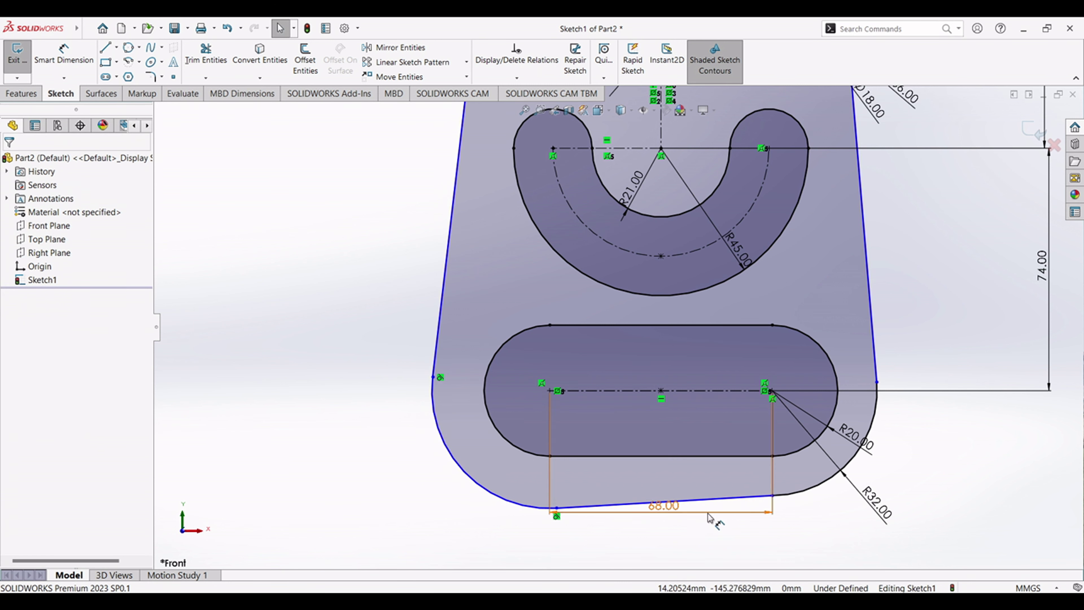
- Make the bottom edge line tangent to the outline's R32 bottom-right corner arc
{"action": "left_click", "coordinate": [747, 497]}
{"action": "left_click", "coordinate": [837, 474], "text": "ctrl"}
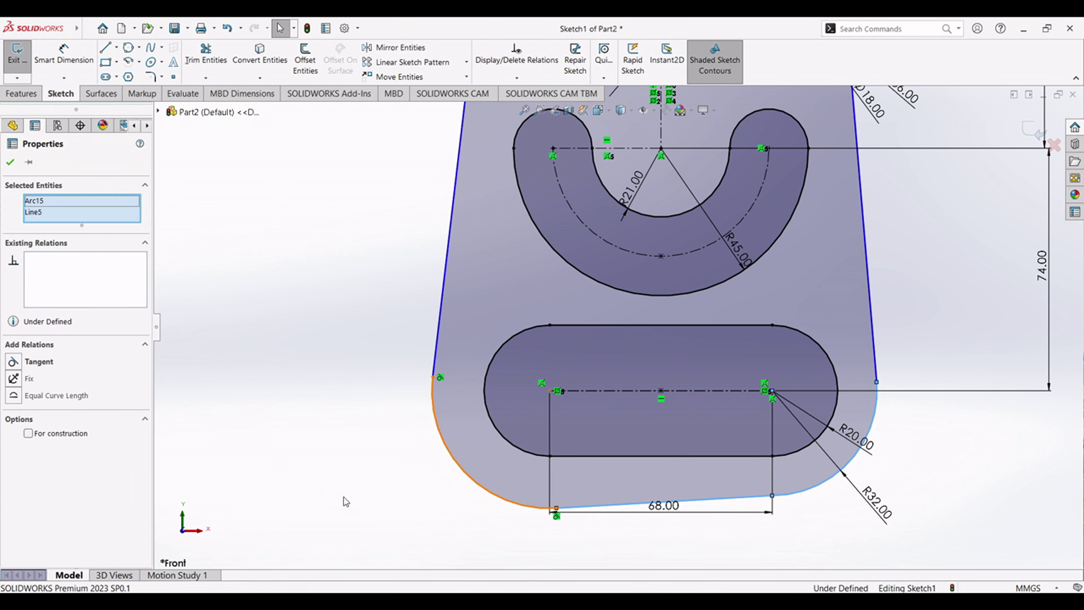
{"action": "left_click", "coordinate": [43, 362]}
{"action": "left_click", "coordinate": [259, 431]}
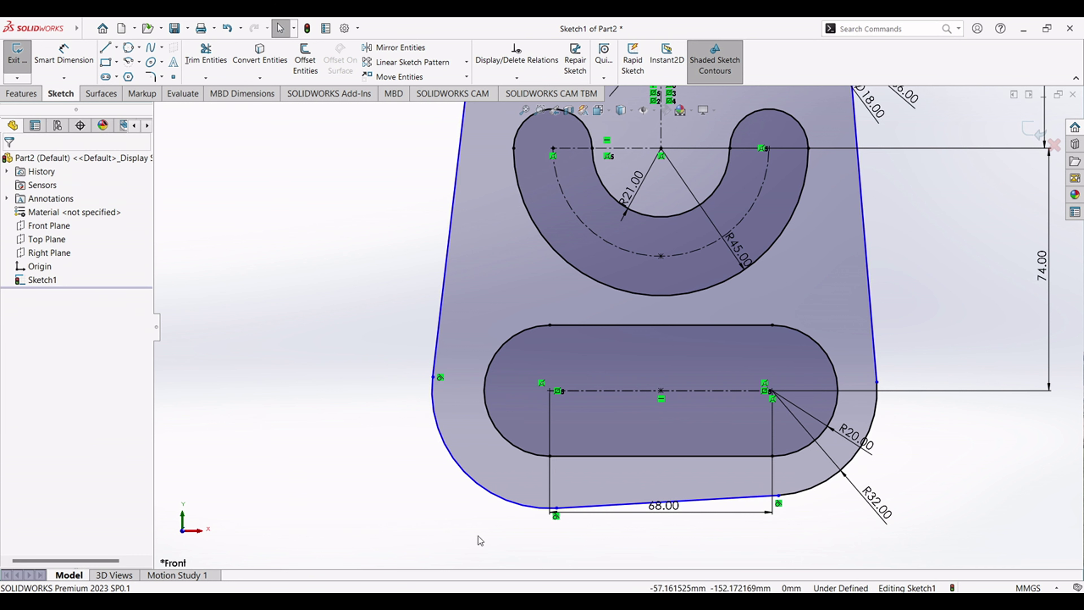
- Constrain the outline's bottom edge line to be horizontal
{"action": "left_click", "coordinate": [600, 508]}
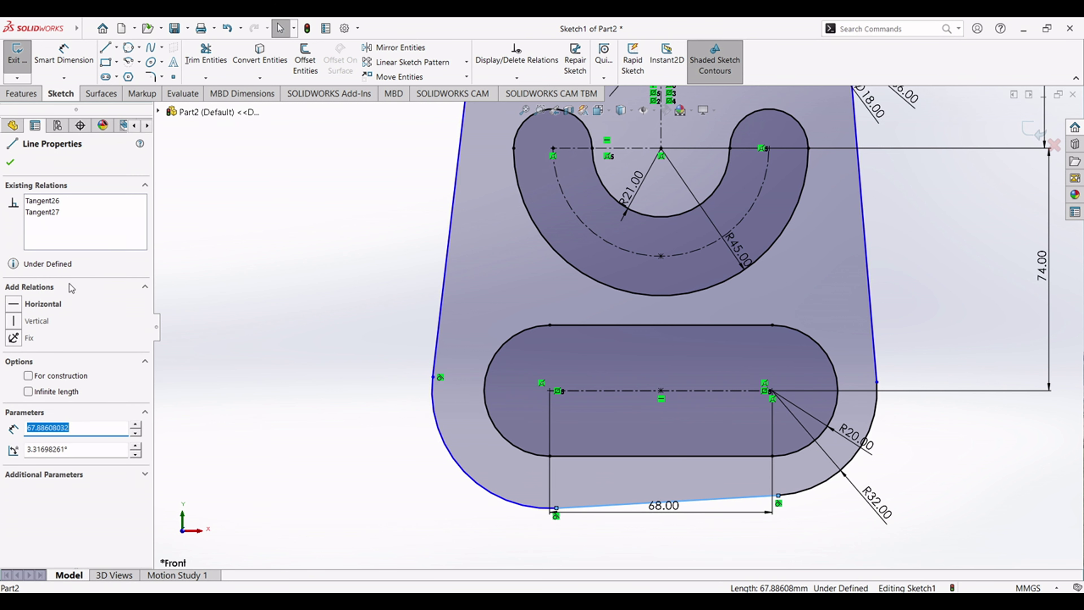
{"action": "left_click", "coordinate": [14, 303]}
{"action": "left_click", "coordinate": [254, 397]}
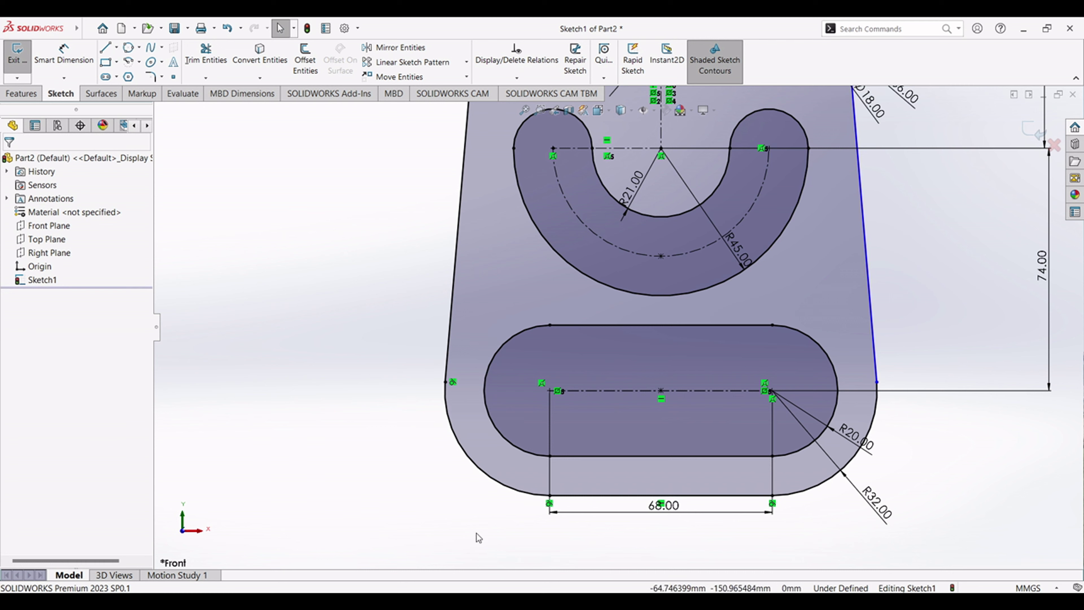
- Make the outline's right side line tangent to the top-right 36 mm arc
{"action": "scroll", "coordinate": [459, 520], "scroll_direction": "up", "scroll_amount": 3}
{"action": "scroll", "coordinate": [793, 164], "scroll_direction": "down", "scroll_amount": 2}
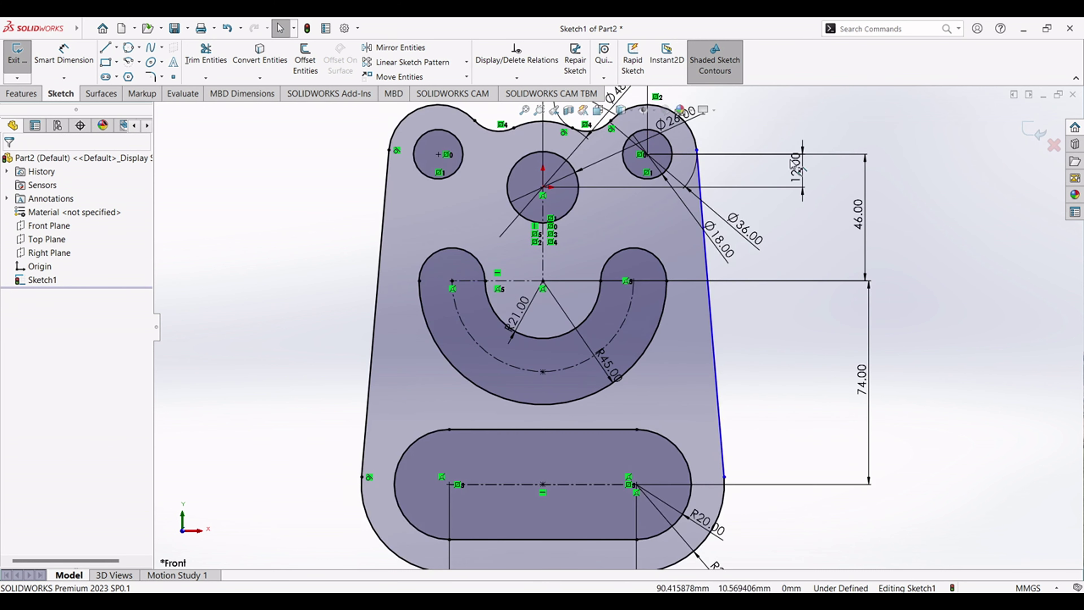
{"action": "left_click", "coordinate": [700, 179]}
{"action": "left_click", "coordinate": [696, 137], "text": "ctrl"}
{"action": "left_click", "coordinate": [34, 362]}
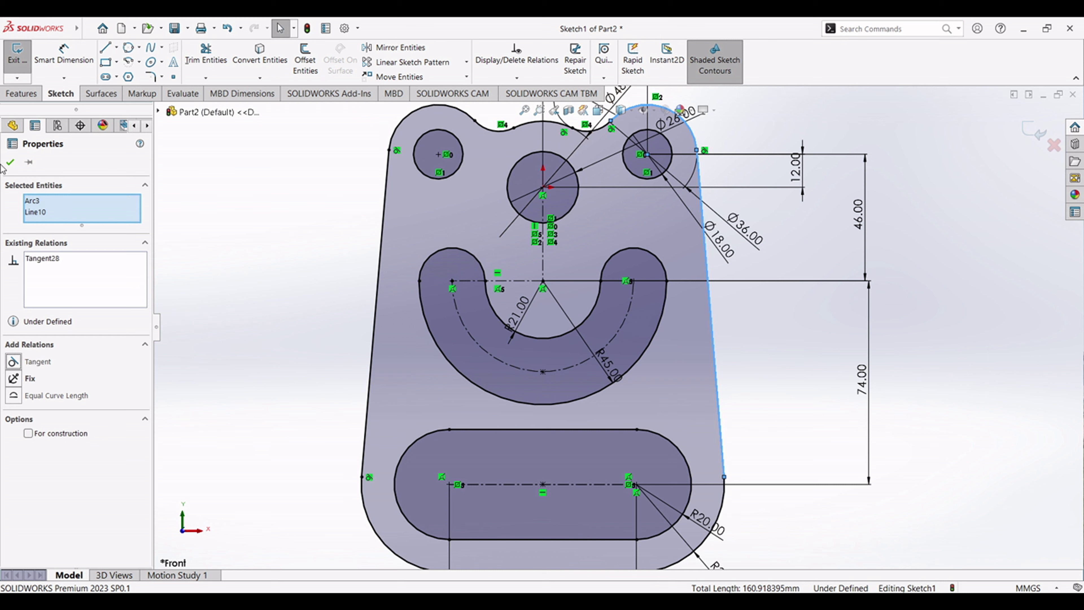
{"action": "left_click", "coordinate": [10, 162]}
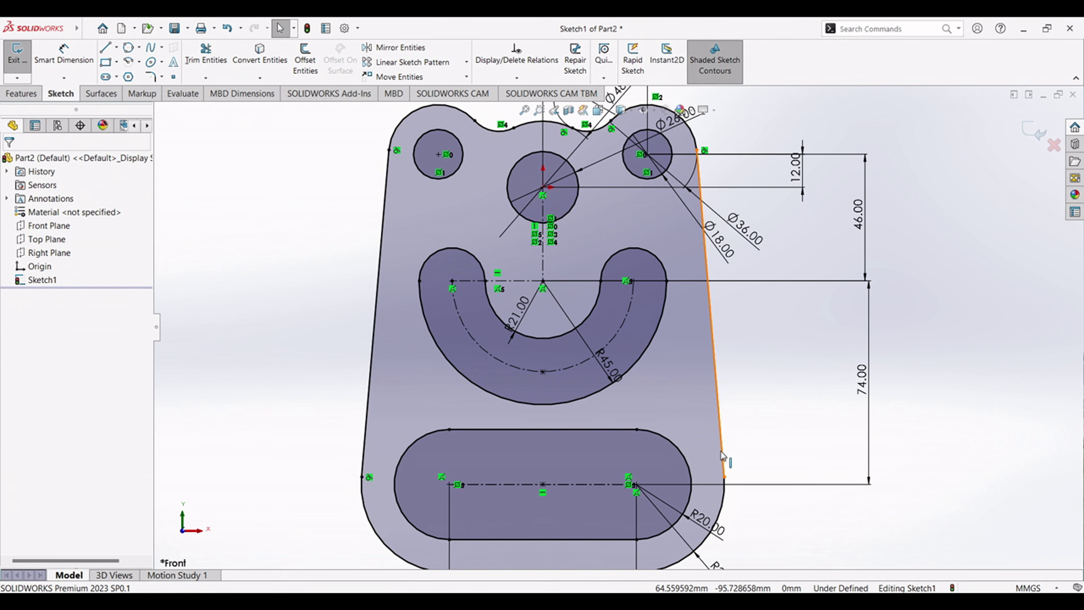
- Make the right side line tangent to the outline's R32 bottom-right corner arc
{"action": "left_click", "coordinate": [722, 464]}
{"action": "left_click", "coordinate": [12, 361]}
{"action": "left_click", "coordinate": [10, 162]}
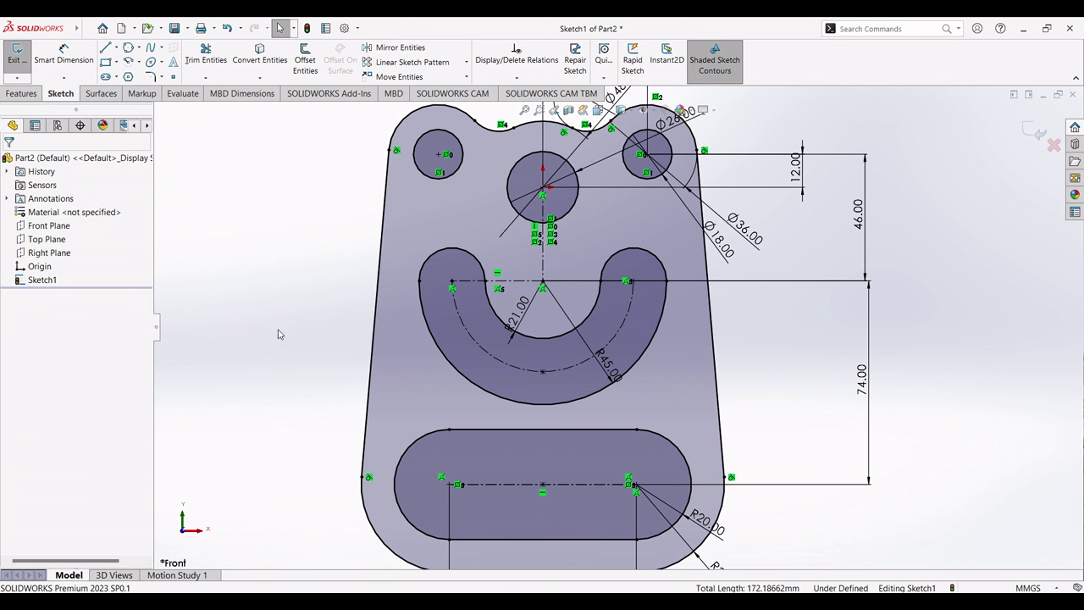
{"action": "key", "text": "f"}
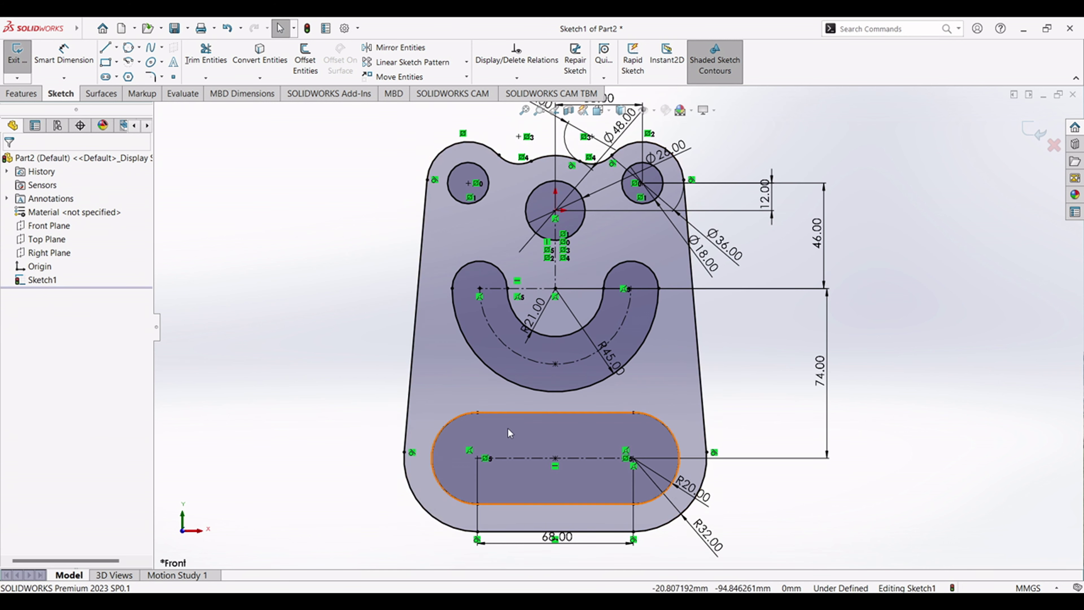
- Examine the outline, holes and slots for geometry that is still under-defined
{"action": "scroll", "coordinate": [510, 455], "scroll_direction": "down", "scroll_amount": 2}
{"action": "scroll", "coordinate": [516, 462], "scroll_direction": "up", "scroll_amount": 4}
{"action": "scroll", "coordinate": [546, 427], "scroll_direction": "down", "scroll_amount": 2}
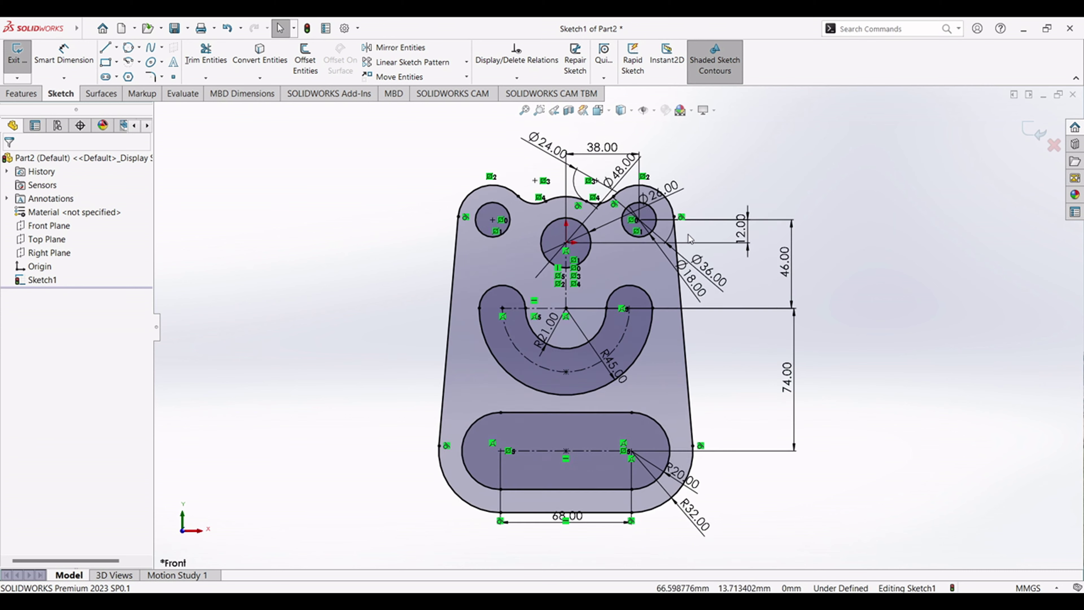
{"action": "scroll", "coordinate": [539, 478], "scroll_direction": "up", "scroll_amount": 2}
{"action": "scroll", "coordinate": [542, 480], "scroll_direction": "down", "scroll_amount": 4}
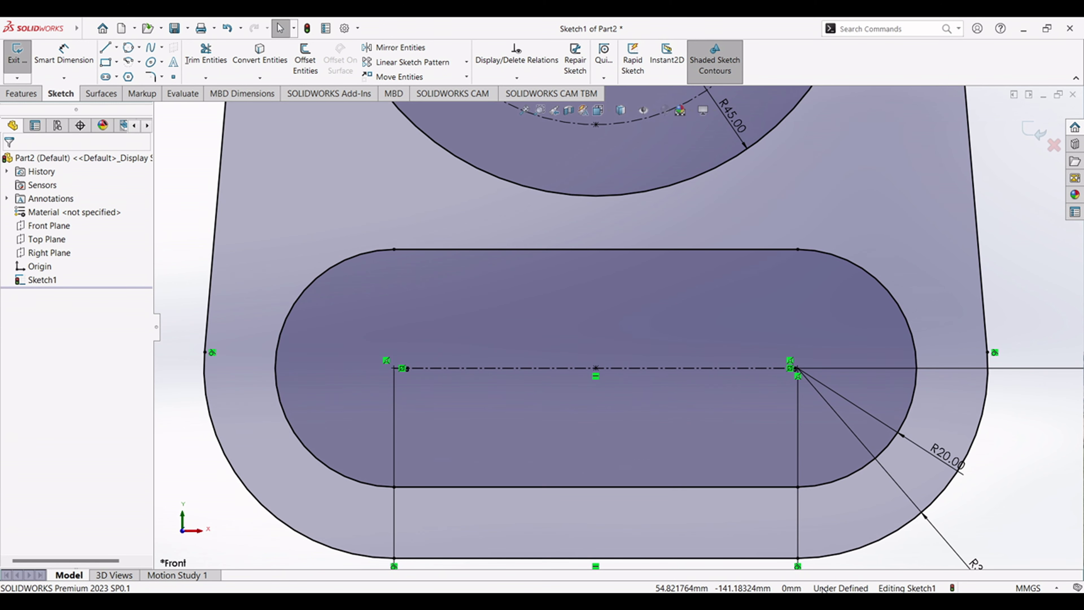
{"action": "scroll", "coordinate": [598, 408], "scroll_direction": "up", "scroll_amount": 5}
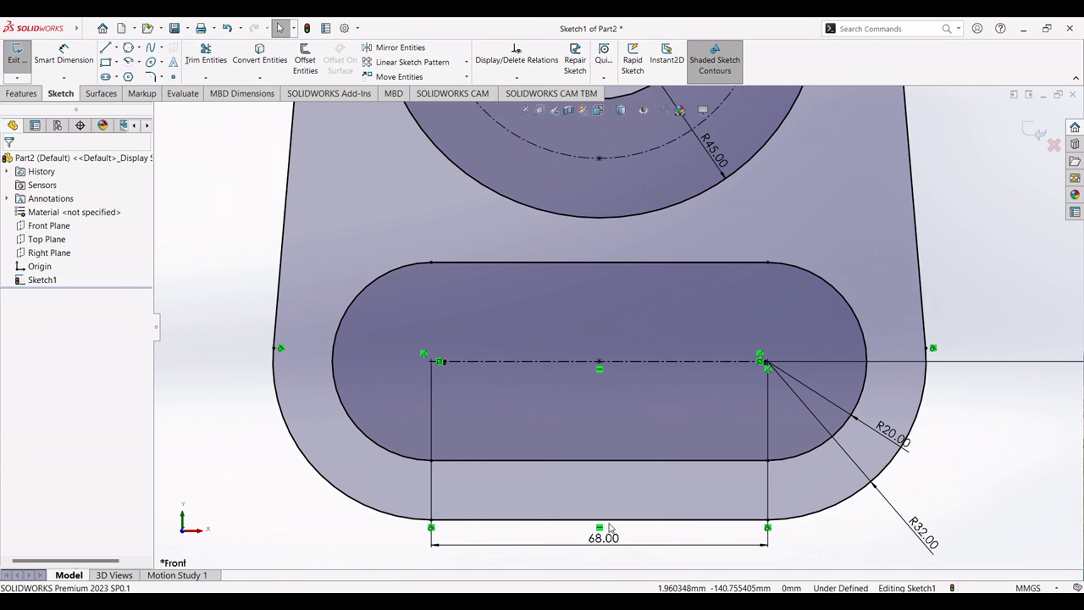
{"action": "scroll", "coordinate": [646, 407], "scroll_direction": "down", "scroll_amount": 3}
{"action": "scroll", "coordinate": [648, 409], "scroll_direction": "up", "scroll_amount": 4}
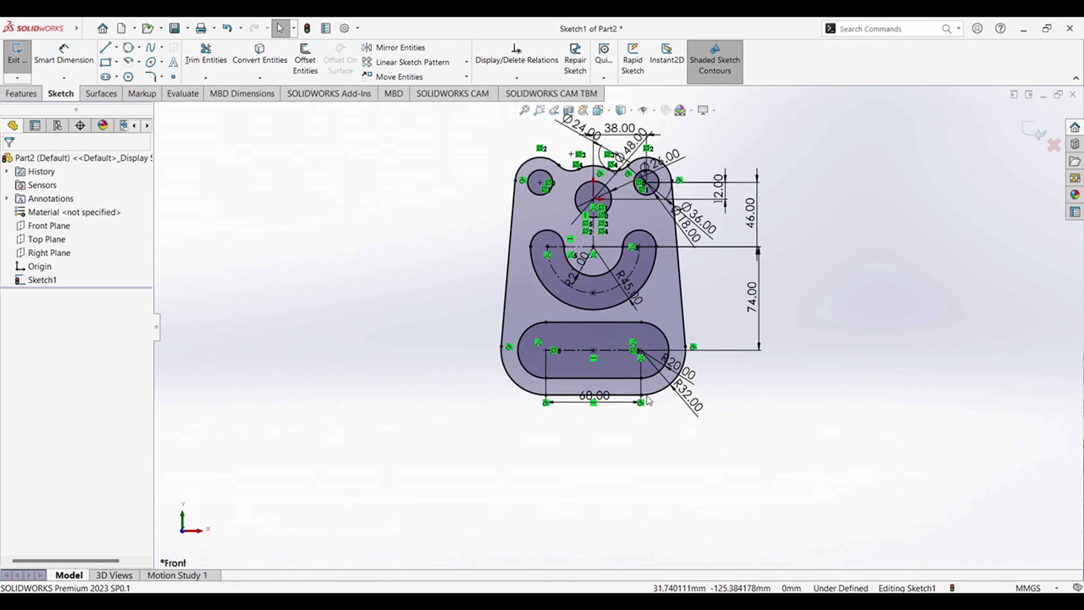
{"action": "scroll", "coordinate": [621, 272], "scroll_direction": "down", "scroll_amount": 2}
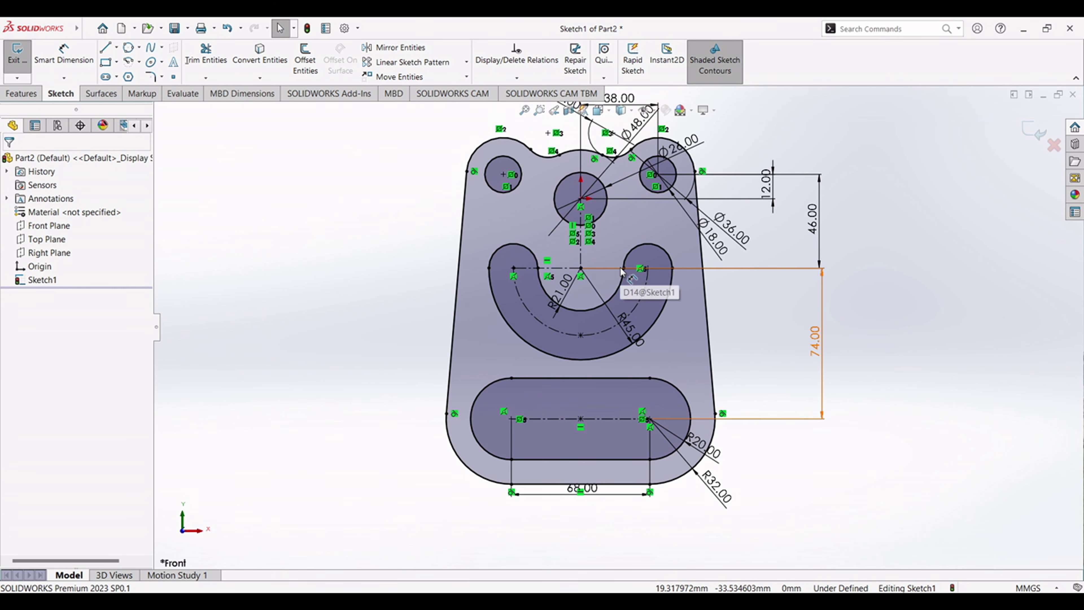
{"action": "scroll", "coordinate": [621, 272], "scroll_direction": "up", "scroll_amount": 1}
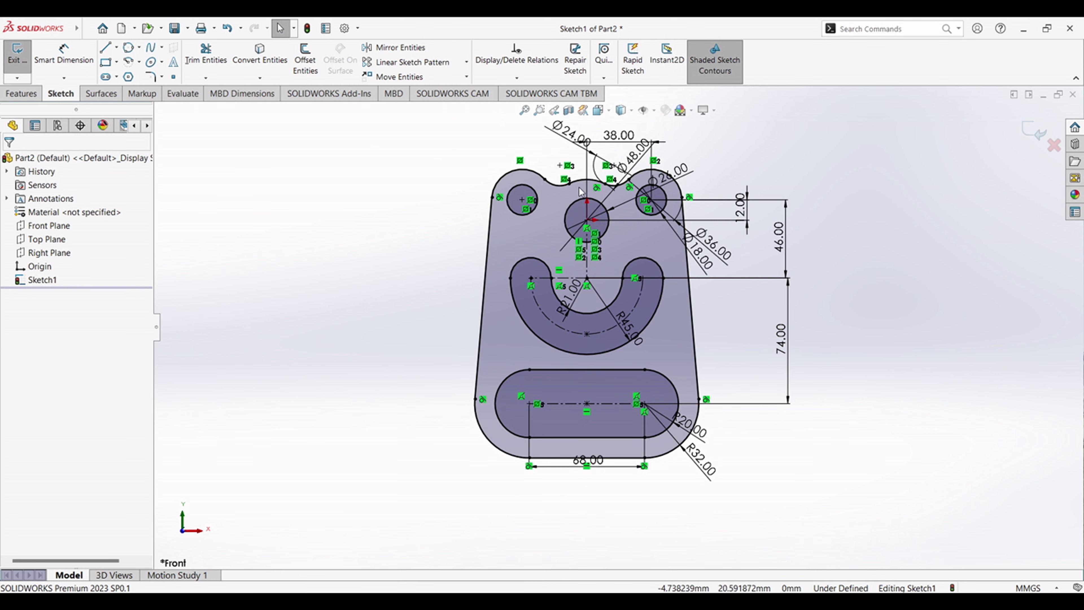
{"action": "scroll", "coordinate": [571, 156], "scroll_direction": "down", "scroll_amount": 1}
{"action": "scroll", "coordinate": [595, 232], "scroll_direction": "down", "scroll_amount": 4}
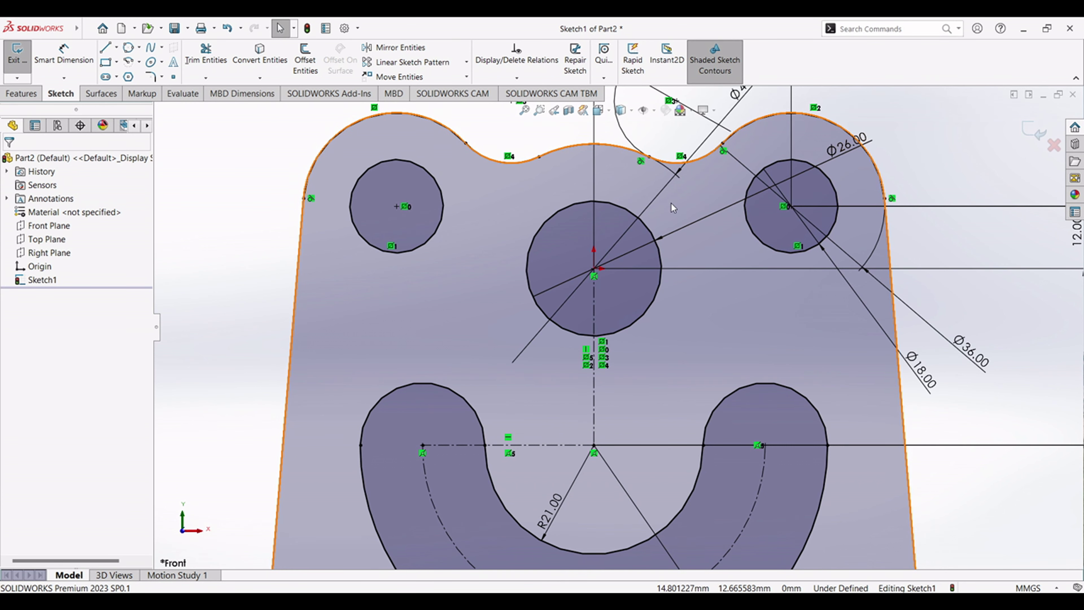
{"action": "scroll", "coordinate": [610, 481], "scroll_direction": "up", "scroll_amount": 5}
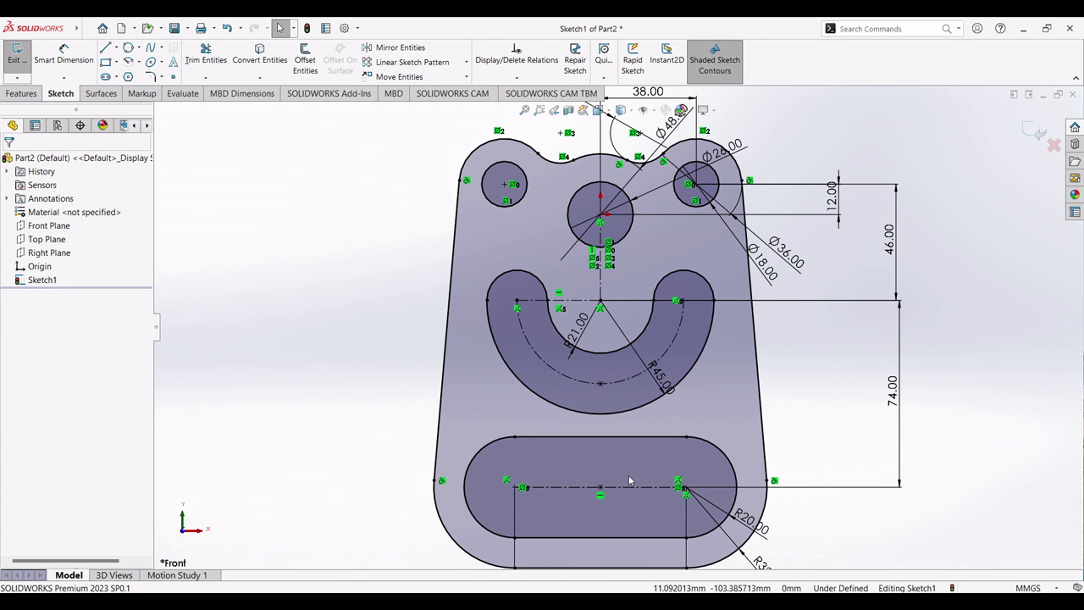
{"action": "scroll", "coordinate": [629, 481], "scroll_direction": "down", "scroll_amount": 2}
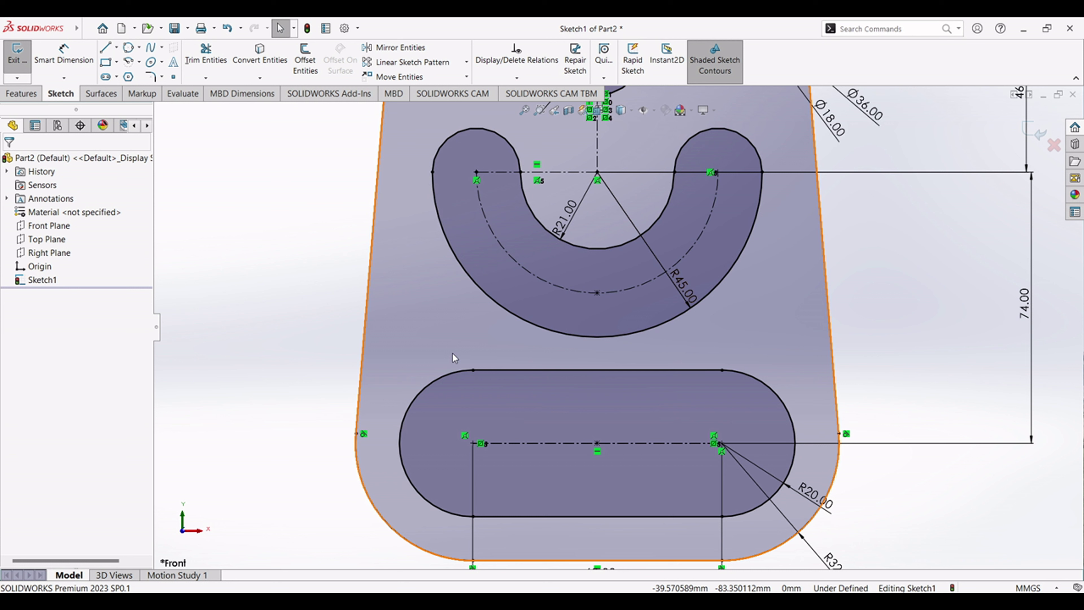
- Check the definition status of the straight slot's centerline midpoint and of the complete sketch
{"action": "left_click", "coordinate": [597, 443]}
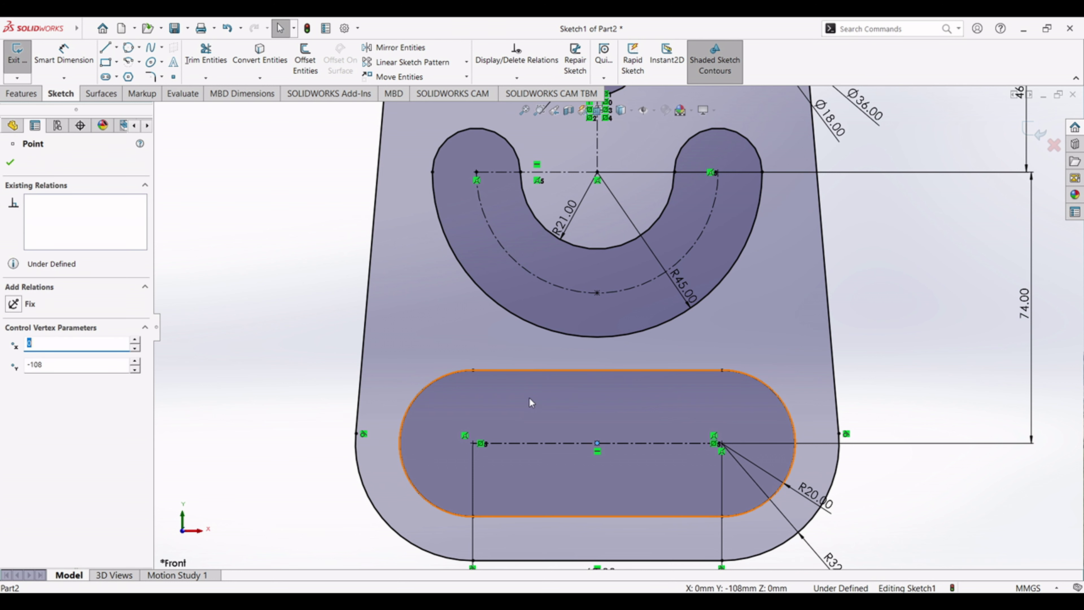
{"action": "left_click", "coordinate": [530, 403]}
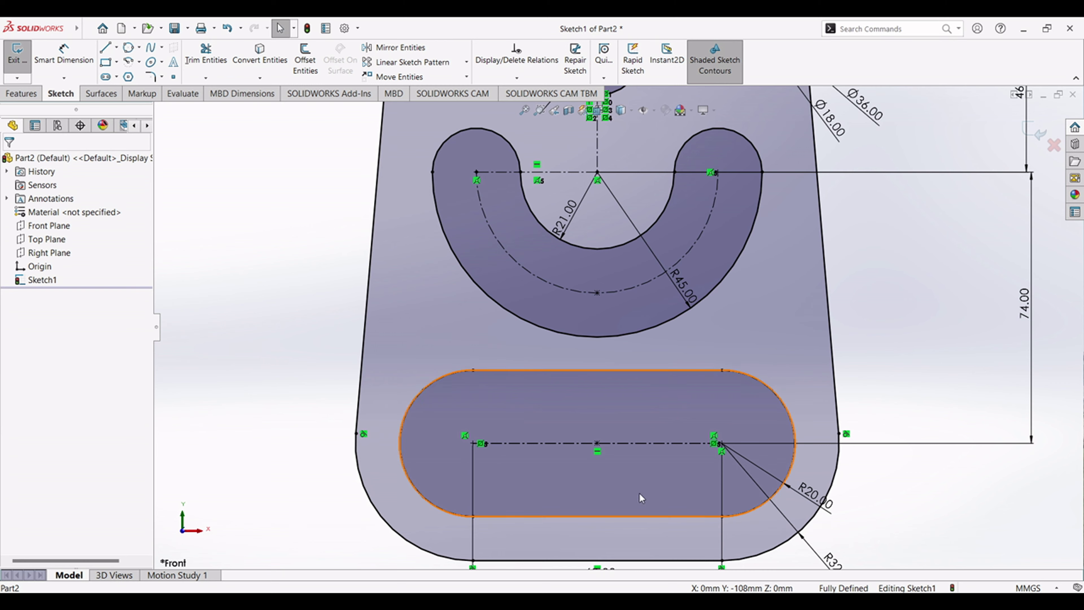
{"action": "scroll", "coordinate": [618, 326], "scroll_direction": "up", "scroll_amount": 3}
{"action": "scroll", "coordinate": [608, 128], "scroll_direction": "down", "scroll_amount": 3}
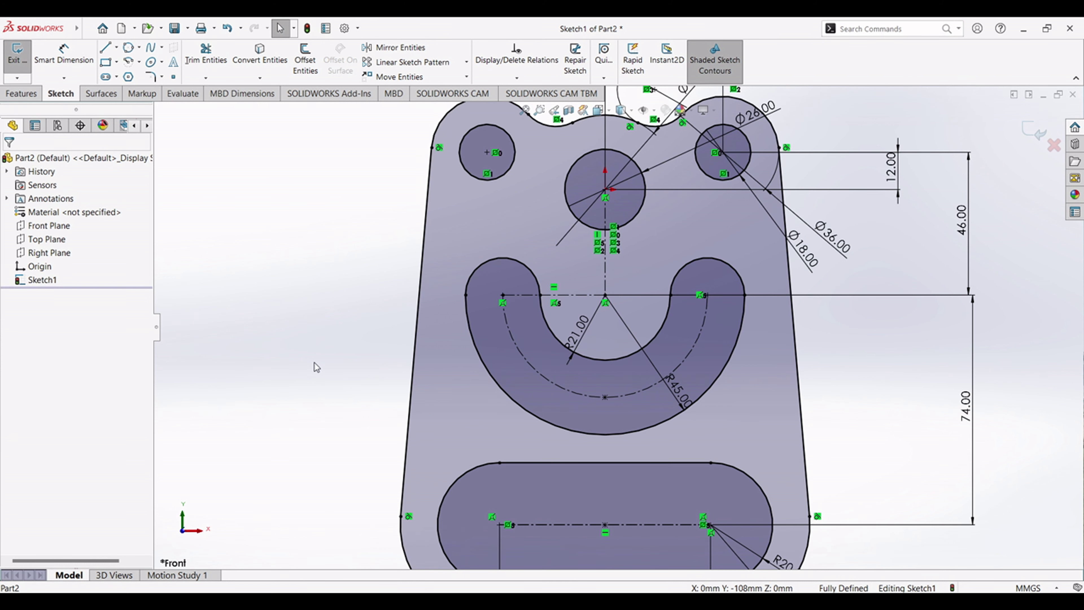
{"action": "key", "text": "f"}
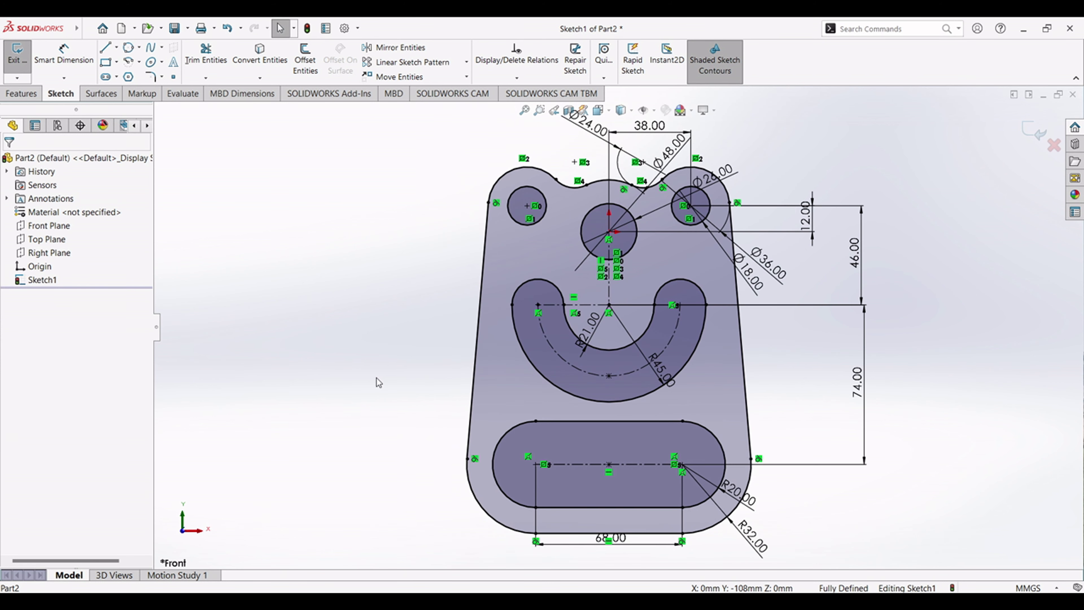